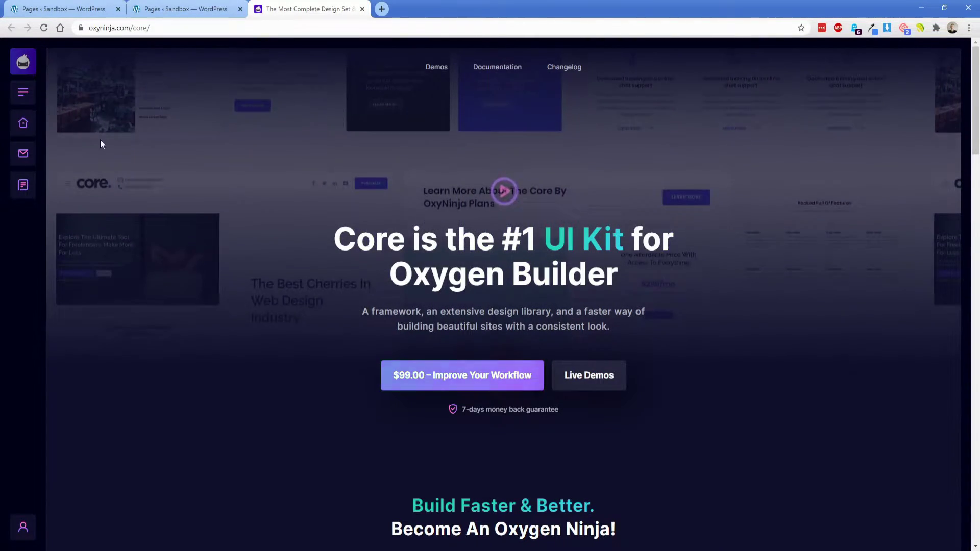
Toggle the OxyNinja Core site's side menu open and closed
{"action": "left_click", "coordinate": [22, 92]}
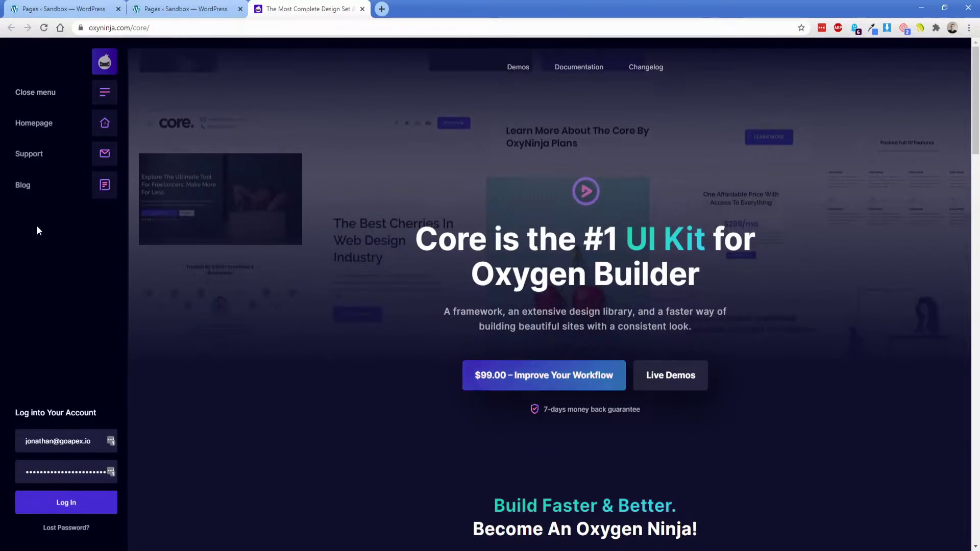
{"action": "left_click", "coordinate": [102, 93]}
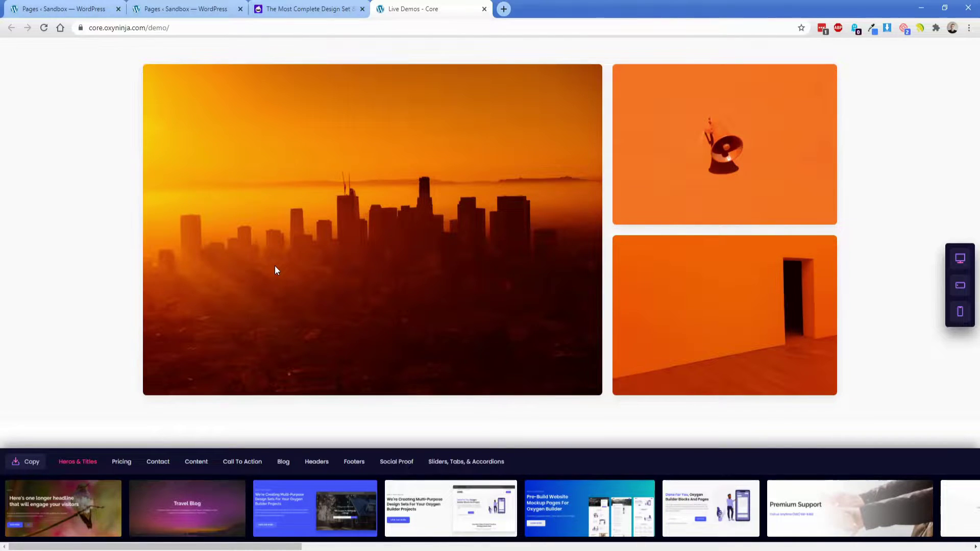
{"action": "left_click", "coordinate": [188, 14]}
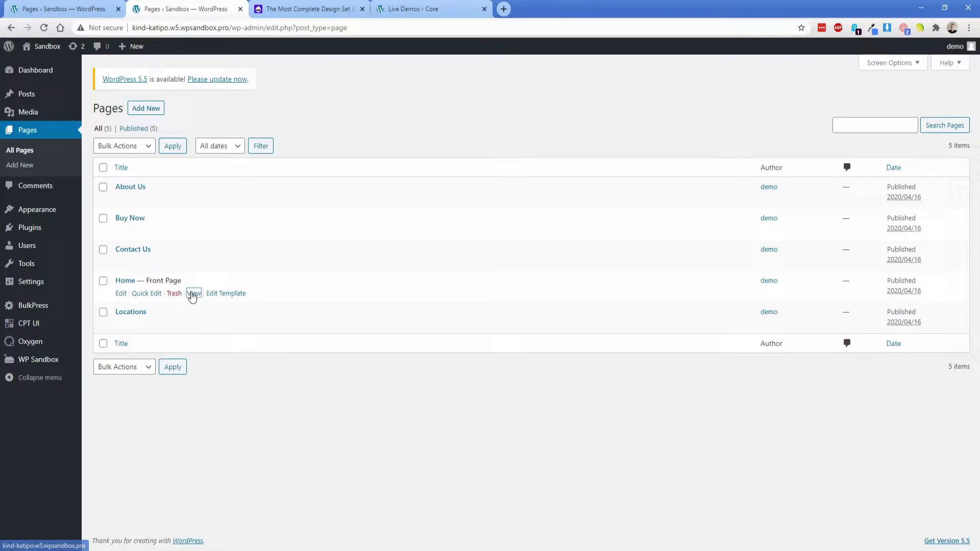
{"action": "left_click", "coordinate": [193, 295], "text": "ctrl"}
{"action": "left_click", "coordinate": [290, 15]}
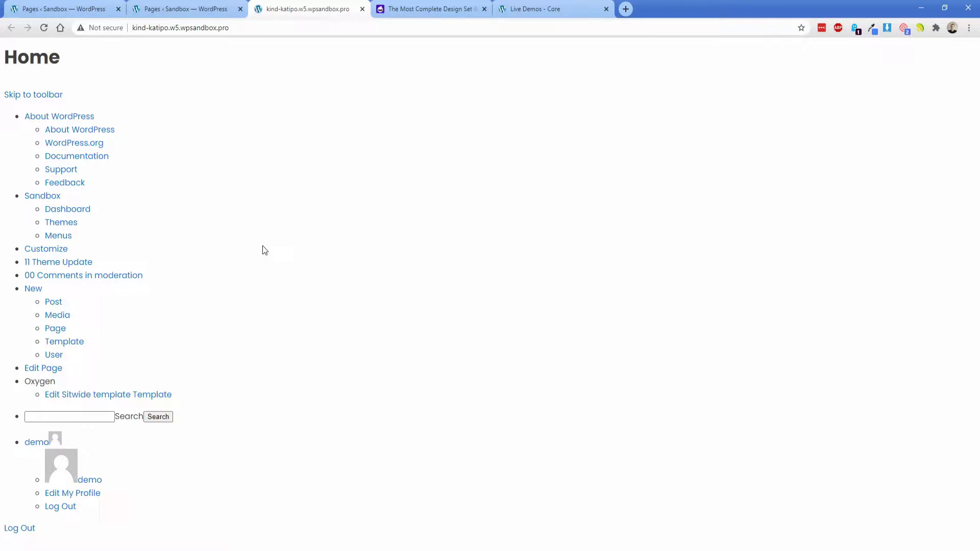
{"action": "left_click", "coordinate": [362, 9]}
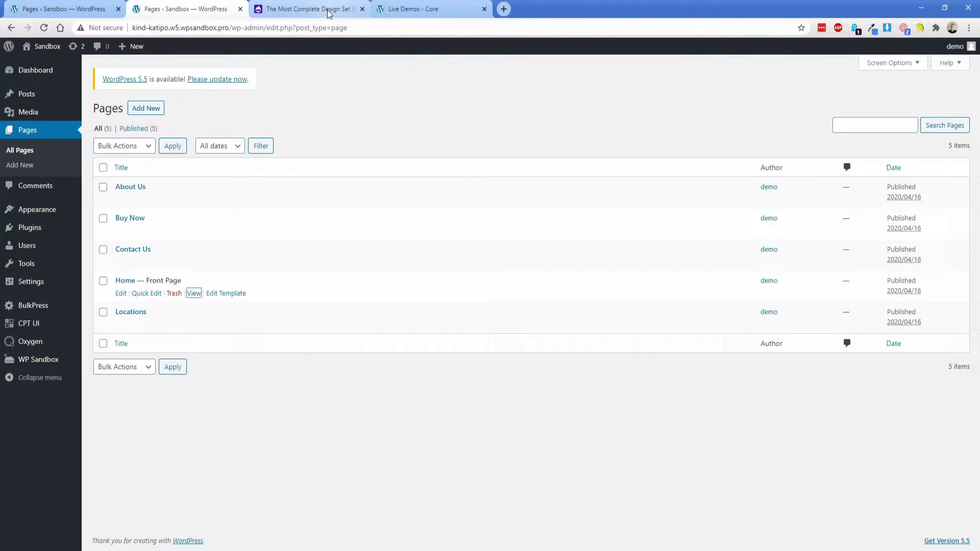
In the Core live demos, preview the Content section 'Here's Your Main Heading'
{"action": "left_click", "coordinate": [393, 14]}
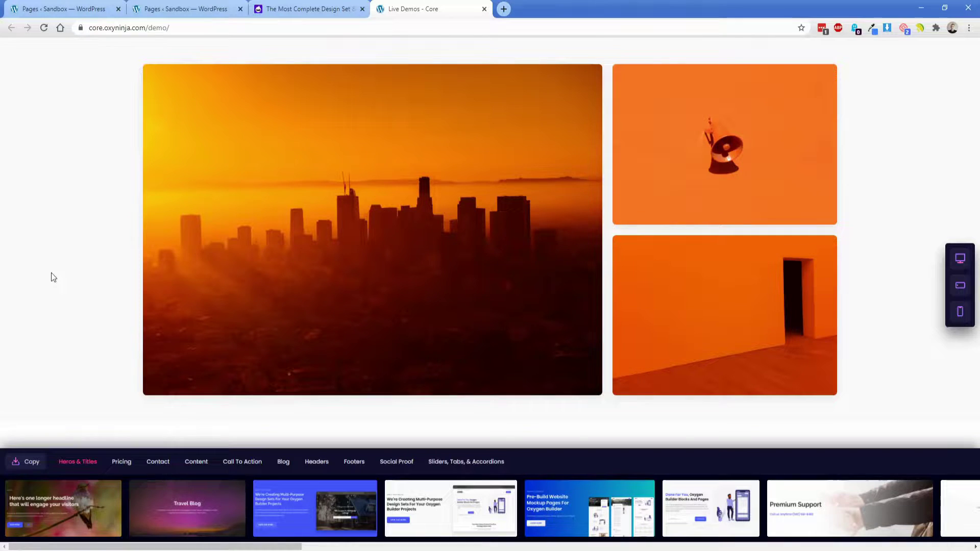
{"action": "left_click", "coordinate": [159, 466]}
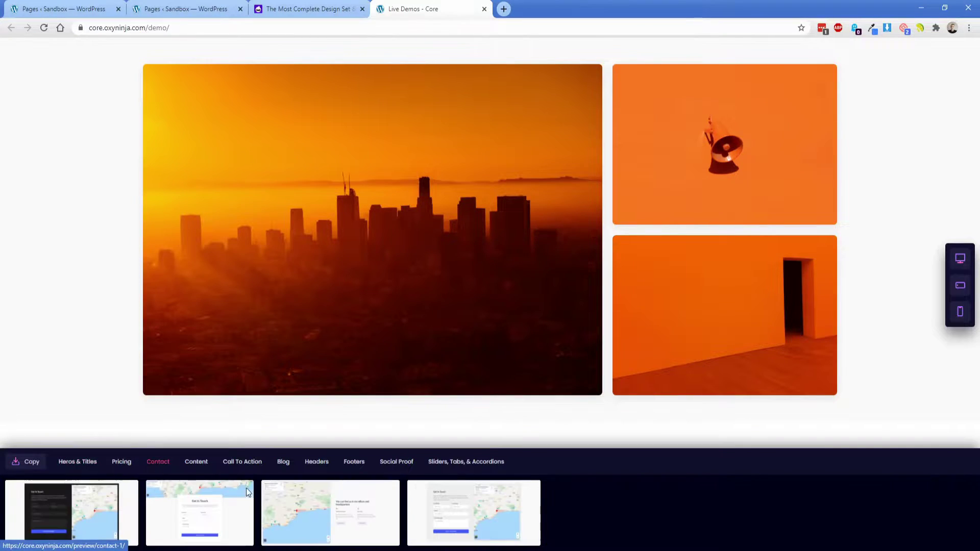
{"action": "left_click", "coordinate": [196, 465]}
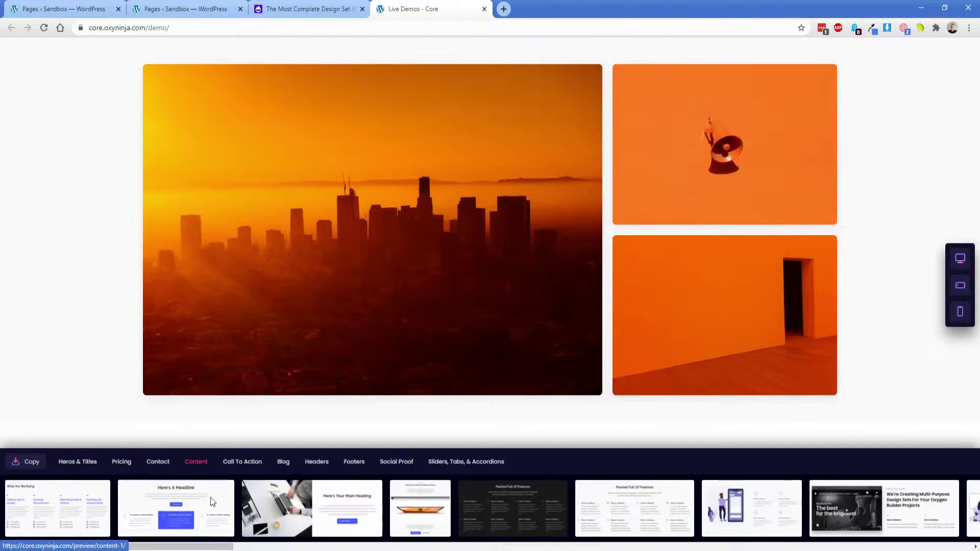
{"action": "left_click", "coordinate": [320, 510]}
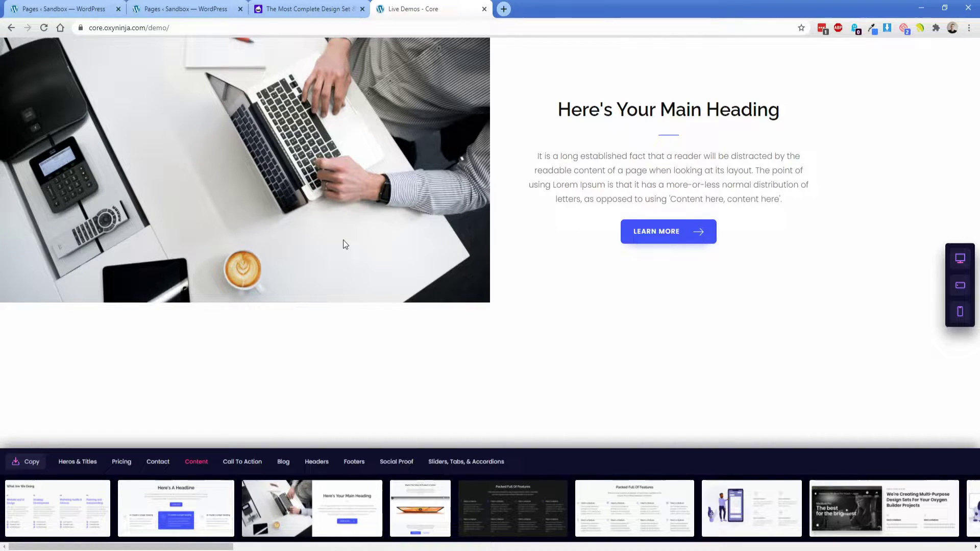
Enable 3rd Party Design Sets with Core listed in Oxygen's Library settings and update
{"action": "left_click", "coordinate": [105, 9]}
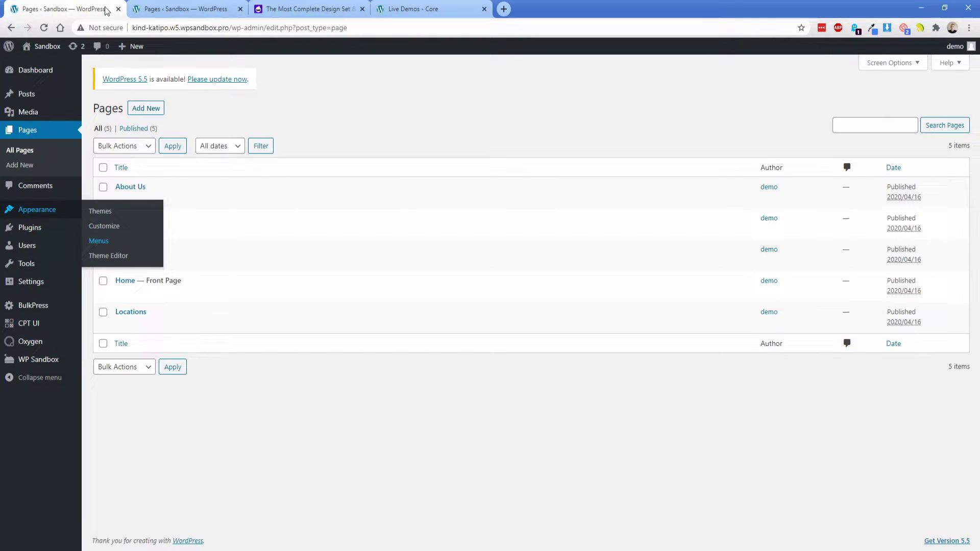
{"action": "mouse_move", "coordinate": [44, 344]}
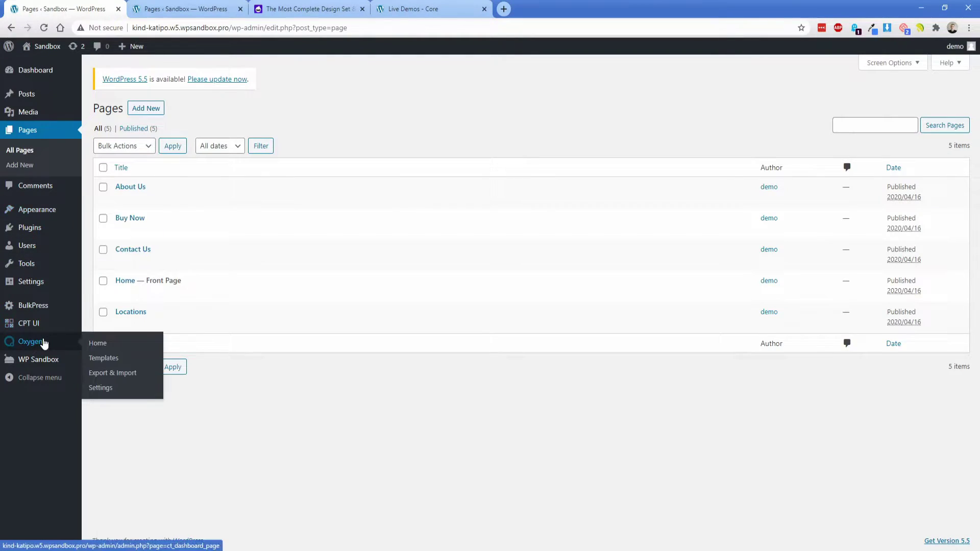
{"action": "left_click", "coordinate": [102, 389]}
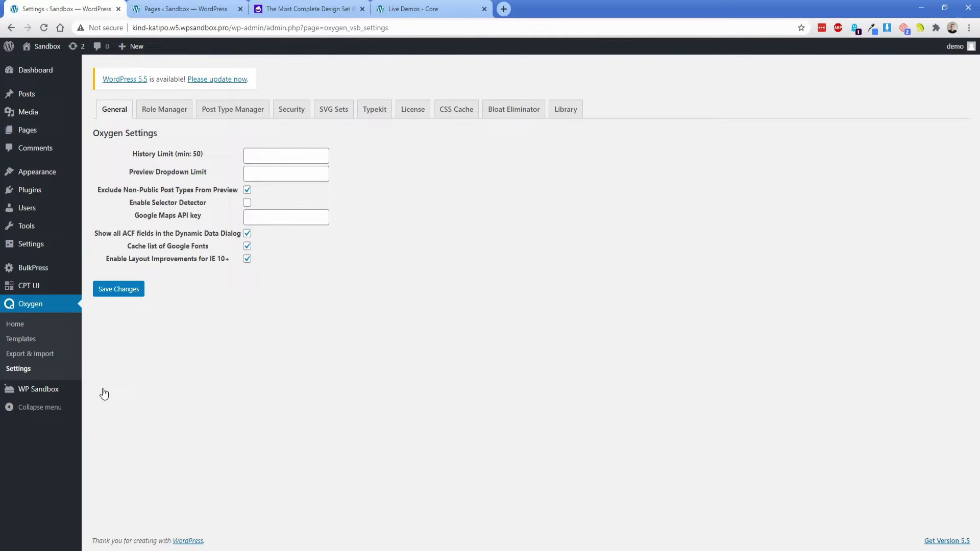
{"action": "left_click", "coordinate": [562, 112]}
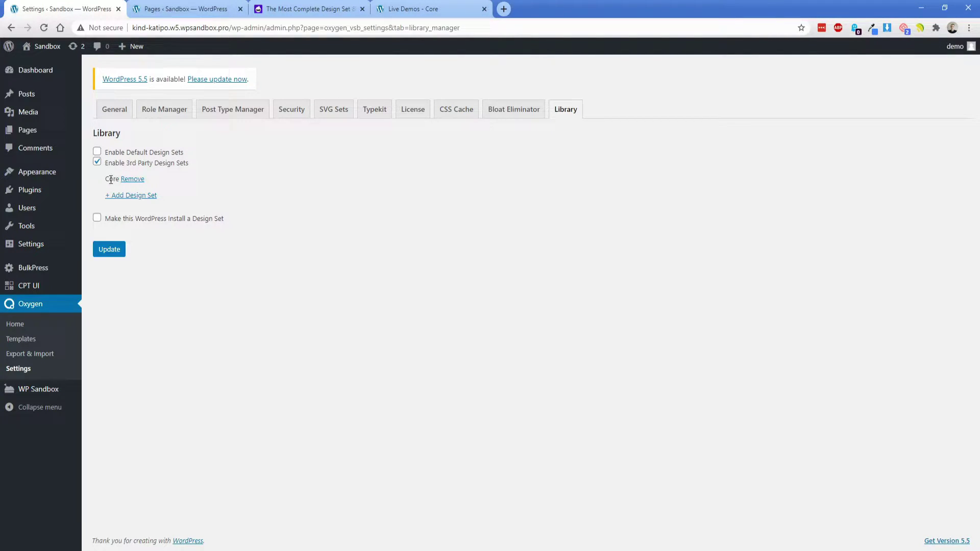
{"action": "left_click", "coordinate": [121, 255]}
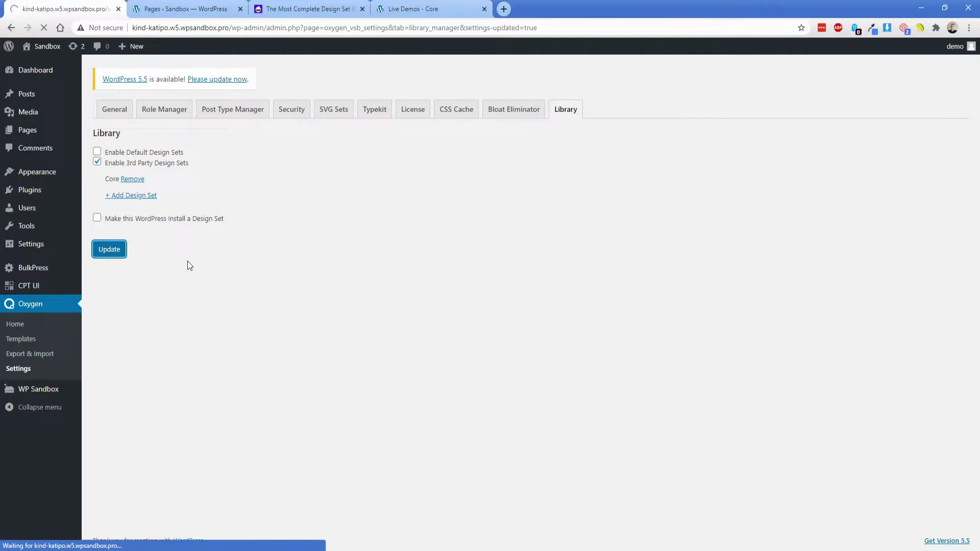
Confirm the Core by OxyNinja plugin is installed, close extra tabs, and open Oxygen Templates
{"action": "mouse_move", "coordinate": [48, 193]}
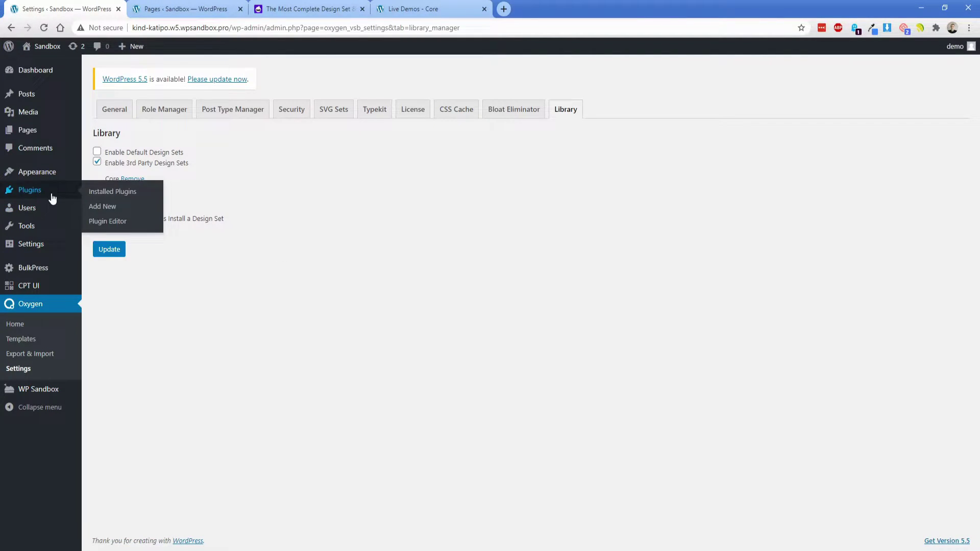
{"action": "left_click", "coordinate": [106, 192]}
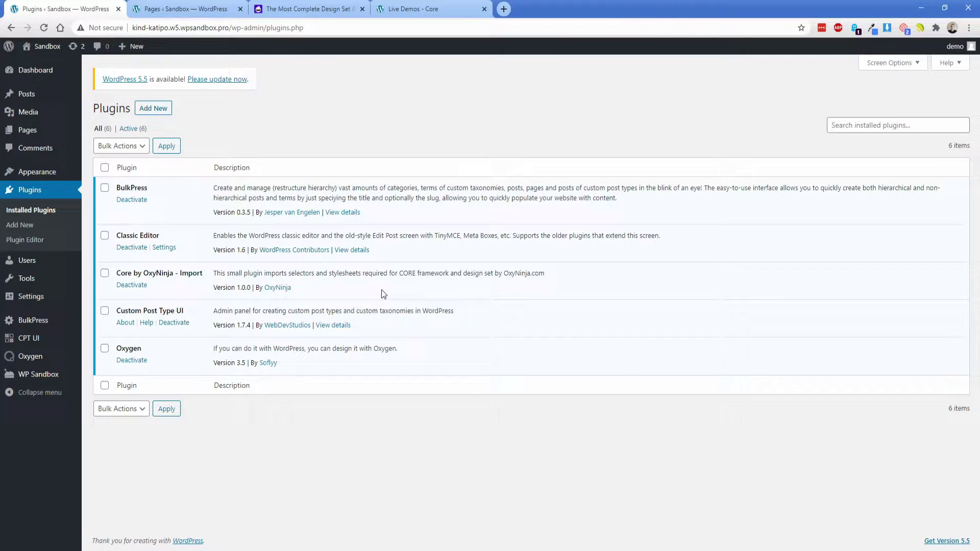
{"action": "left_click", "coordinate": [364, 9]}
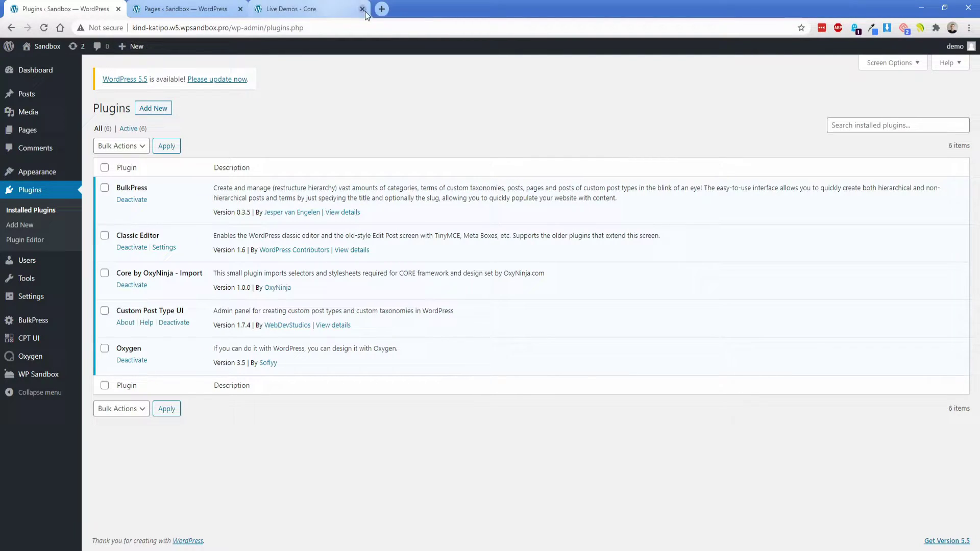
{"action": "left_click", "coordinate": [364, 10]}
{"action": "left_click", "coordinate": [241, 9]}
{"action": "mouse_move", "coordinate": [43, 358]}
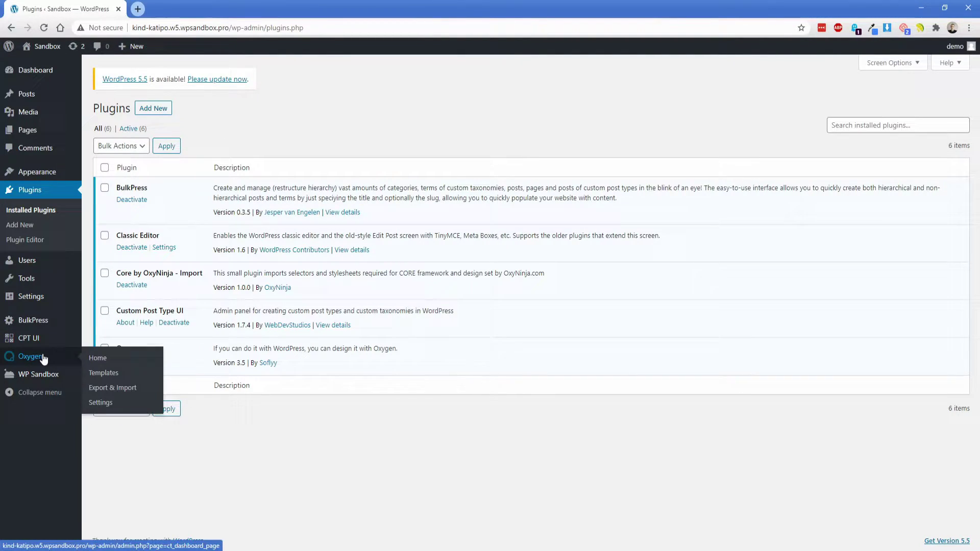
{"action": "left_click", "coordinate": [100, 378]}
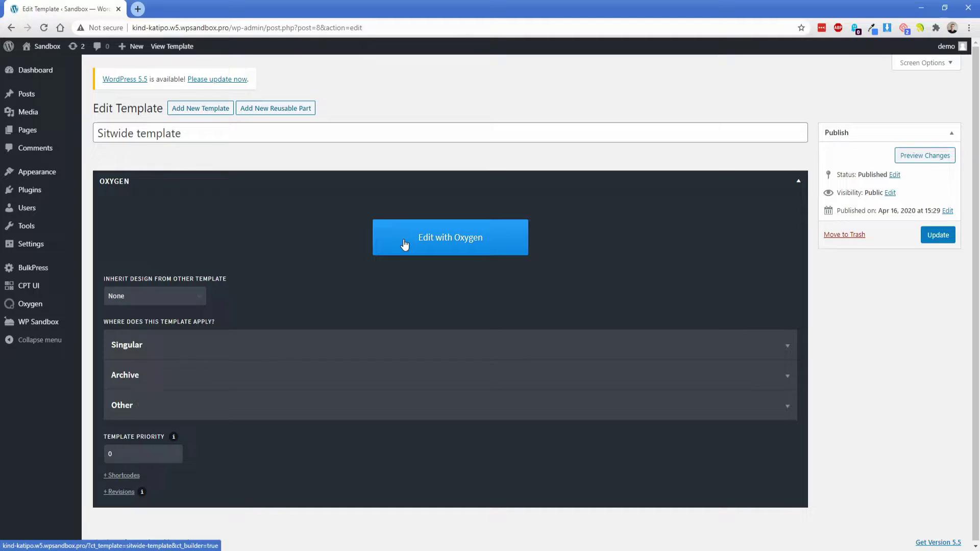
Edit the Sitewide template with Oxygen, importing the Core selectors and stylesheets
{"action": "left_click", "coordinate": [405, 245]}
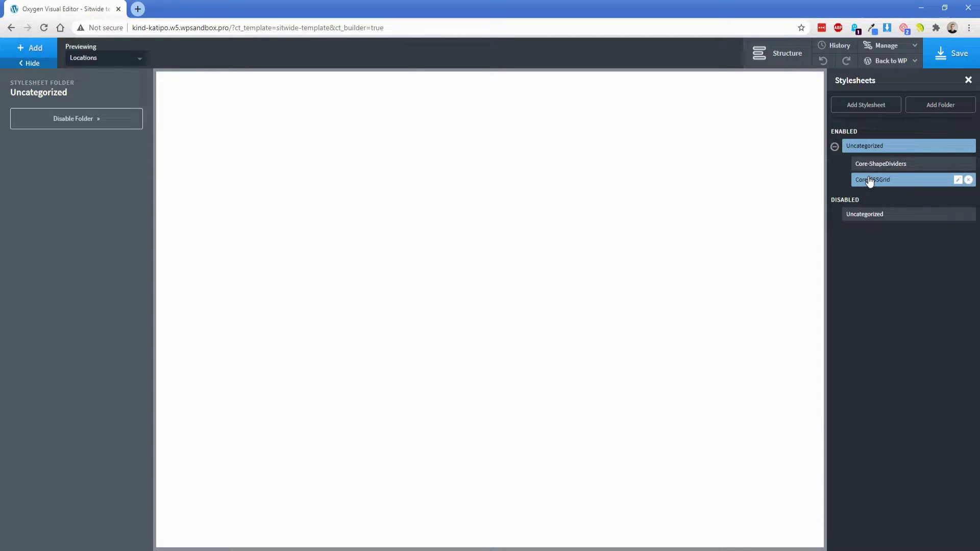
Show Manage > Selectors and browse the imported core selector folder before collapsing it
{"action": "left_click", "coordinate": [882, 47]}
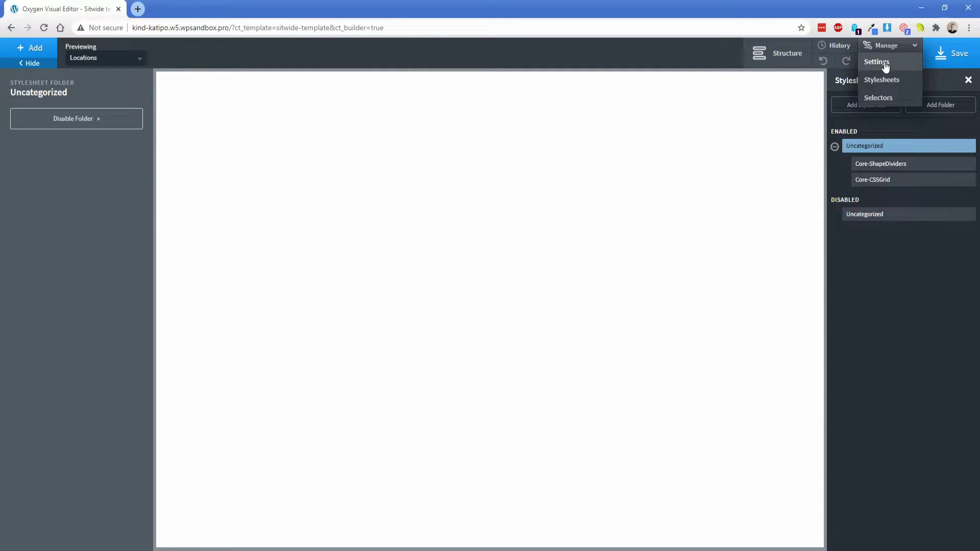
{"action": "left_click", "coordinate": [883, 99]}
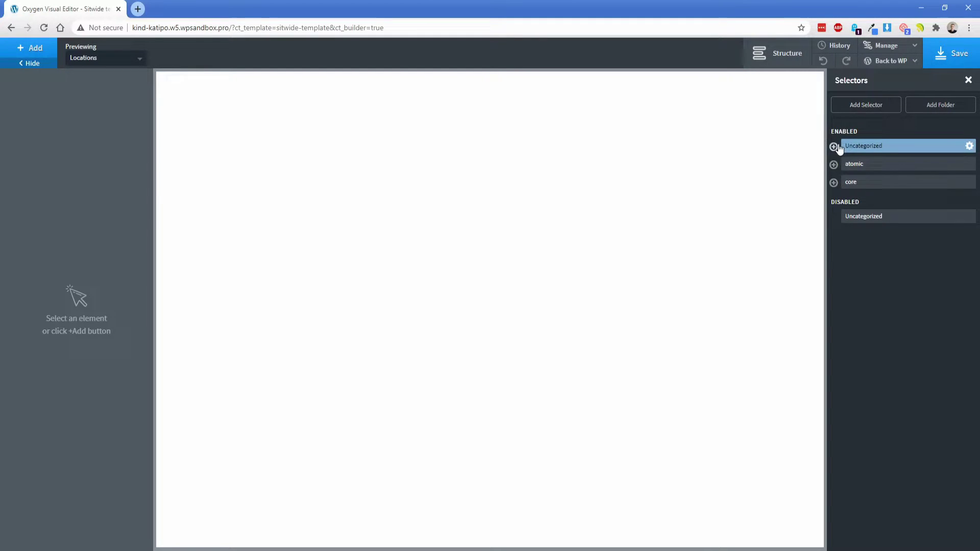
{"action": "left_click", "coordinate": [839, 187]}
{"action": "scroll", "coordinate": [897, 342], "scroll_direction": "down", "scroll_amount": 3}
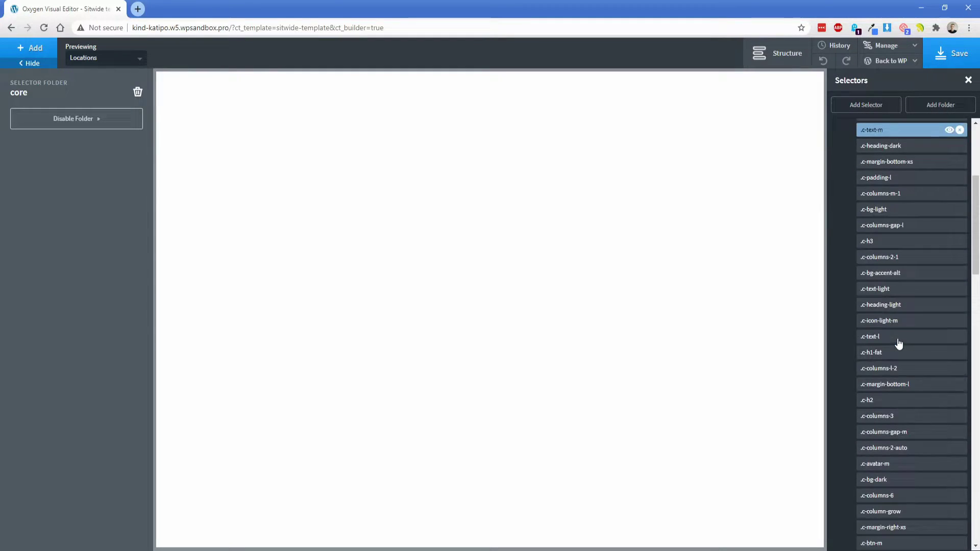
{"action": "scroll", "coordinate": [897, 342], "scroll_direction": "down", "scroll_amount": 6}
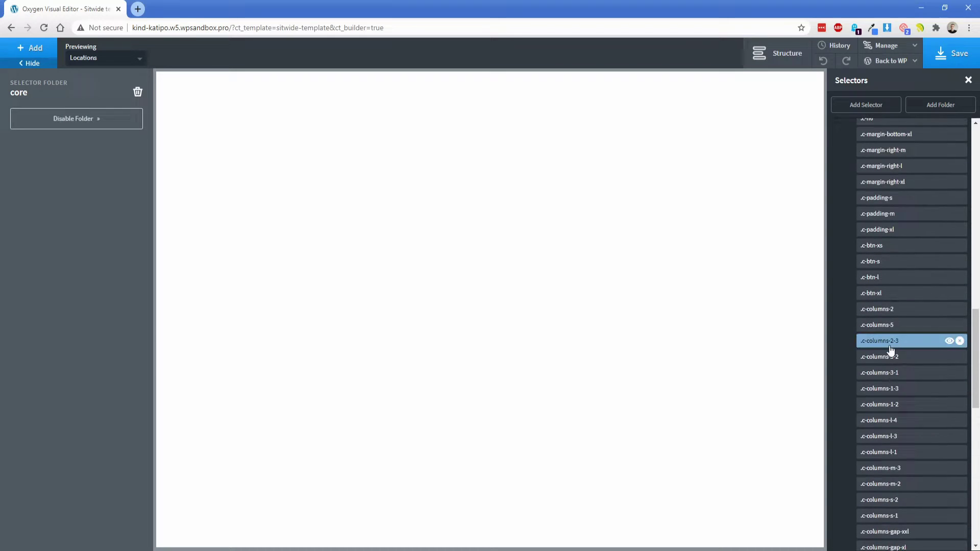
{"action": "scroll", "coordinate": [904, 394], "scroll_direction": "down", "scroll_amount": 10}
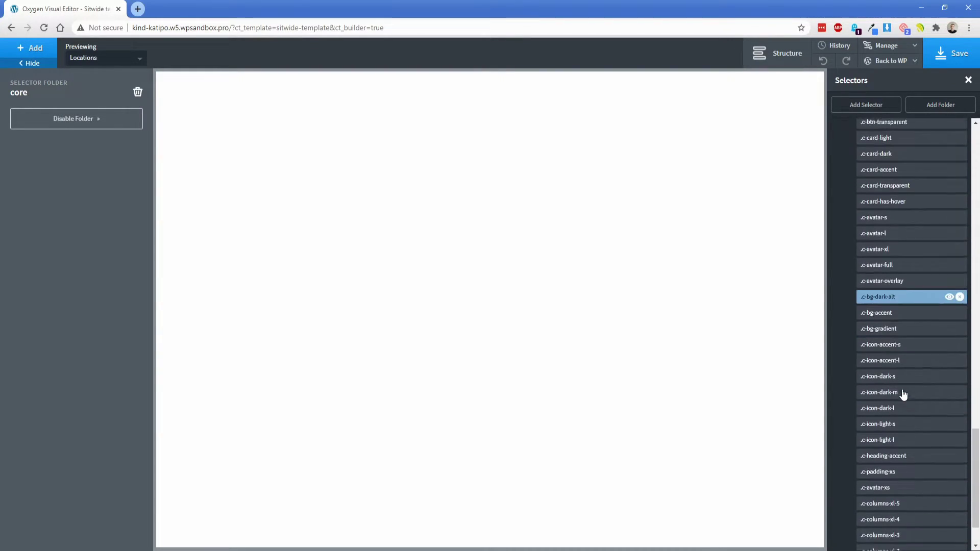
{"action": "scroll", "coordinate": [904, 395], "scroll_direction": "up", "scroll_amount": 10}
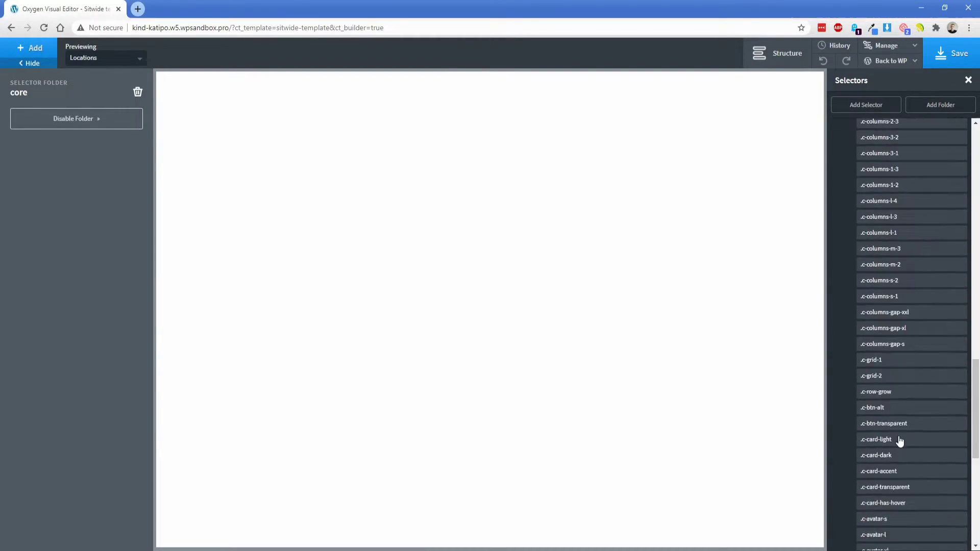
{"action": "scroll", "coordinate": [900, 441], "scroll_direction": "up", "scroll_amount": 5}
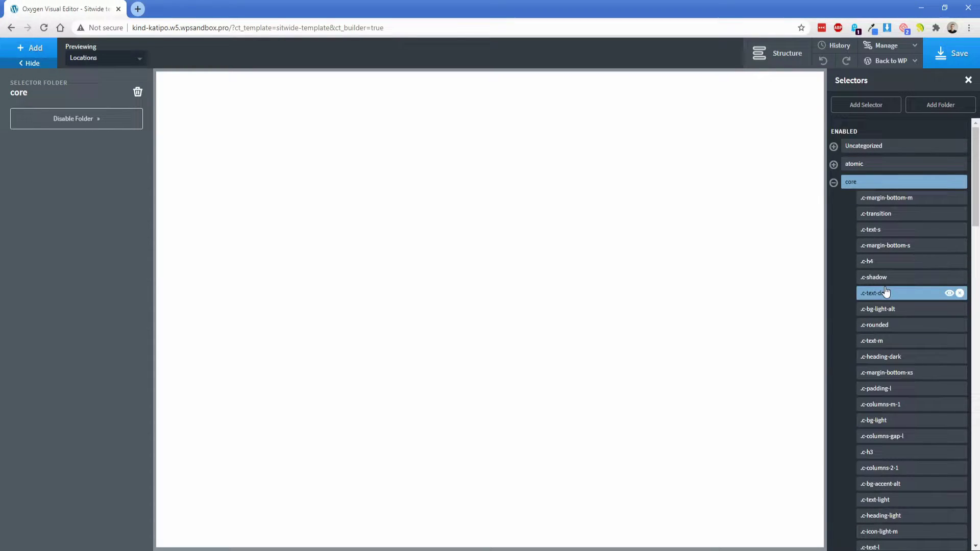
{"action": "left_click", "coordinate": [834, 183]}
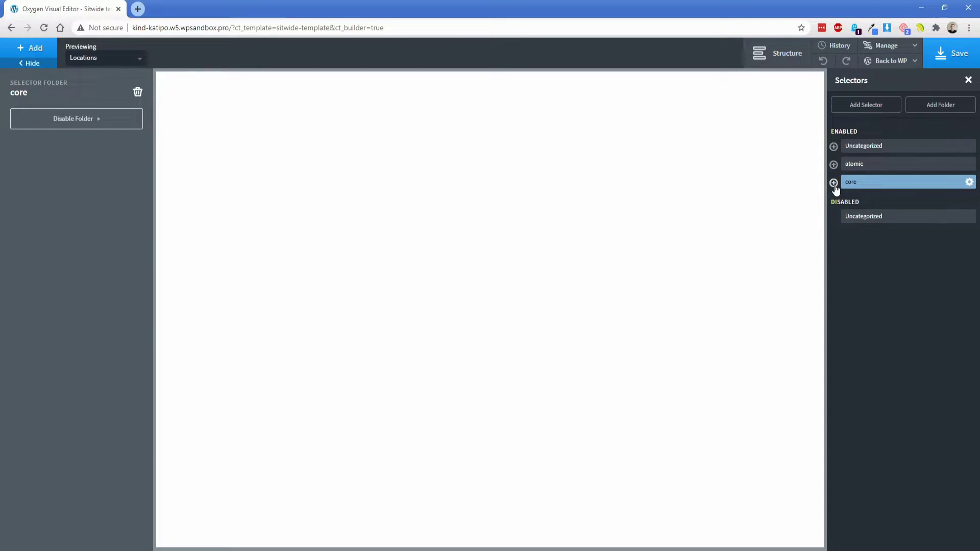
Open the Core design set from the Add panel's Library > Design Sets
{"action": "left_click", "coordinate": [34, 50]}
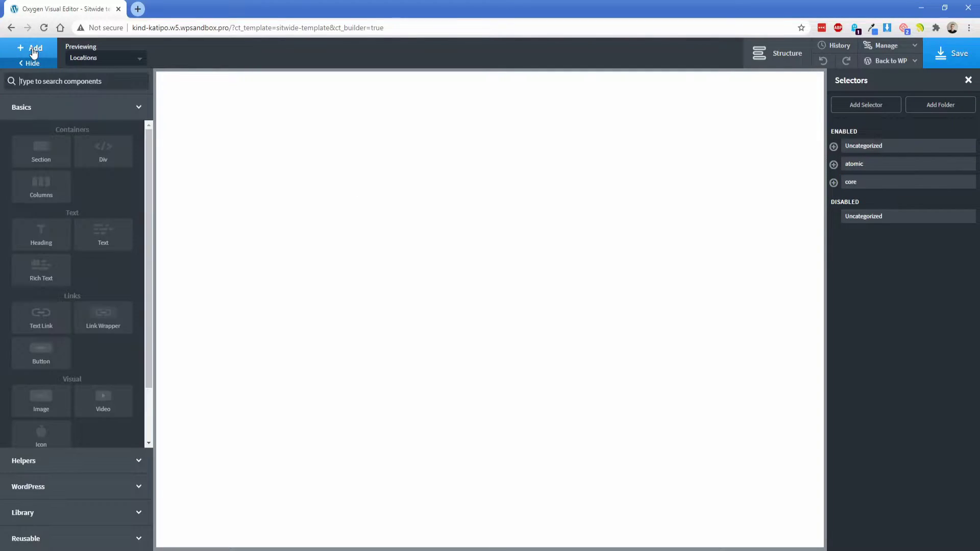
{"action": "left_click", "coordinate": [80, 514]}
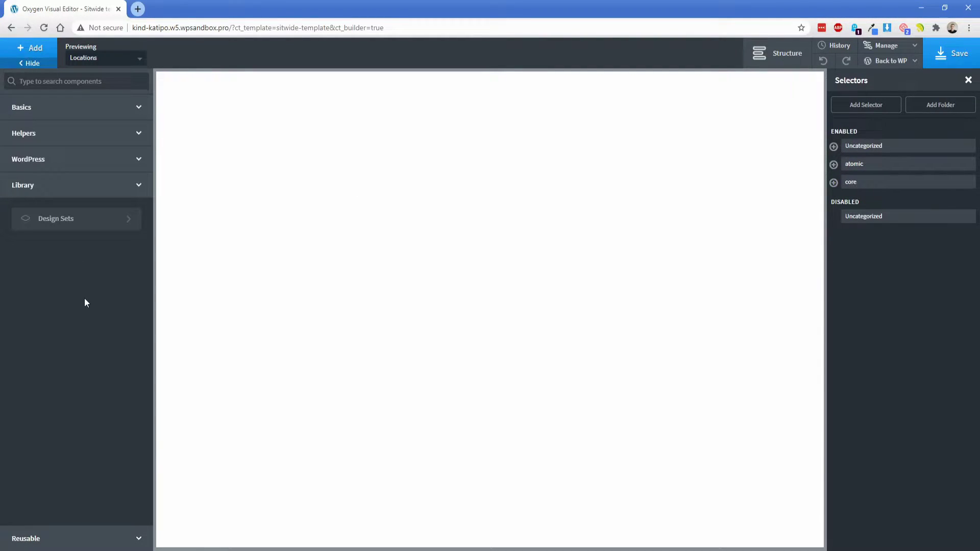
{"action": "left_click", "coordinate": [46, 230]}
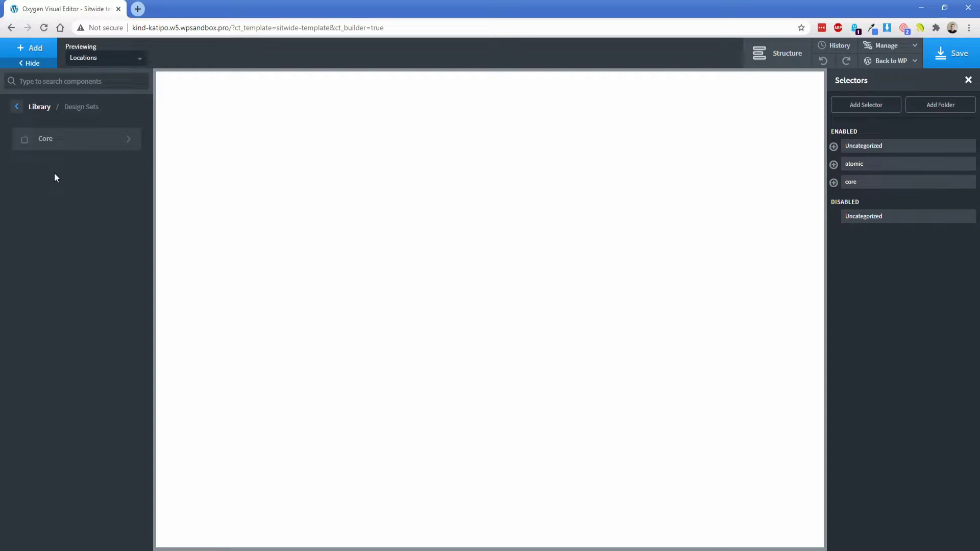
{"action": "left_click", "coordinate": [73, 147]}
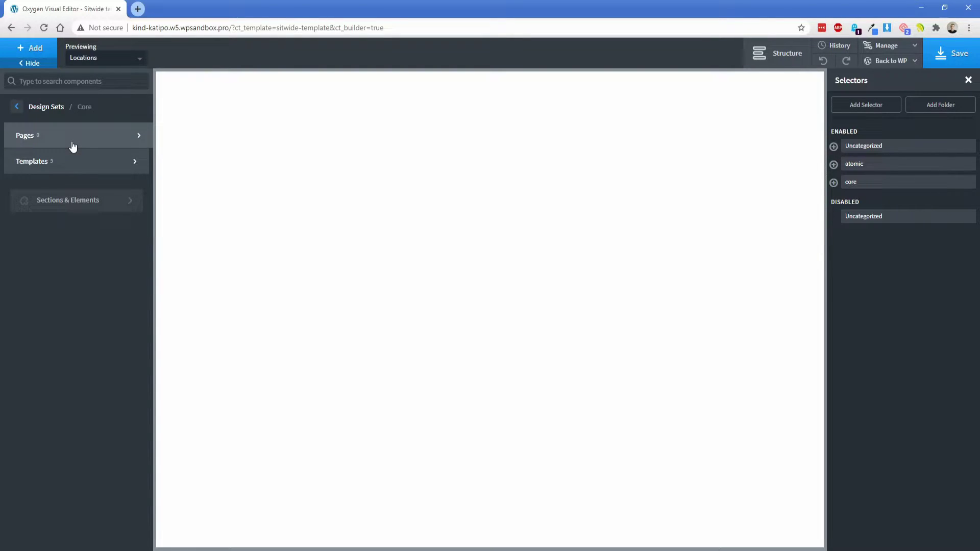
Browse Core's page templates, then show Sections & Elements with the 16 Headers designs
{"action": "left_click", "coordinate": [75, 162]}
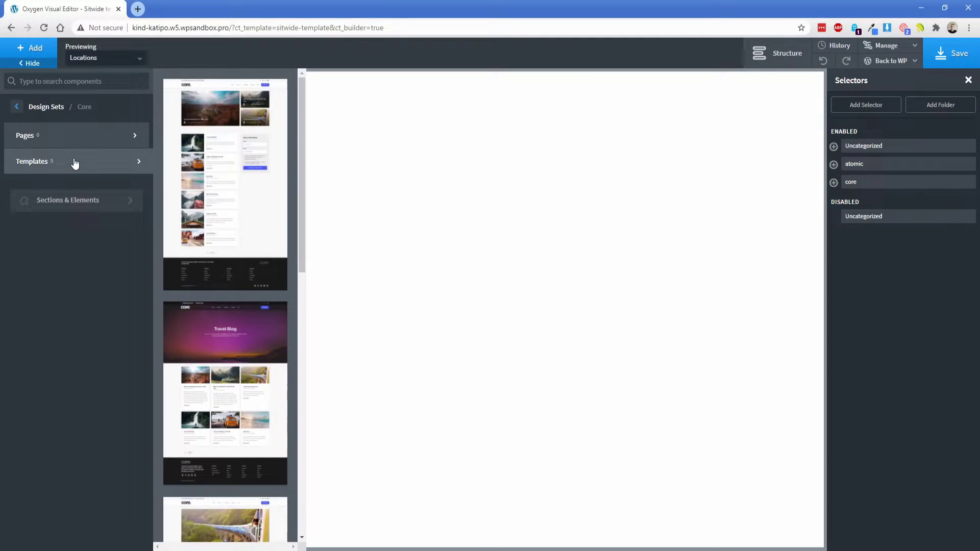
{"action": "left_click", "coordinate": [75, 162]}
{"action": "left_click", "coordinate": [81, 161]}
{"action": "scroll", "coordinate": [219, 304], "scroll_direction": "down", "scroll_amount": 5}
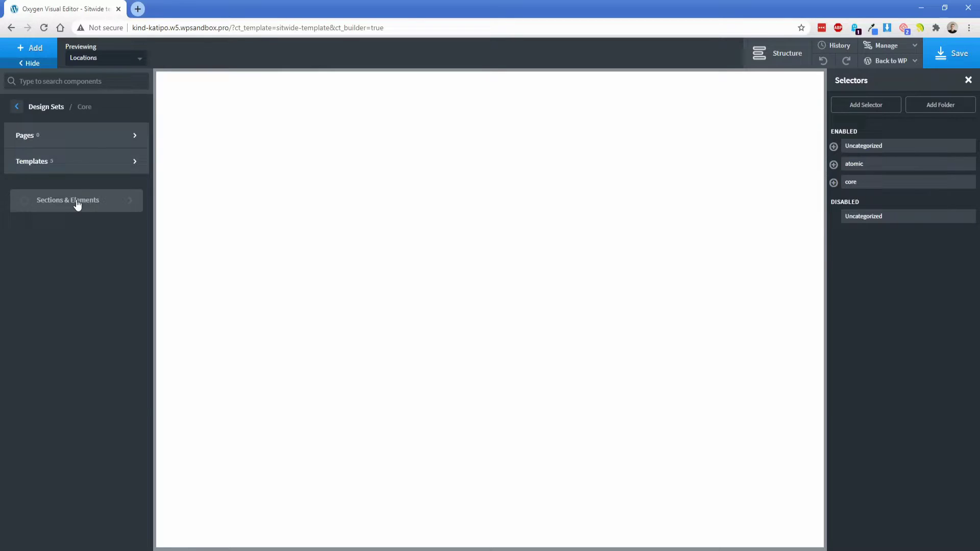
{"action": "left_click", "coordinate": [78, 204]}
{"action": "mouse_move", "coordinate": [87, 269]}
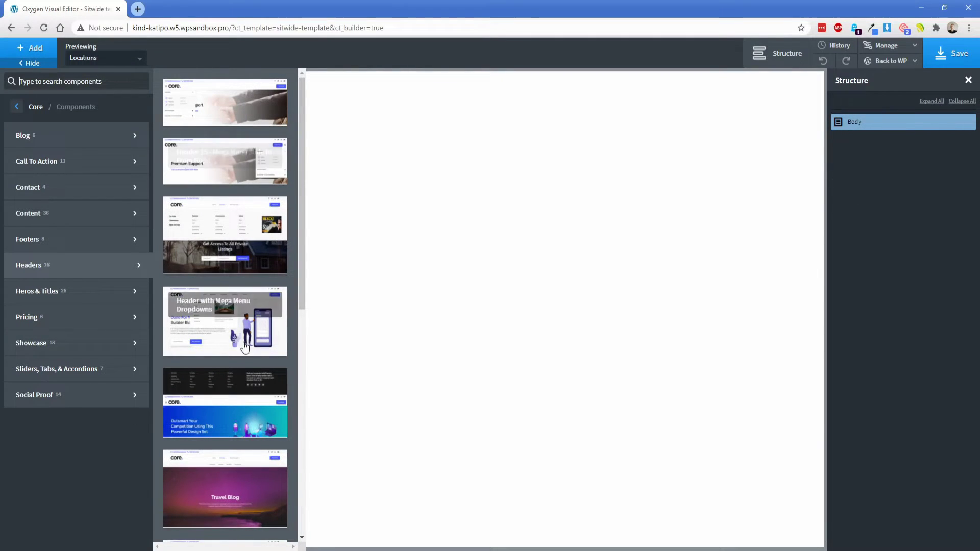
Add the Core Header with Mega Menu Dropdowns and expand its Subheader and Main Header rows
{"action": "left_click", "coordinate": [218, 335]}
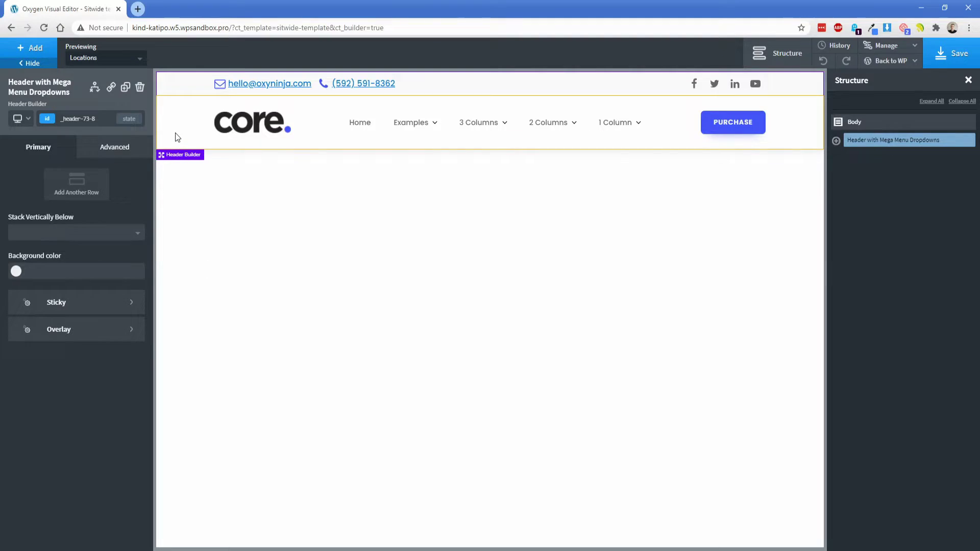
{"action": "left_click", "coordinate": [836, 143]}
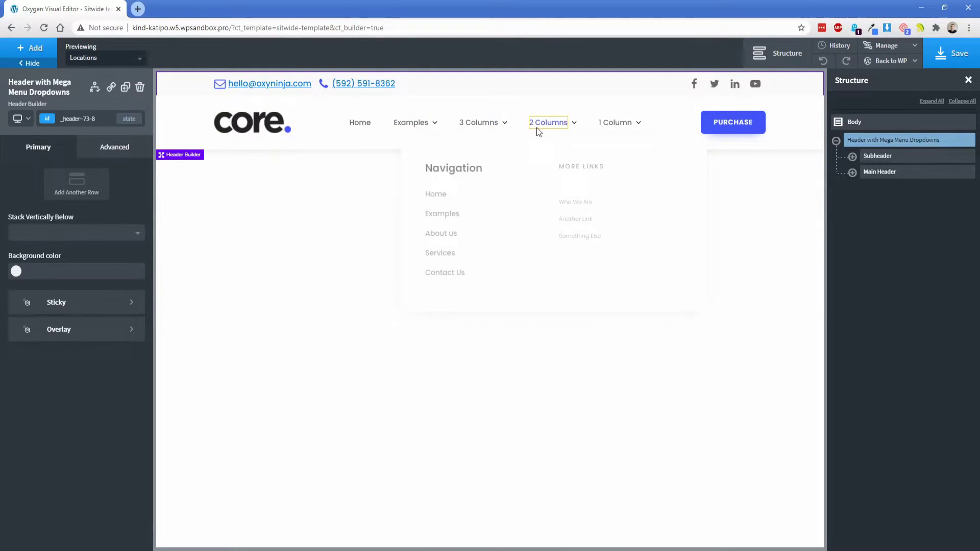
{"action": "mouse_move", "coordinate": [614, 124]}
{"action": "mouse_move", "coordinate": [557, 122]}
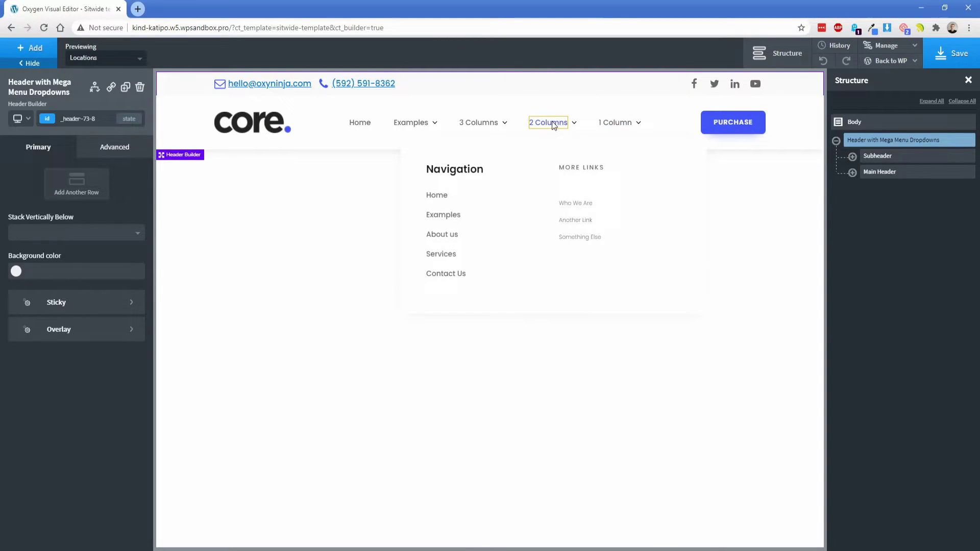
Select the mega menu's Home link and switch to editing its c-menu-link class
{"action": "left_click", "coordinate": [501, 218]}
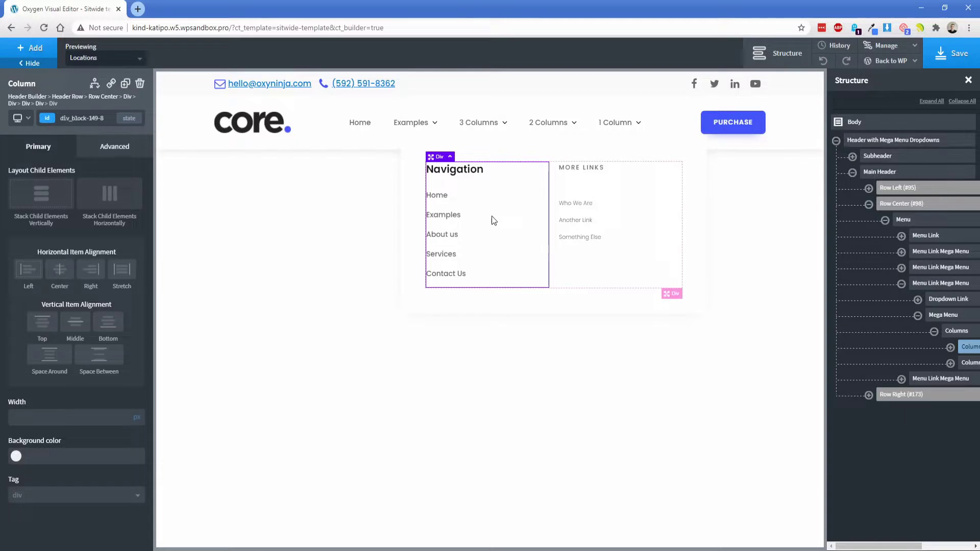
{"action": "left_click", "coordinate": [441, 196]}
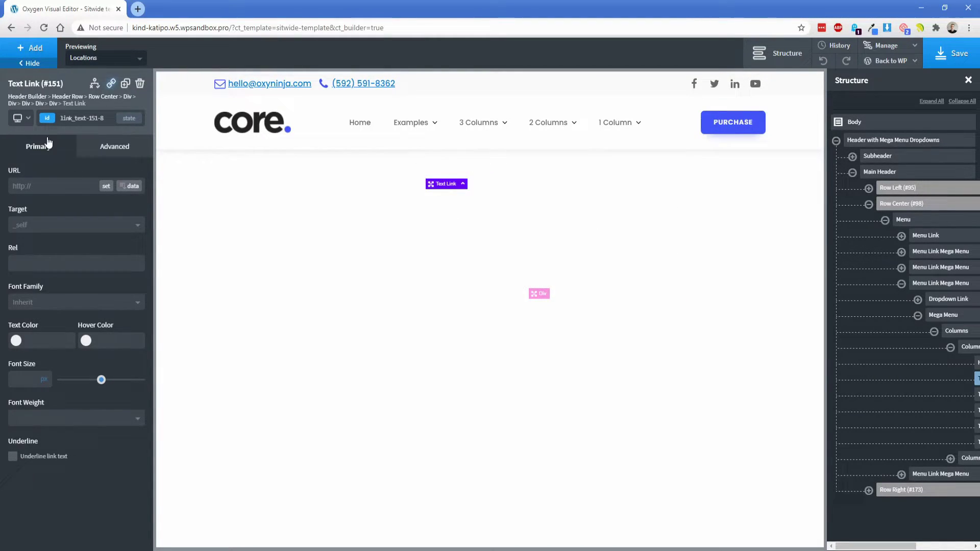
{"action": "left_click", "coordinate": [51, 118]}
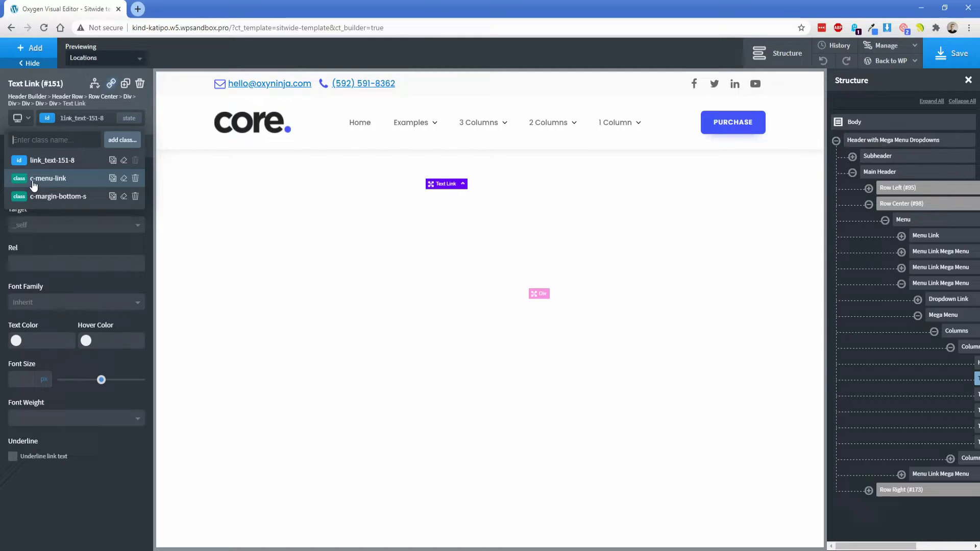
{"action": "left_click", "coordinate": [72, 179]}
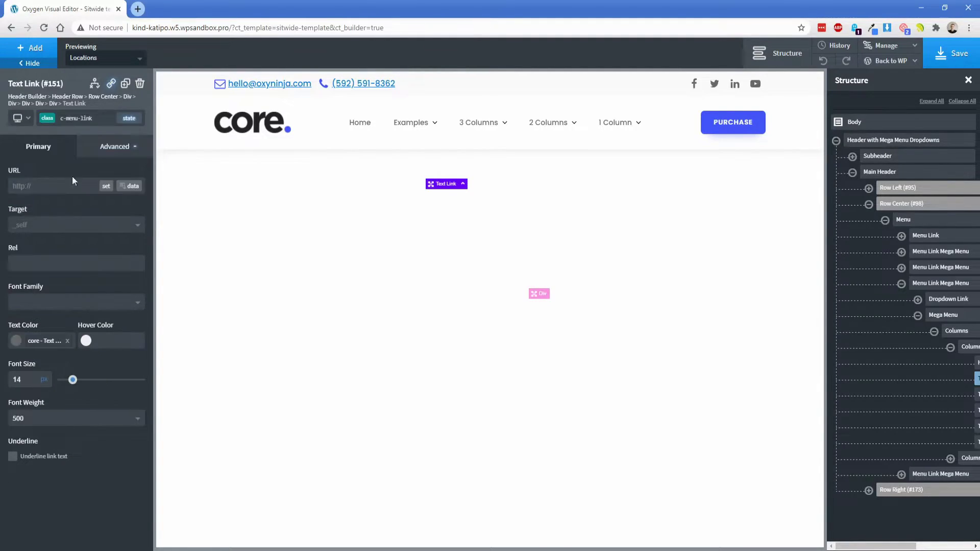
Give c-menu-link the core dark text colour and a core accent blue hover colour
{"action": "left_click", "coordinate": [16, 341]}
{"action": "scroll", "coordinate": [33, 480], "scroll_direction": "down", "scroll_amount": 2}
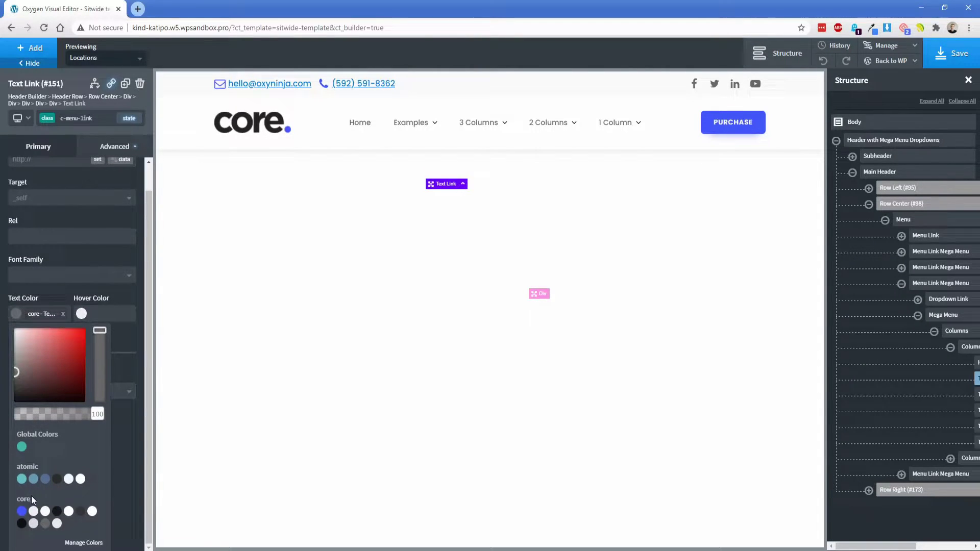
{"action": "left_click", "coordinate": [22, 512]}
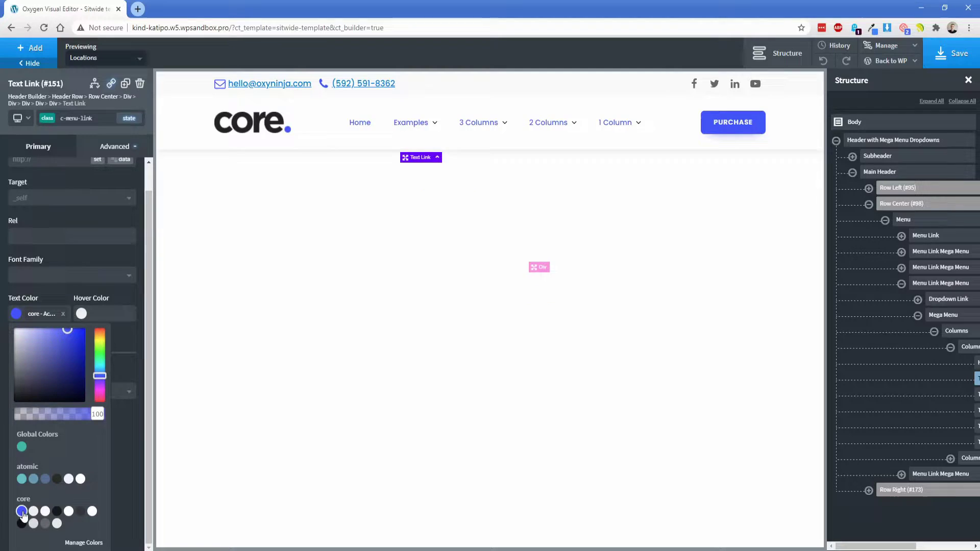
{"action": "mouse_move", "coordinate": [416, 125]}
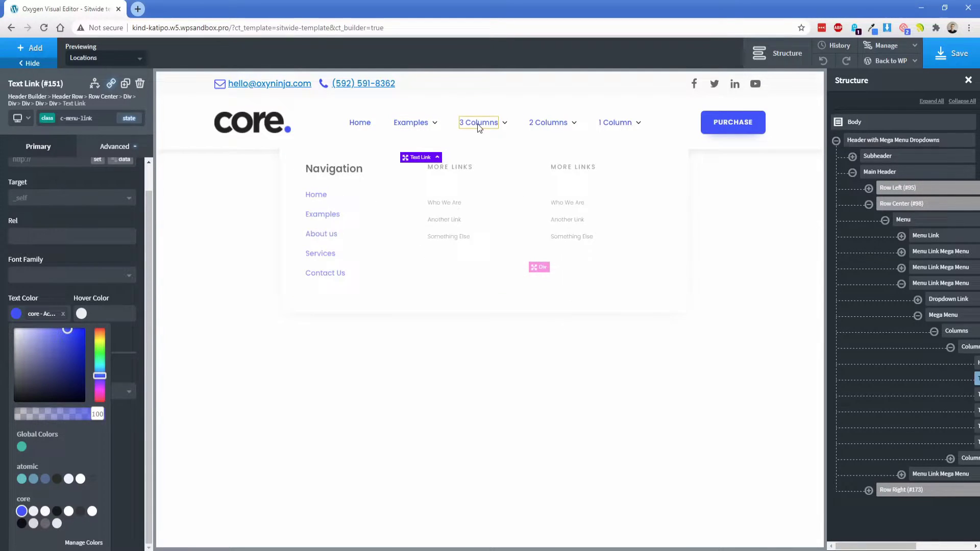
{"action": "mouse_move", "coordinate": [605, 125]}
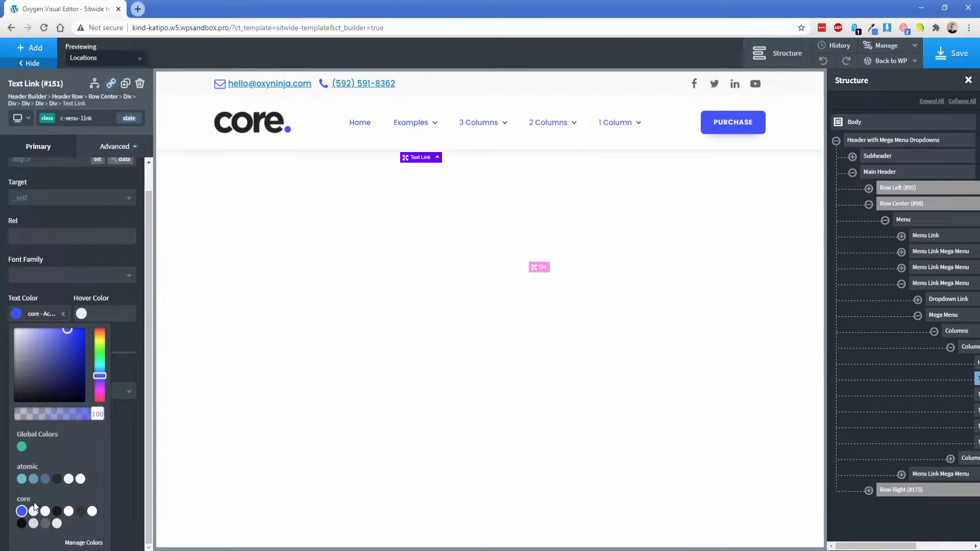
{"action": "left_click", "coordinate": [80, 512]}
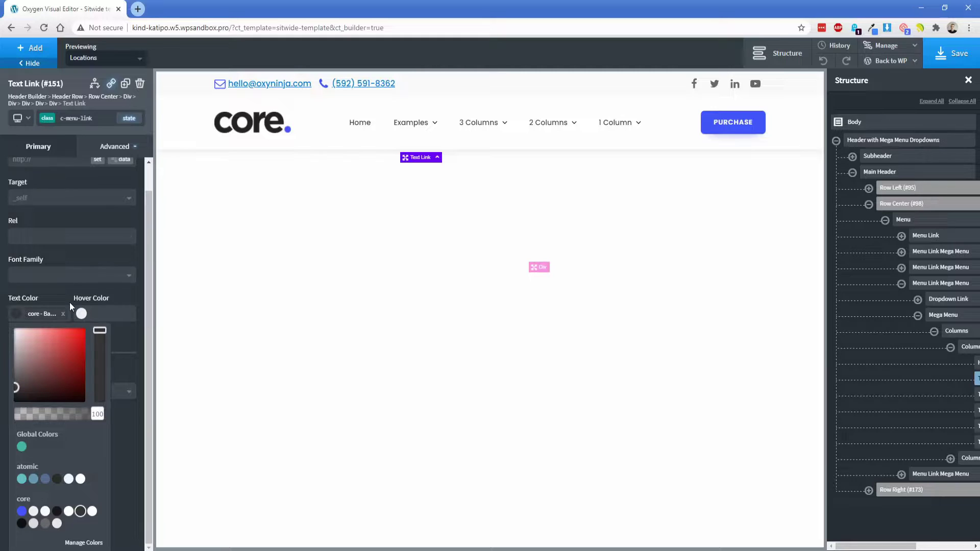
{"action": "scroll", "coordinate": [81, 311], "scroll_direction": "up", "scroll_amount": 1}
{"action": "left_click", "coordinate": [66, 538]}
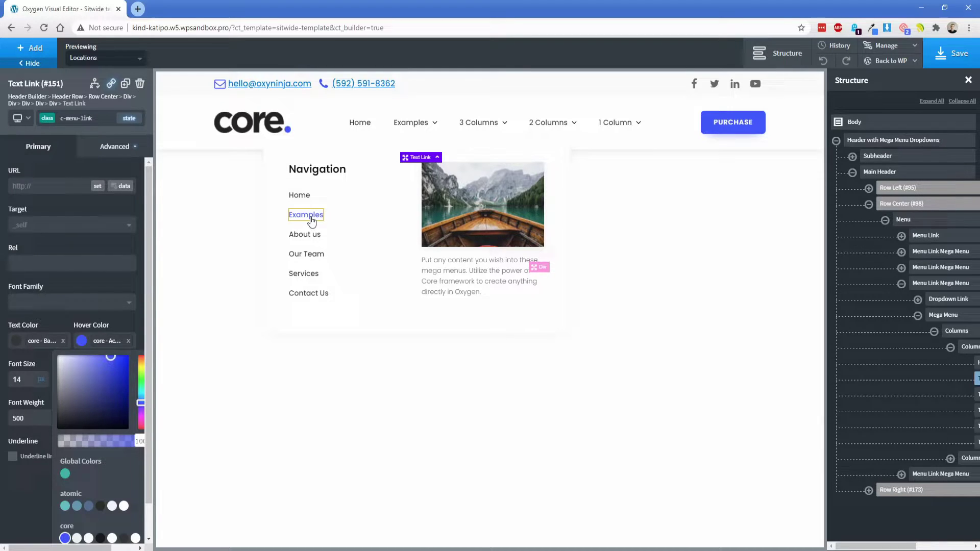
{"action": "left_click", "coordinate": [54, 122]}
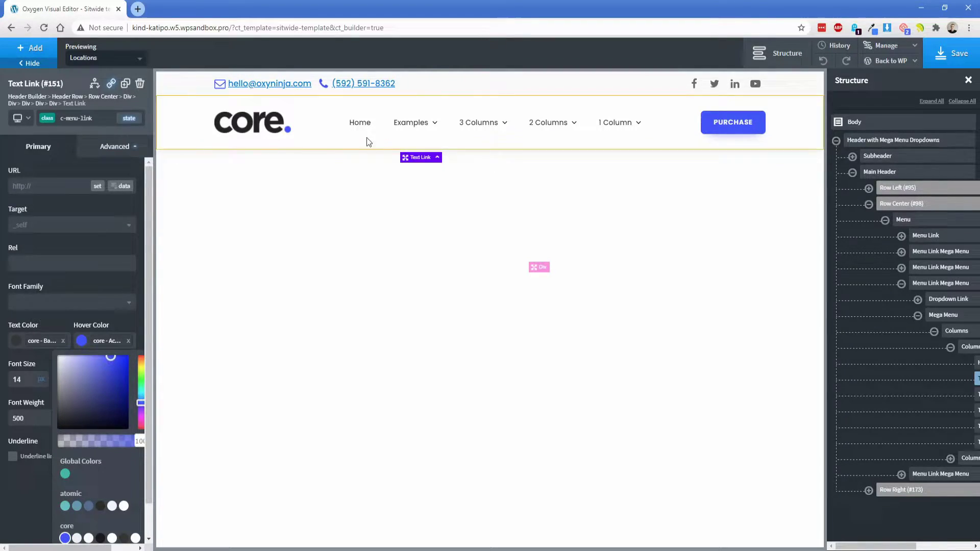
Swap the mega menu's boat photo for the garden fork in soil image and save
{"action": "left_click", "coordinate": [462, 222]}
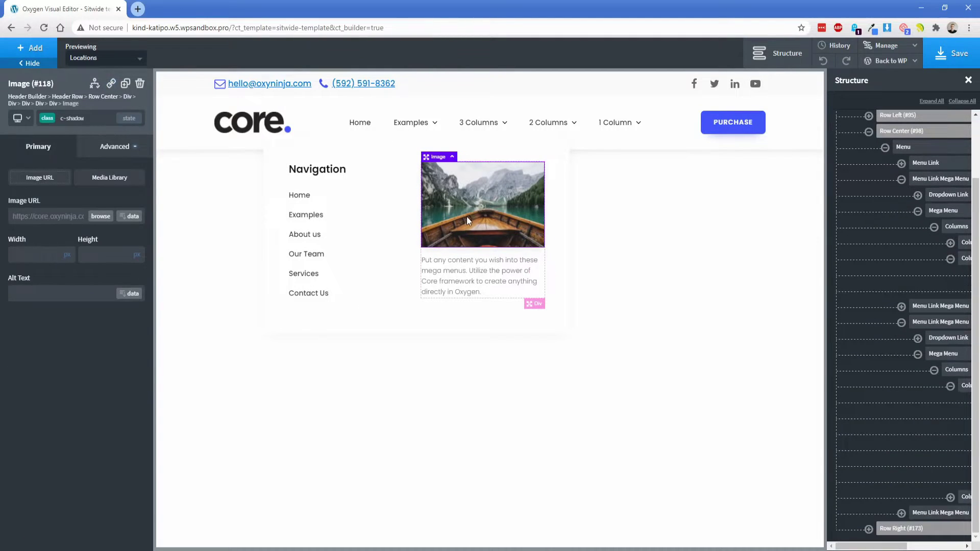
{"action": "left_click", "coordinate": [104, 217]}
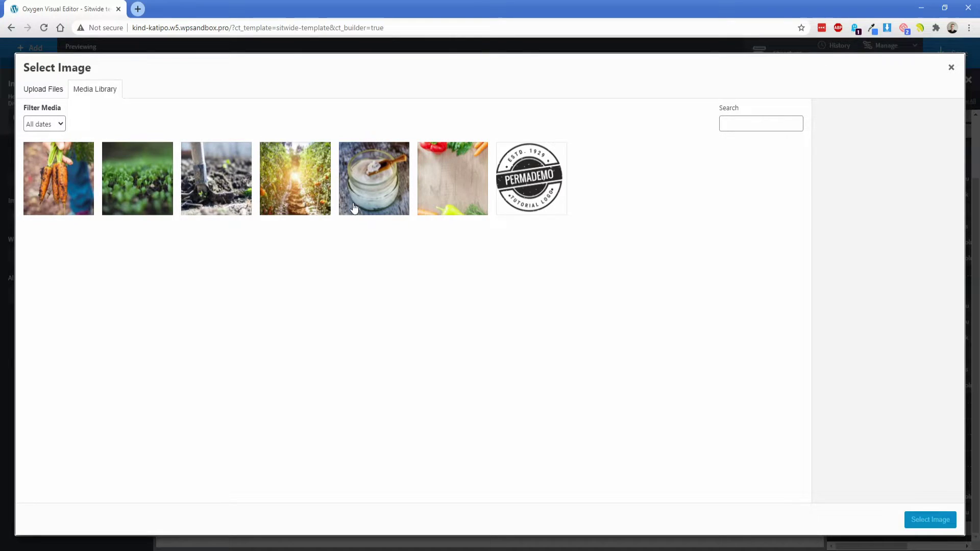
{"action": "left_click", "coordinate": [217, 186]}
{"action": "left_click", "coordinate": [930, 520]}
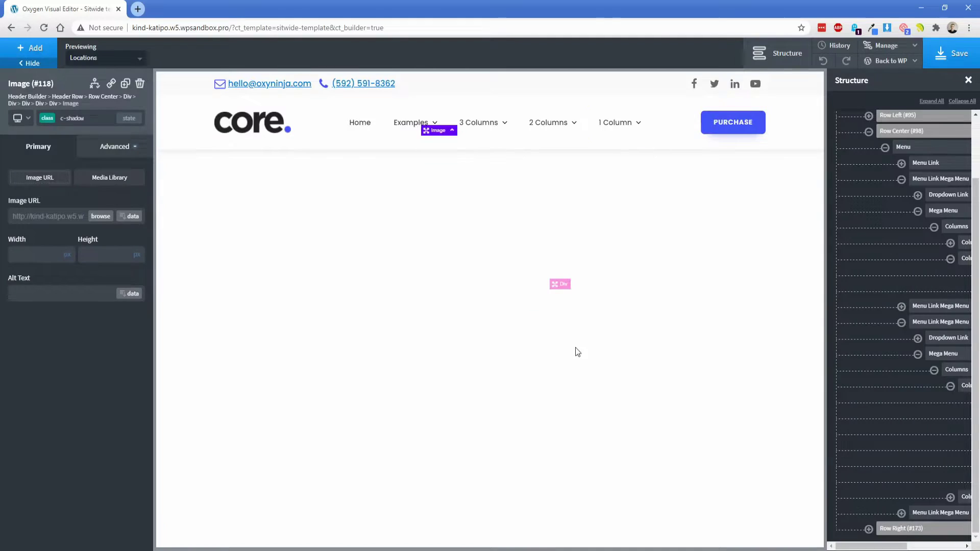
{"action": "mouse_move", "coordinate": [409, 124]}
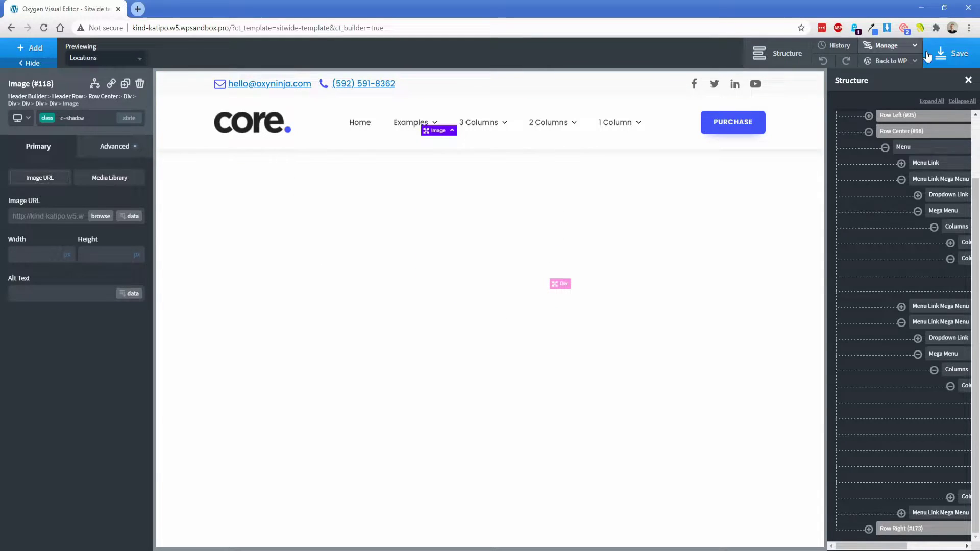
{"action": "left_click", "coordinate": [944, 49]}
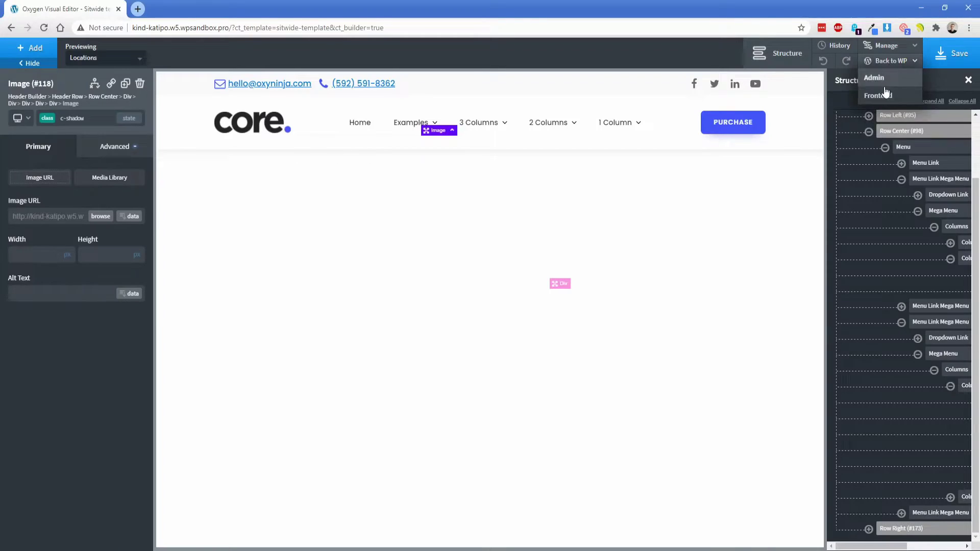
View the live Locations page and check the Examples, 3 Columns and 2 Columns mega menus
{"action": "left_click", "coordinate": [891, 77]}
{"action": "left_click", "coordinate": [221, 7]}
{"action": "mouse_move", "coordinate": [412, 114]}
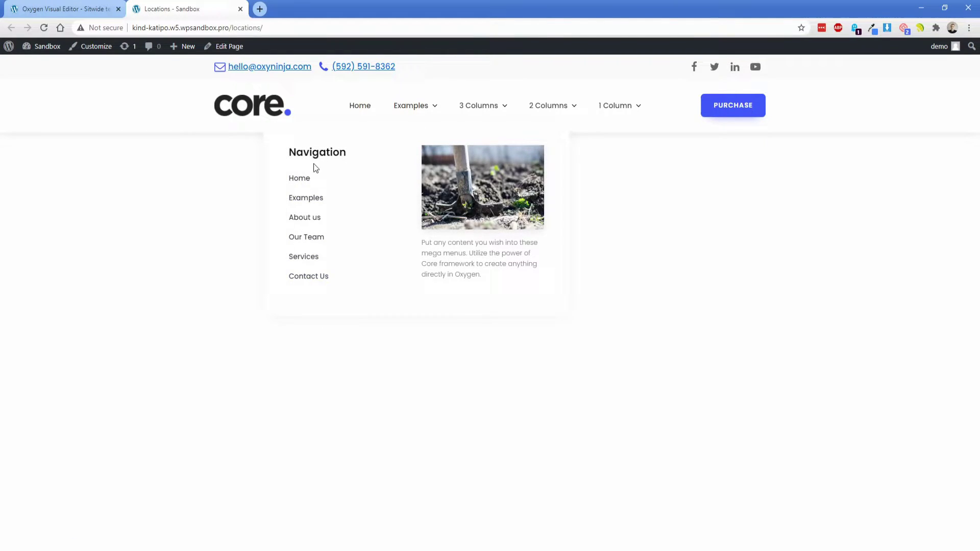
{"action": "mouse_move", "coordinate": [482, 116]}
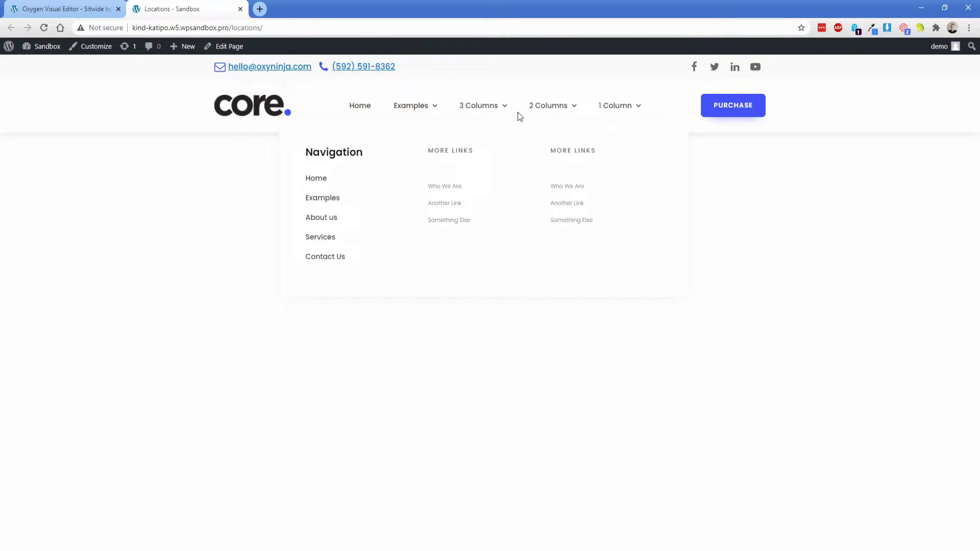
{"action": "mouse_move", "coordinate": [548, 110]}
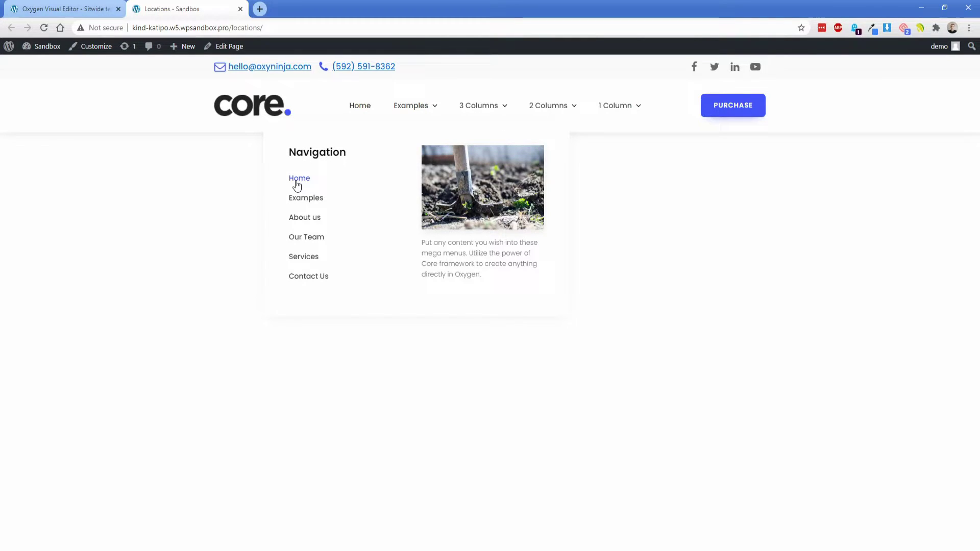
Back in the editor, set Lato as both the global display font and text font
{"action": "left_click", "coordinate": [66, 9]}
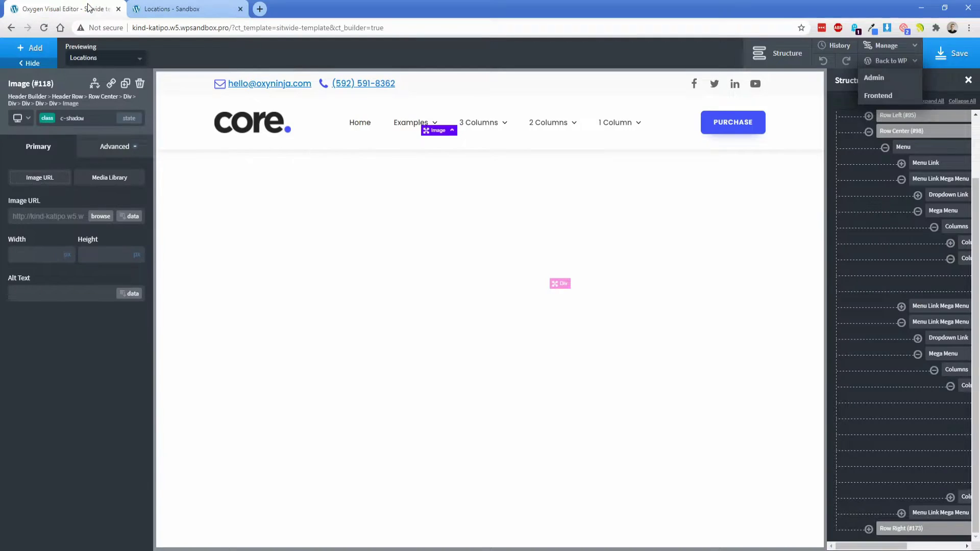
{"action": "left_click", "coordinate": [875, 62]}
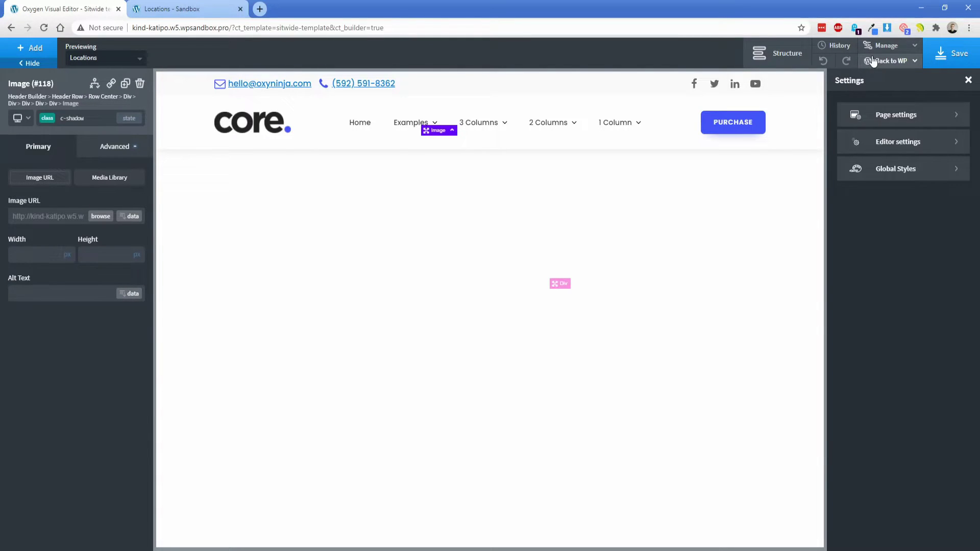
{"action": "left_click", "coordinate": [868, 167]}
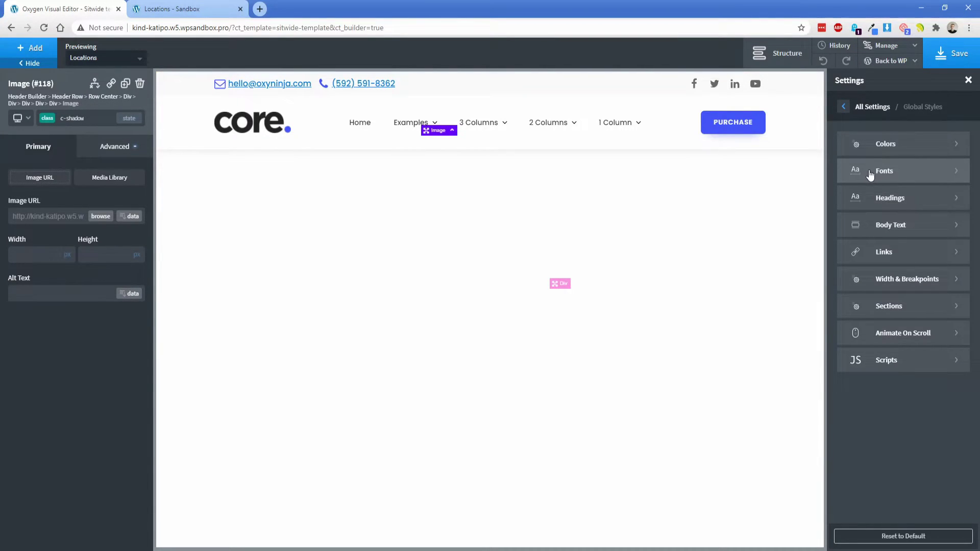
{"action": "left_click", "coordinate": [872, 172]}
{"action": "left_click", "coordinate": [878, 153]}
{"action": "scroll", "coordinate": [886, 240], "scroll_direction": "down", "scroll_amount": 2}
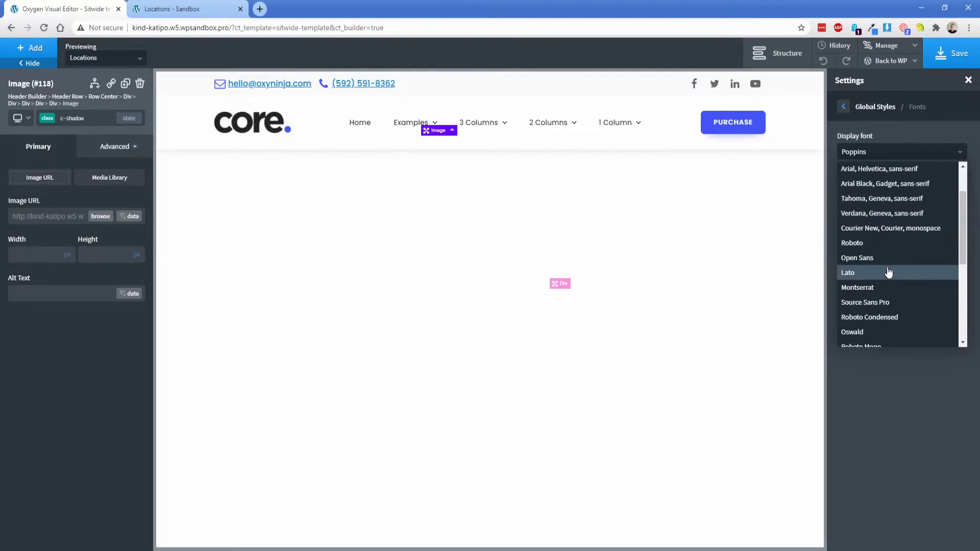
{"action": "left_click", "coordinate": [886, 274]}
{"action": "left_click", "coordinate": [874, 199]}
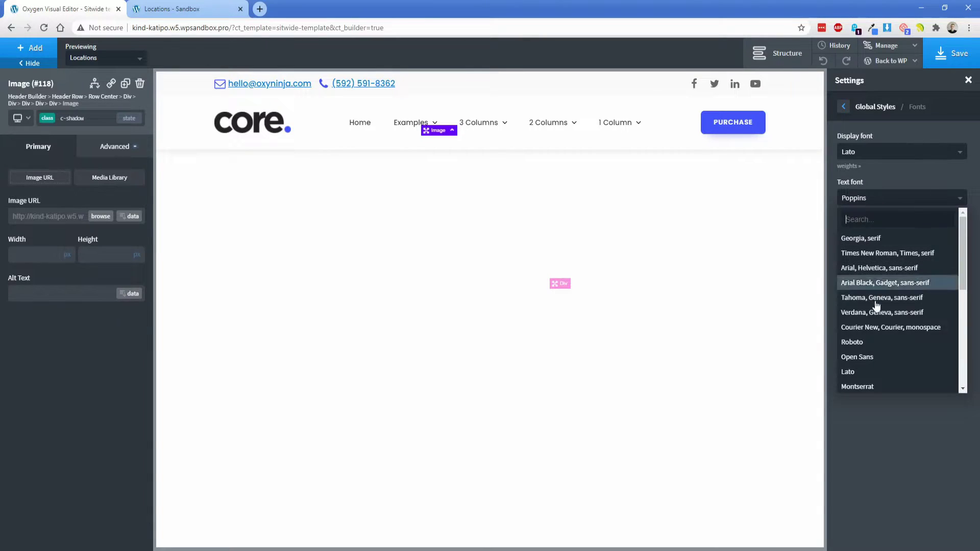
{"action": "left_click", "coordinate": [863, 371]}
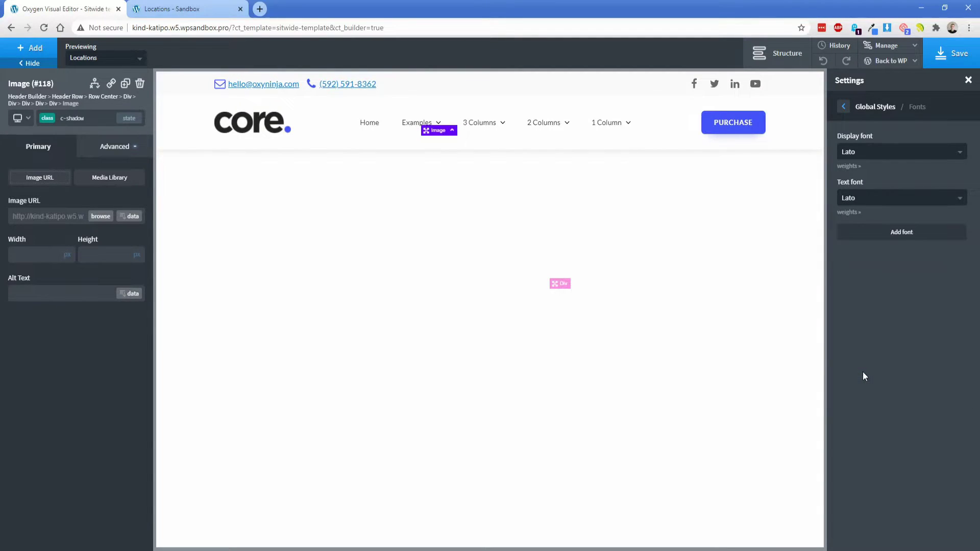
Switch the global display and text fonts to Montserrat, checking the Home navigation text
{"action": "left_click", "coordinate": [371, 125]}
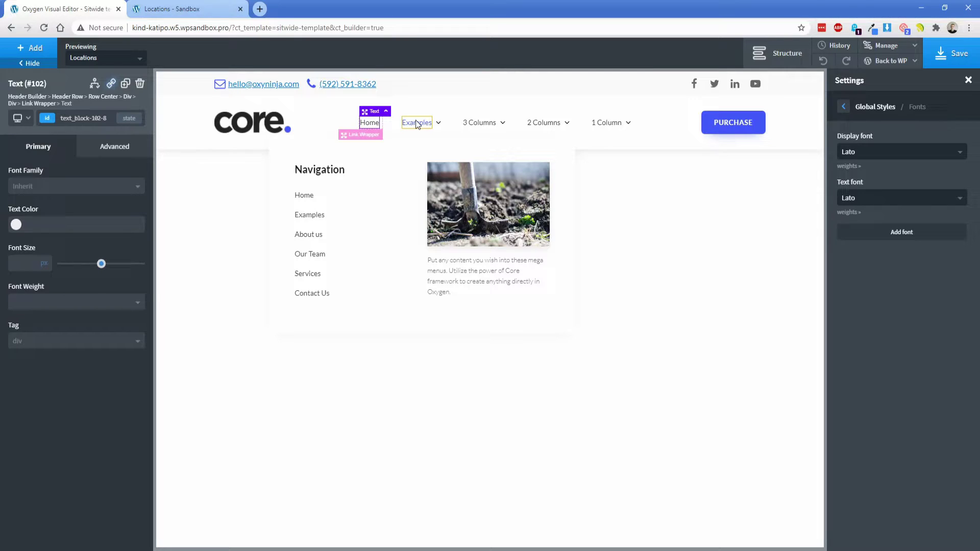
{"action": "left_click", "coordinate": [877, 151]}
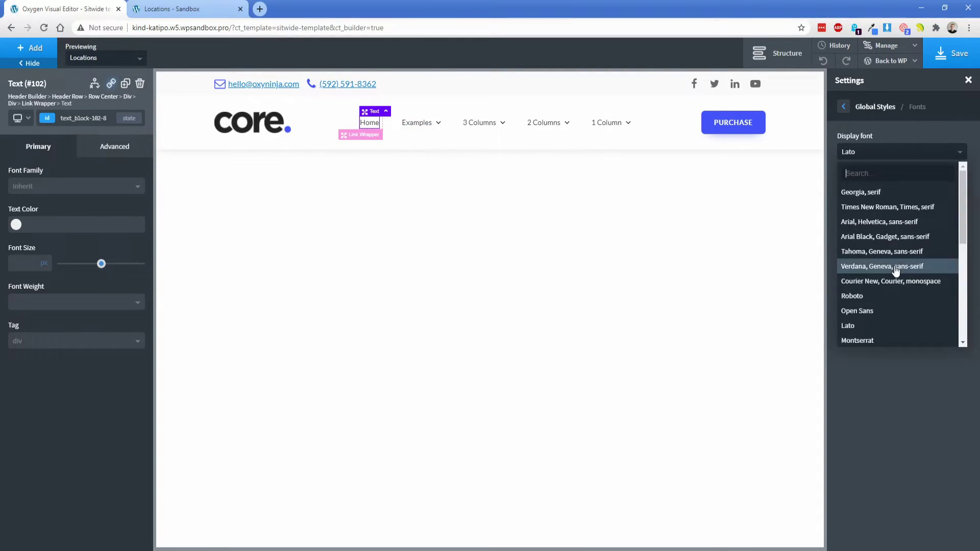
{"action": "scroll", "coordinate": [896, 266], "scroll_direction": "down", "scroll_amount": 3}
{"action": "left_click", "coordinate": [868, 235]}
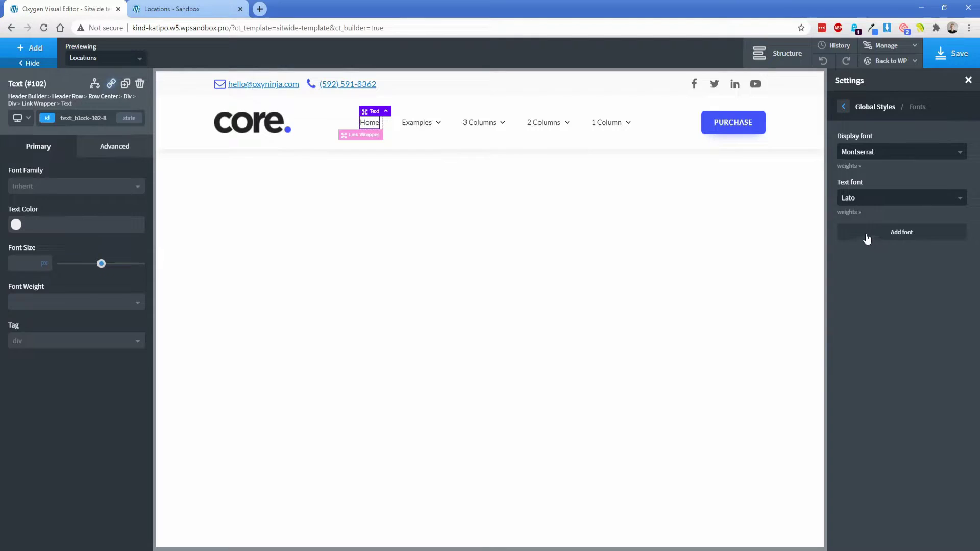
{"action": "left_click", "coordinate": [860, 200]}
{"action": "scroll", "coordinate": [884, 295], "scroll_direction": "down", "scroll_amount": 1}
{"action": "left_click", "coordinate": [878, 340]}
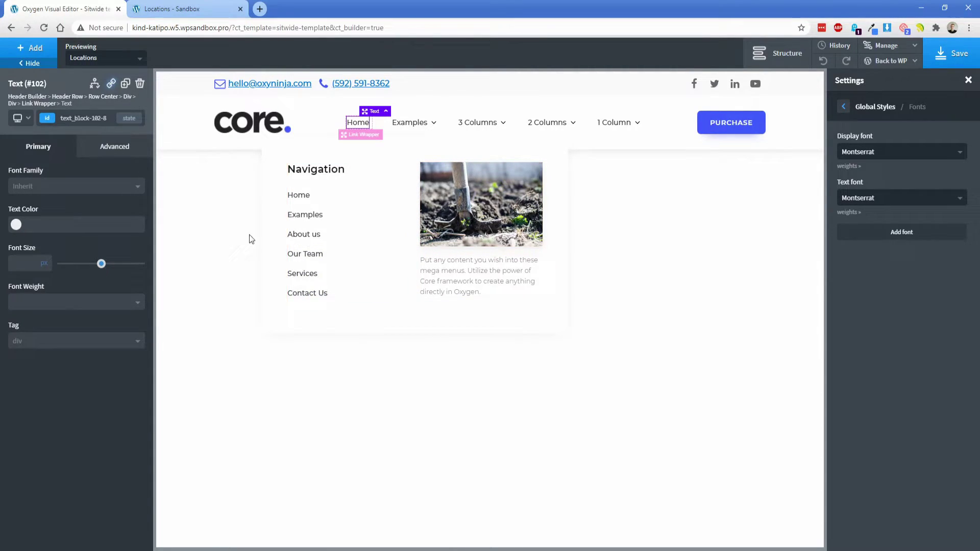
Collapse the structure tree, select Body and browse Core Heros & Titles for the house-purchase hero
{"action": "left_click", "coordinate": [776, 53]}
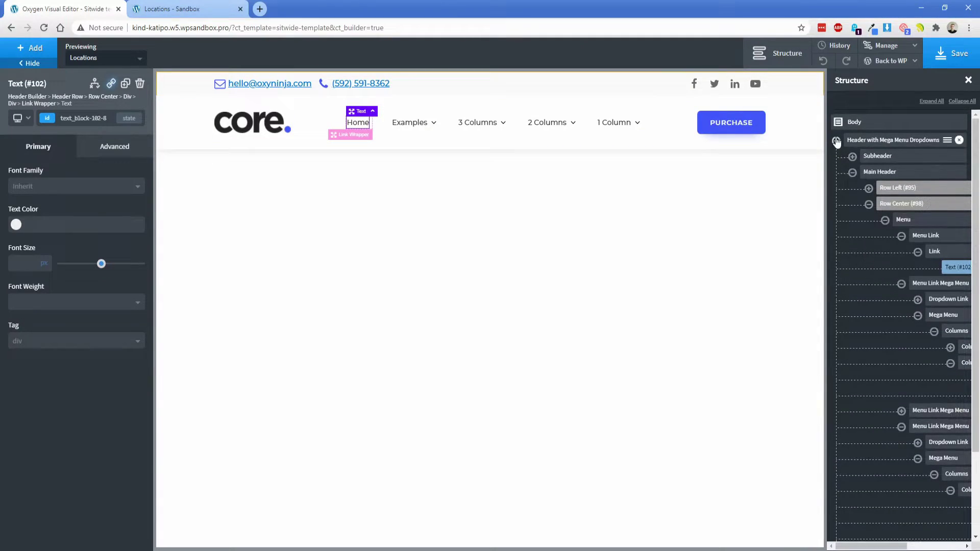
{"action": "left_click", "coordinate": [836, 141]}
{"action": "left_click", "coordinate": [845, 125]}
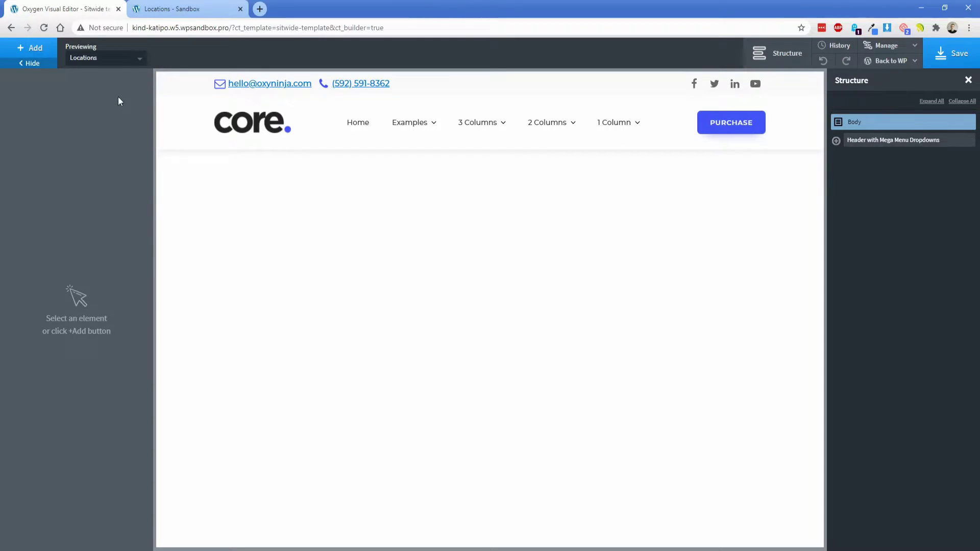
{"action": "left_click", "coordinate": [31, 51]}
{"action": "left_click", "coordinate": [47, 212]}
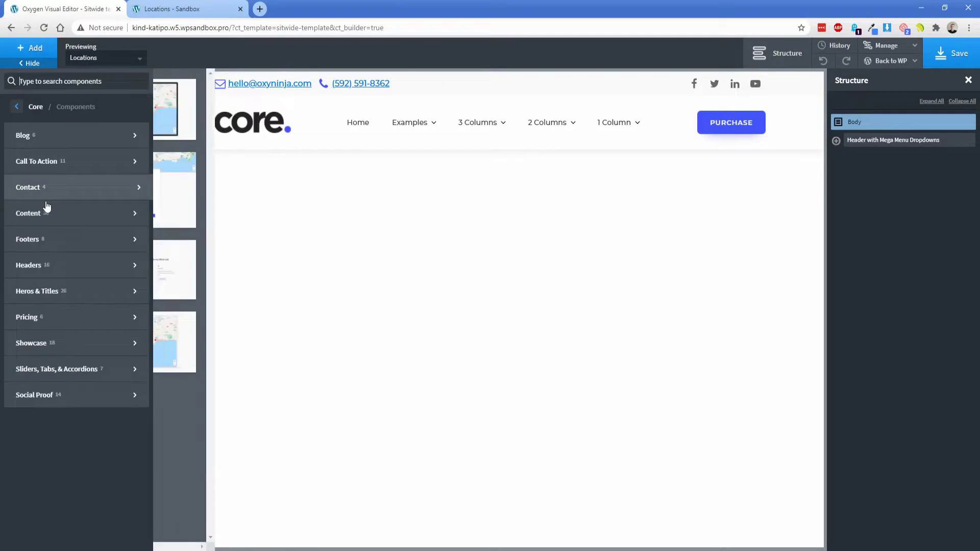
{"action": "left_click", "coordinate": [53, 290]}
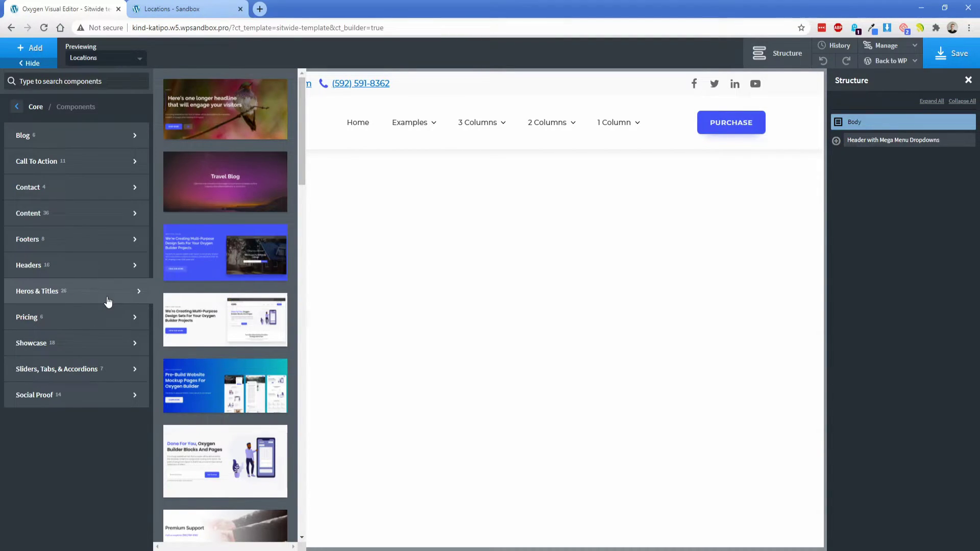
{"action": "scroll", "coordinate": [222, 316], "scroll_direction": "down", "scroll_amount": 7}
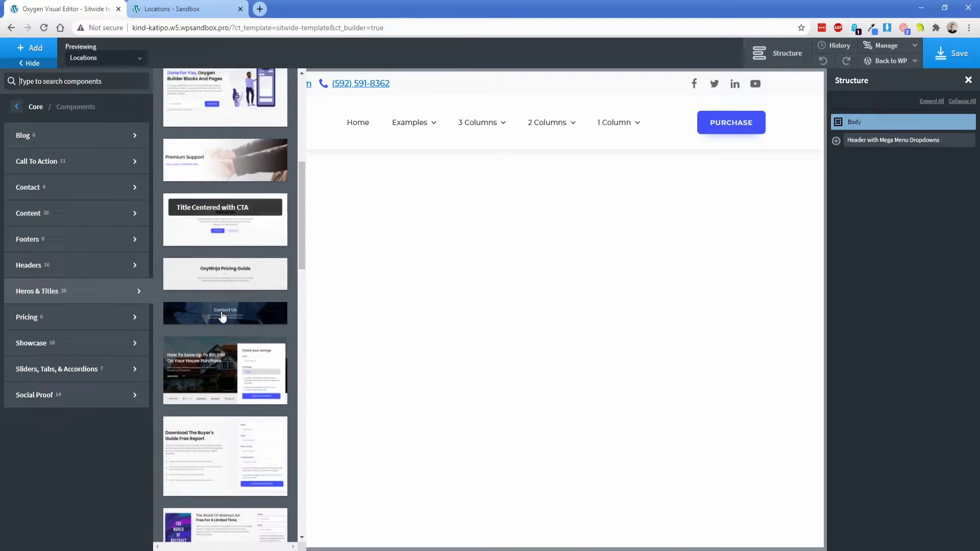
{"action": "scroll", "coordinate": [223, 317], "scroll_direction": "down", "scroll_amount": 2}
Insert Lead Gen Hero 5, move the header above it, and inspect the form's [fluentform id="5"] shortcode
{"action": "left_click", "coordinate": [210, 265]}
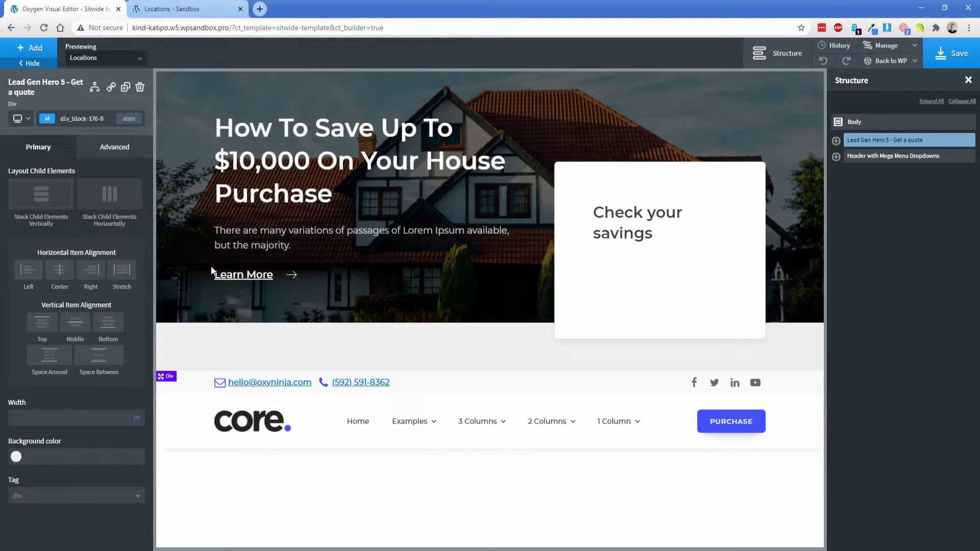
{"action": "left_click", "coordinate": [858, 157]}
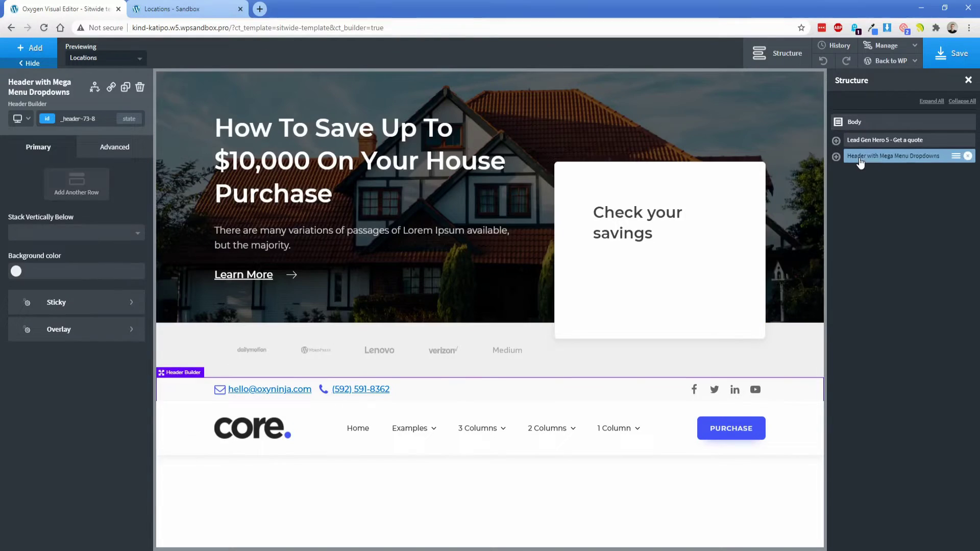
{"action": "left_click_drag", "start_coordinate": [868, 150], "coordinate": [868, 145]}
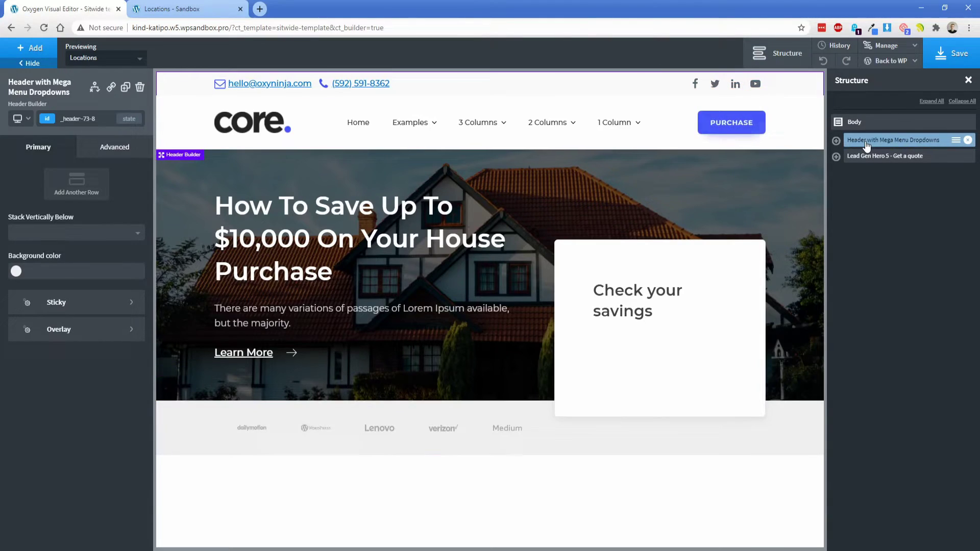
{"action": "left_click", "coordinate": [574, 274]}
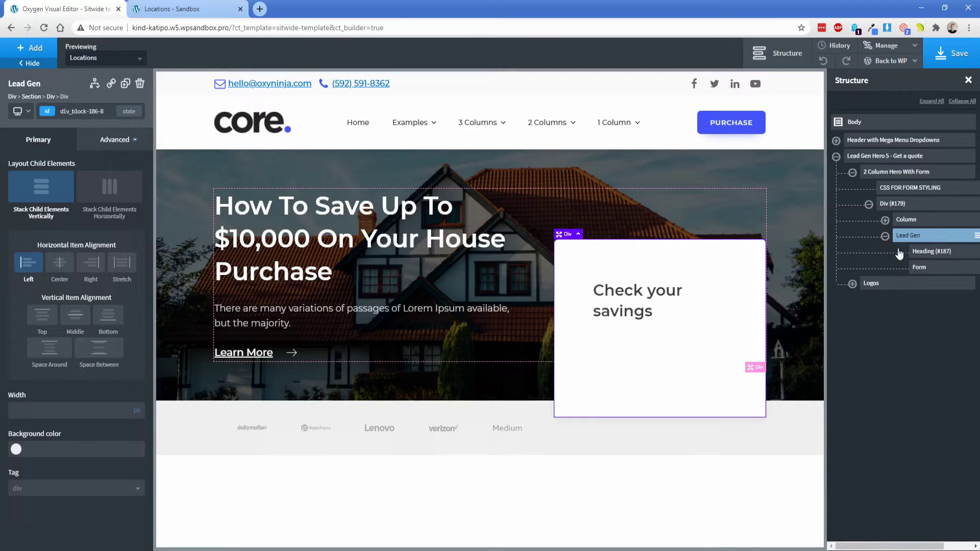
{"action": "left_click", "coordinate": [919, 267]}
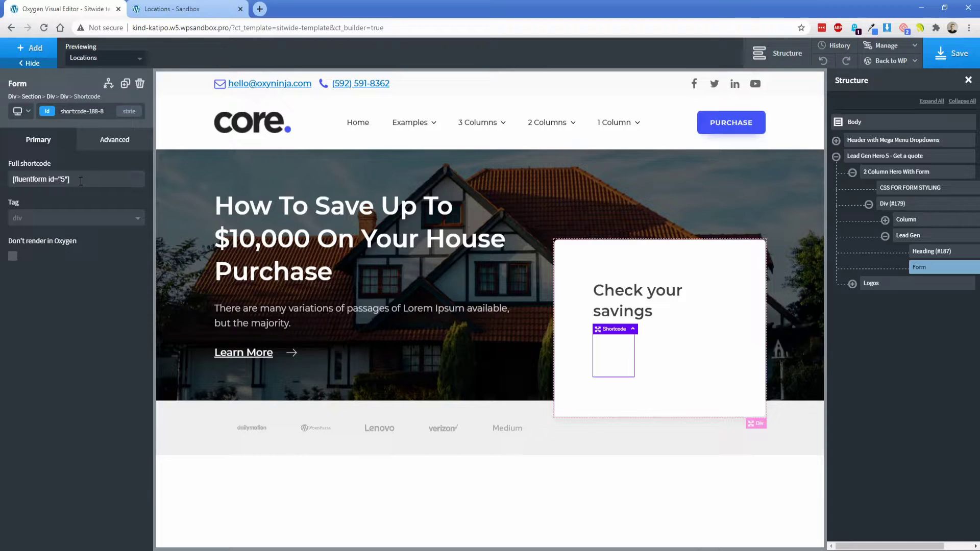
Open the CSS FOR FORM STYLING block's code to review the hero's form CSS
{"action": "left_click", "coordinate": [210, 183]}
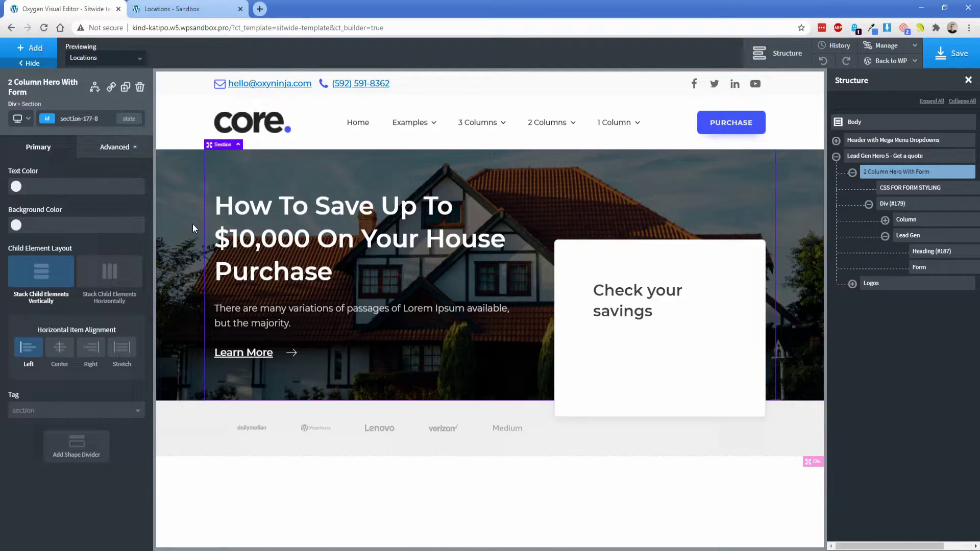
{"action": "left_click", "coordinate": [913, 189]}
{"action": "left_click", "coordinate": [87, 240]}
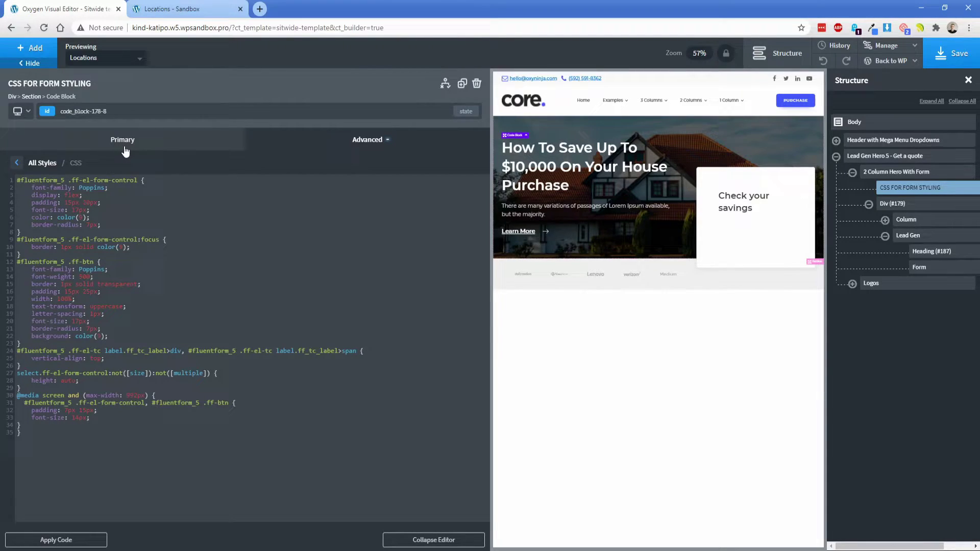
{"action": "left_click", "coordinate": [598, 150]}
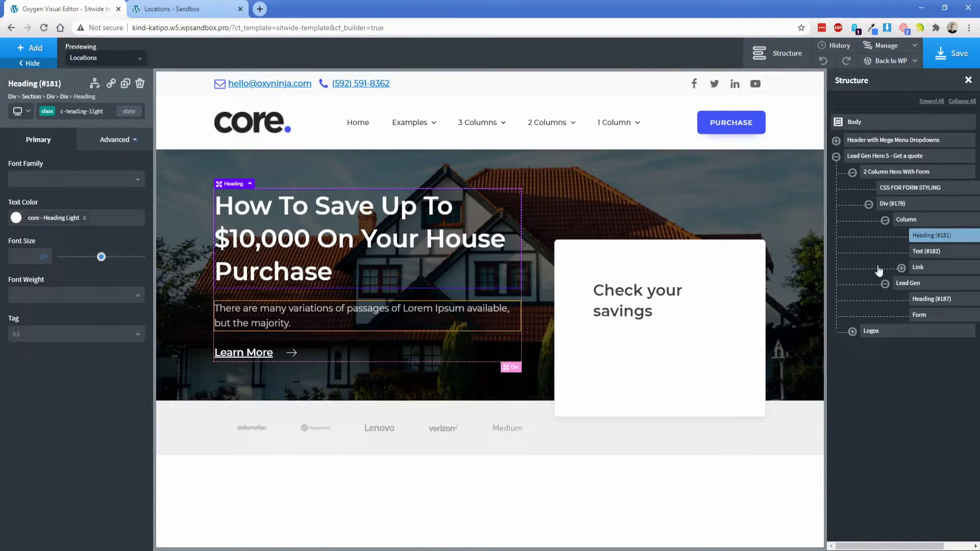
Inspect the Learn More link's classes, then collapse Lead Gen Hero in the structure tree
{"action": "left_click", "coordinate": [902, 268]}
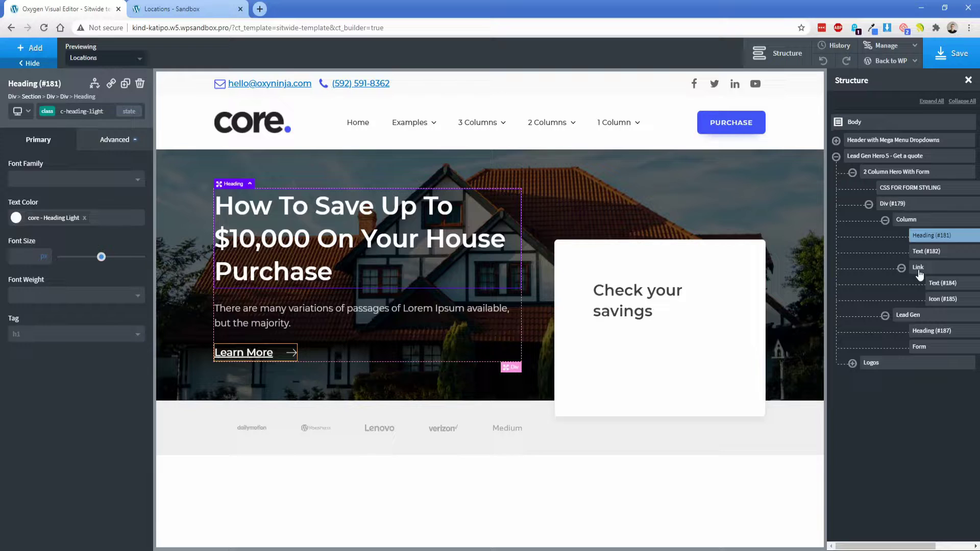
{"action": "left_click", "coordinate": [919, 268]}
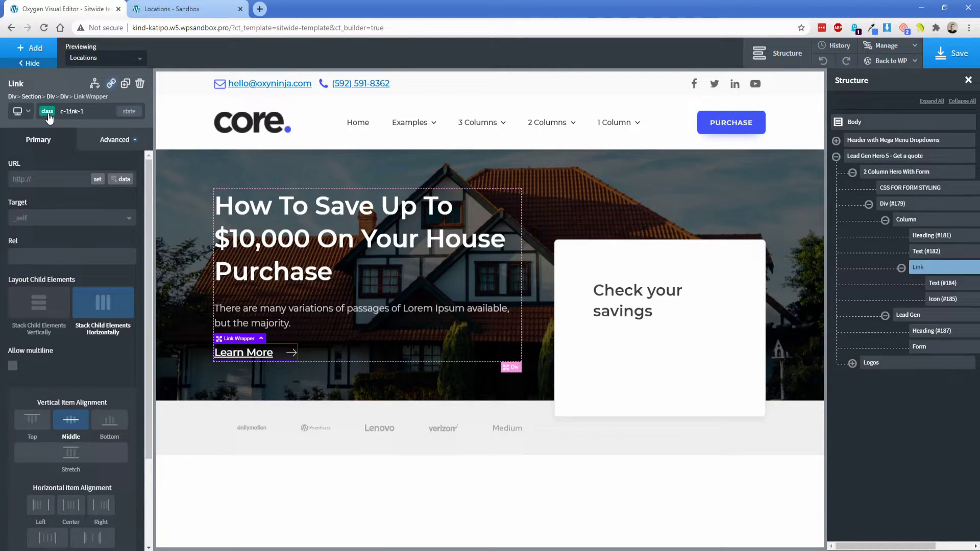
{"action": "left_click", "coordinate": [82, 112]}
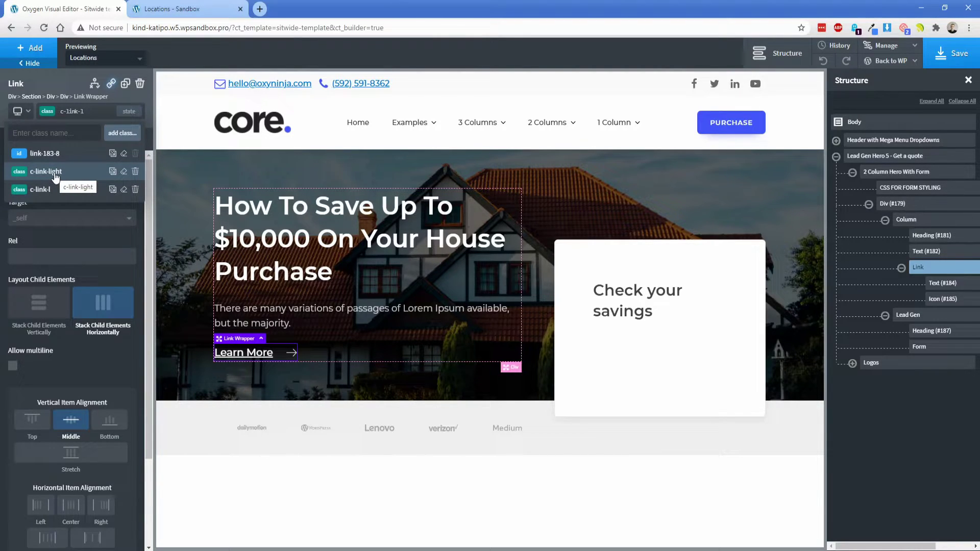
{"action": "left_click", "coordinate": [183, 216]}
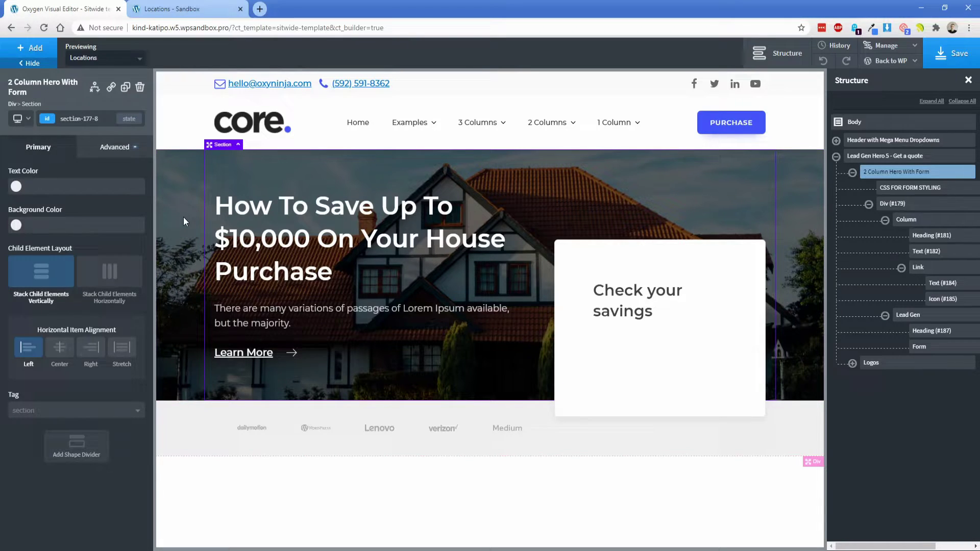
{"action": "left_click", "coordinate": [836, 156]}
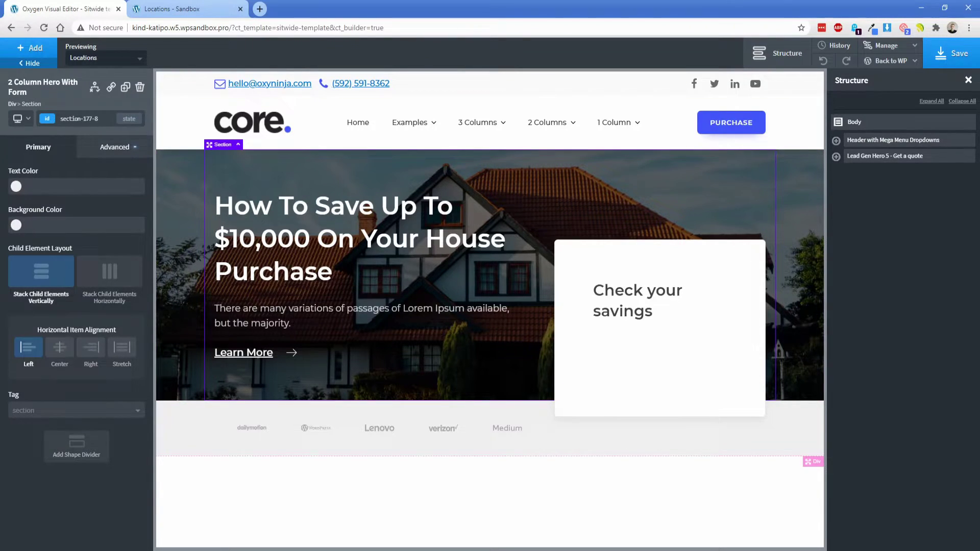
{"action": "left_click", "coordinate": [28, 50]}
Insert the Core Center Content and 3 Columns section and select its blue middle card
{"action": "left_click", "coordinate": [50, 213]}
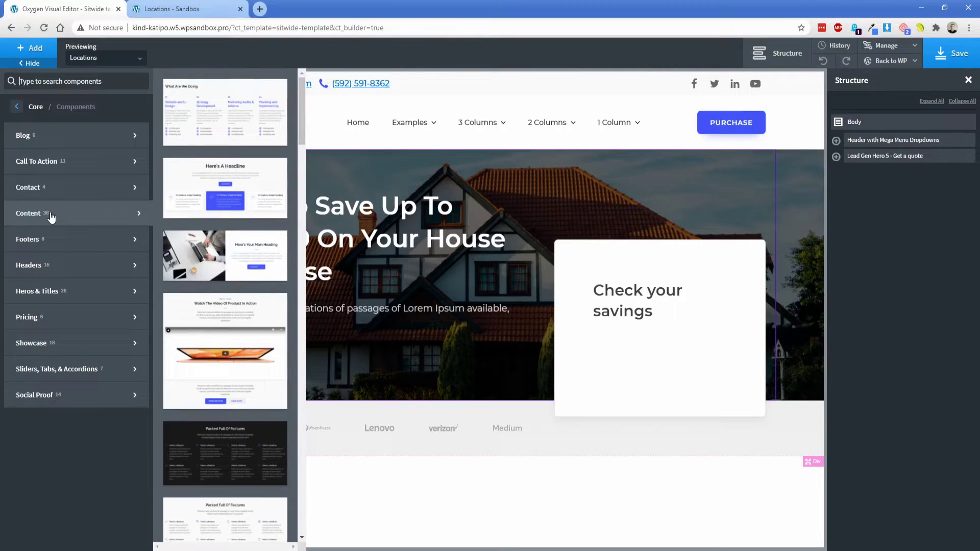
{"action": "left_click", "coordinate": [229, 208]}
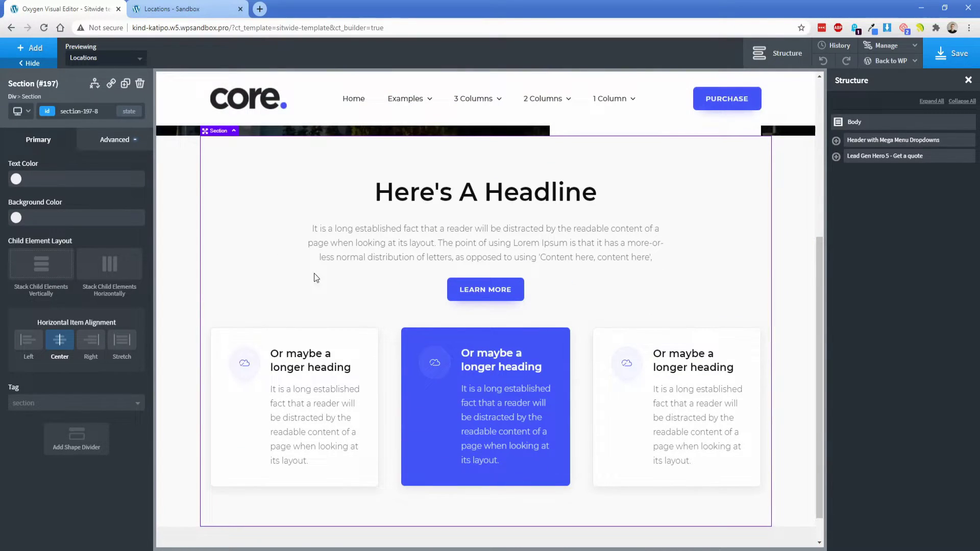
{"action": "left_click", "coordinate": [413, 335]}
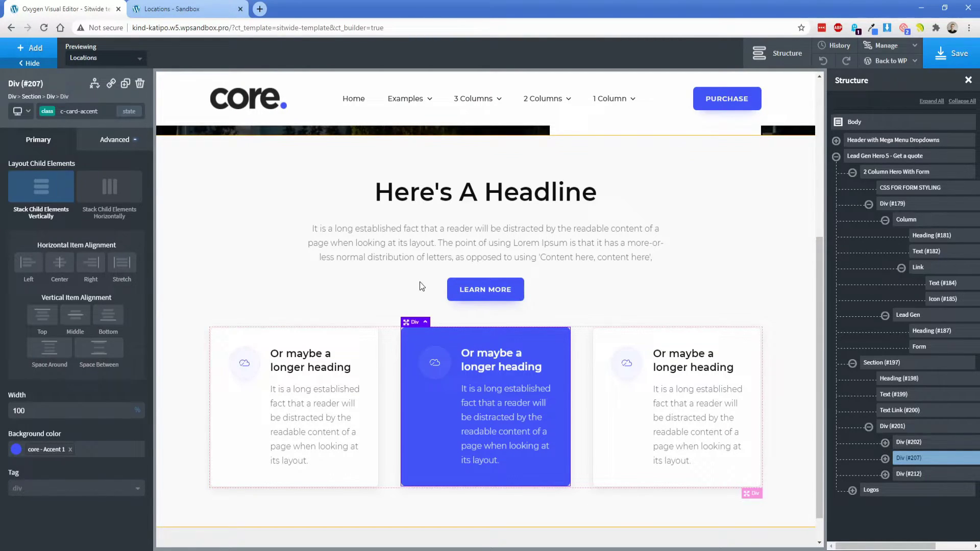
In the Core colour set, adjust Accent 1 with its colour picker until it reads #1797d3
{"action": "left_click", "coordinate": [878, 61]}
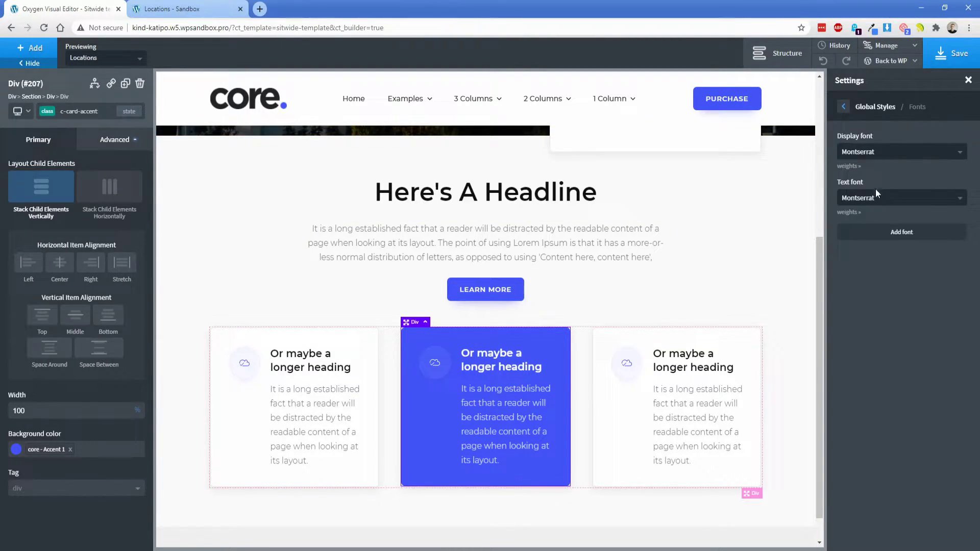
{"action": "left_click", "coordinate": [844, 111]}
{"action": "left_click", "coordinate": [849, 144]}
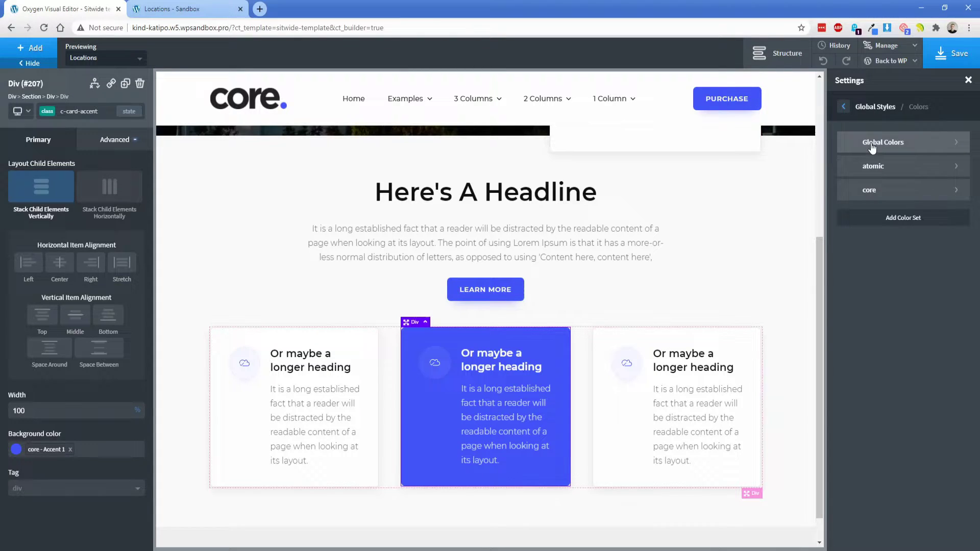
{"action": "left_click", "coordinate": [878, 194]}
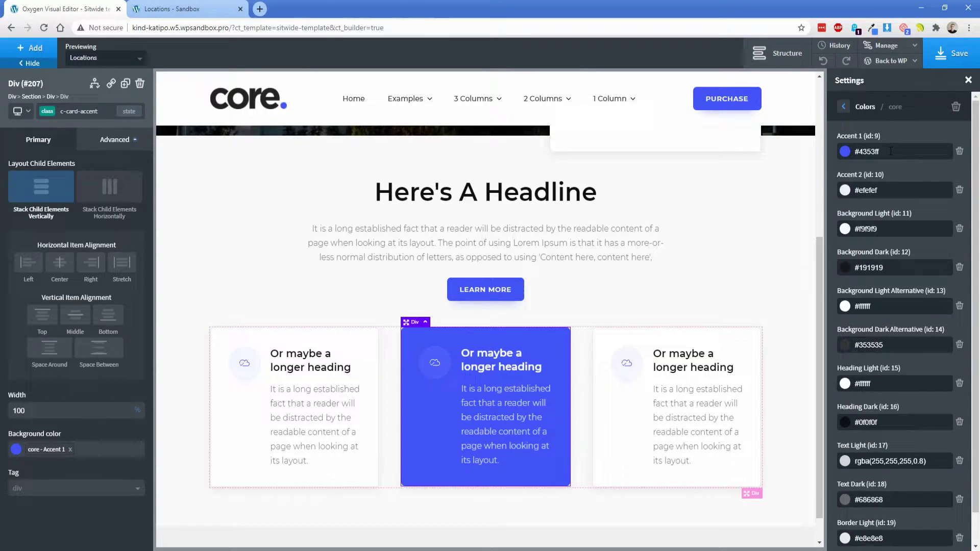
{"action": "left_click", "coordinate": [845, 152]}
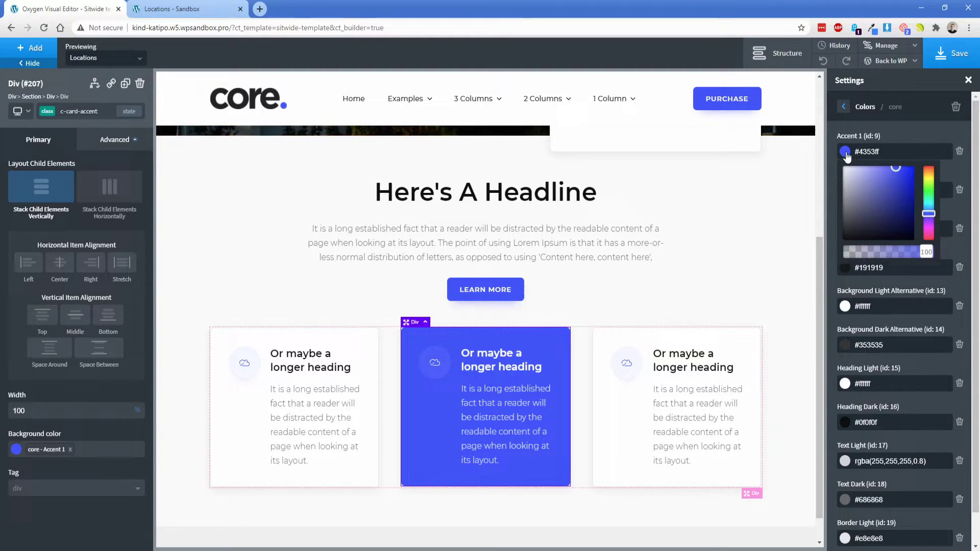
{"action": "left_click_drag", "start_coordinate": [882, 204], "coordinate": [894, 181]}
{"action": "mouse_move", "coordinate": [928, 214]}
{"action": "left_mouse_down"}
{"action": "mouse_move", "coordinate": [933, 173]}
{"action": "mouse_move", "coordinate": [933, 224]}
{"action": "mouse_move", "coordinate": [934, 207]}
{"action": "left_mouse_up"}
{"action": "left_click_drag", "start_coordinate": [894, 180], "coordinate": [906, 178]}
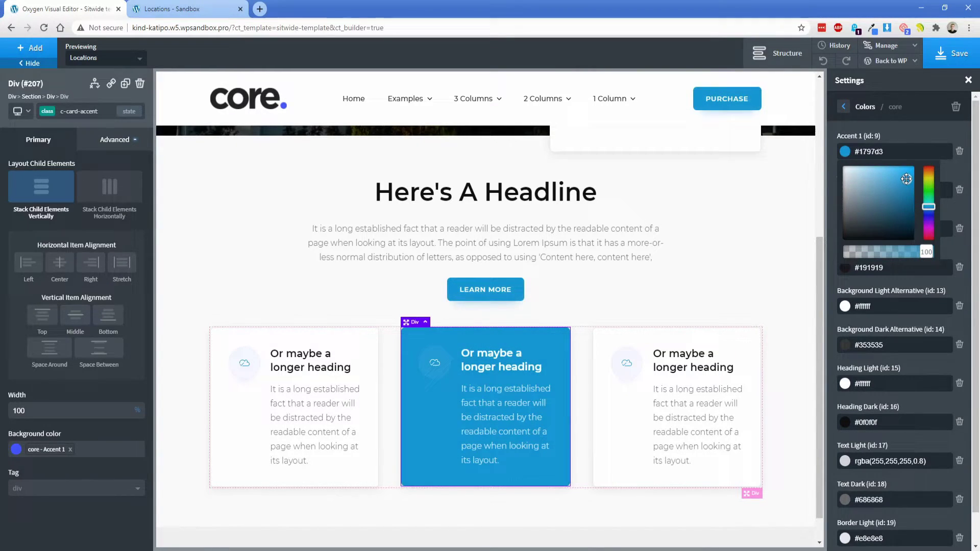
{"action": "left_click", "coordinate": [238, 263]}
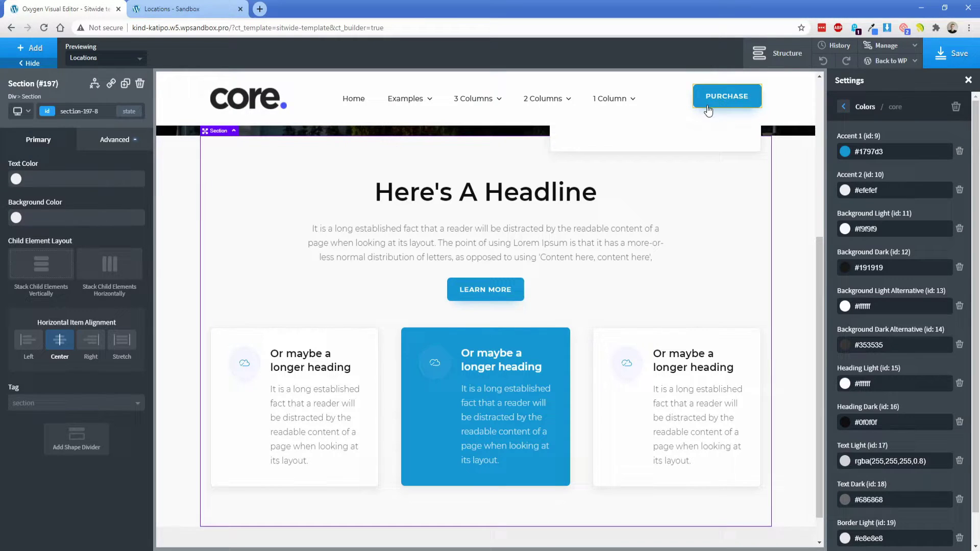
Delete the headline-and-cards section, the house hero section and the Lead Gen Hero 5 block
{"action": "scroll", "coordinate": [431, 162], "scroll_direction": "down", "scroll_amount": 1}
{"action": "scroll", "coordinate": [229, 282], "scroll_direction": "up", "scroll_amount": 3}
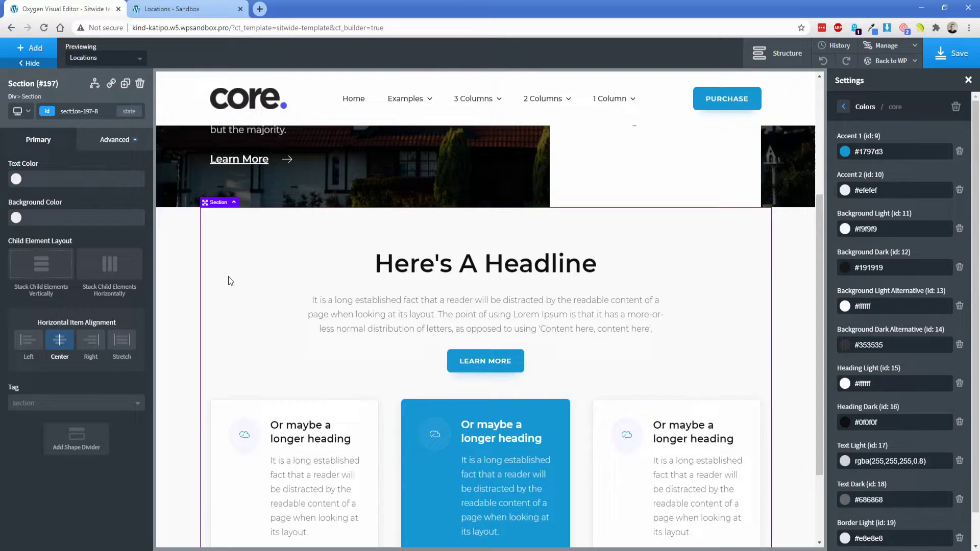
{"action": "left_click", "coordinate": [140, 85]}
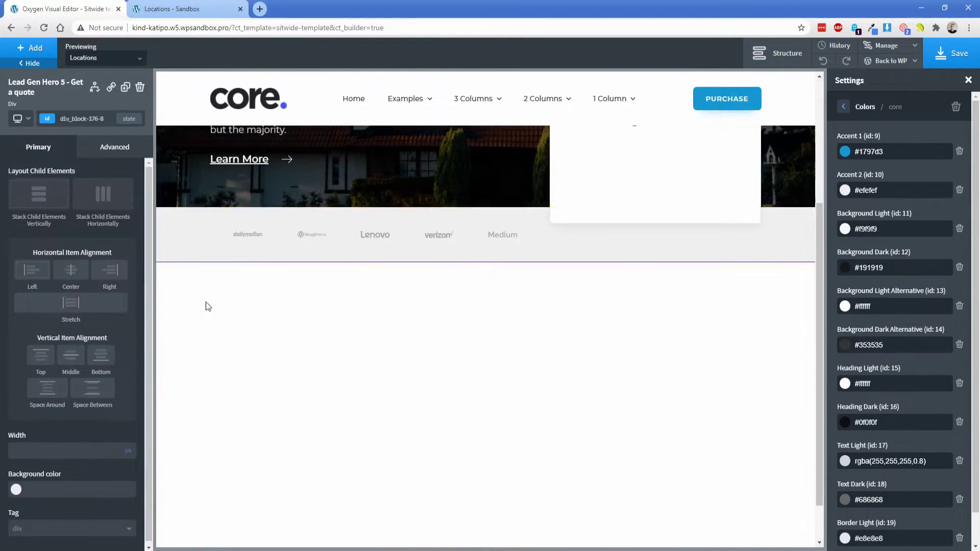
{"action": "left_click", "coordinate": [191, 242]}
{"action": "left_click", "coordinate": [140, 88]}
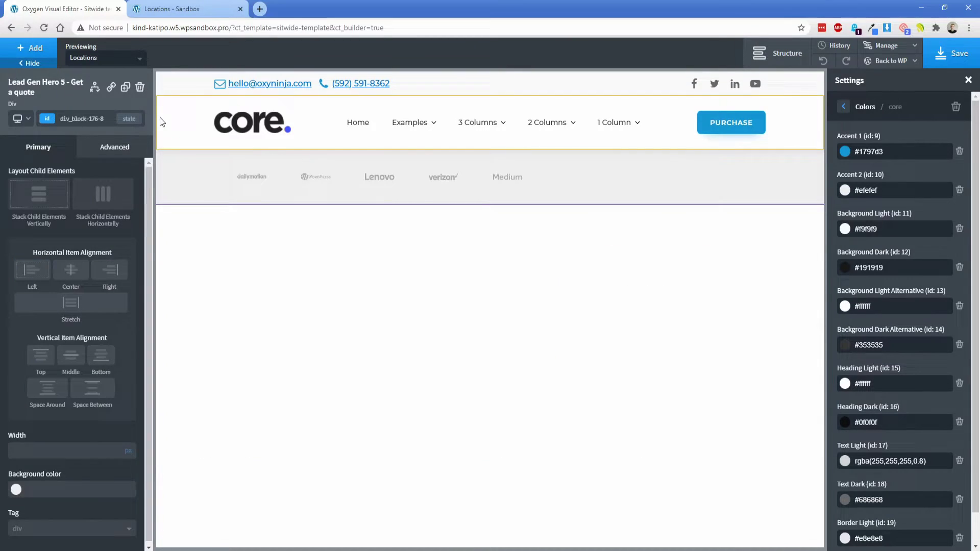
{"action": "left_click", "coordinate": [777, 53]}
{"action": "left_click", "coordinate": [860, 125]}
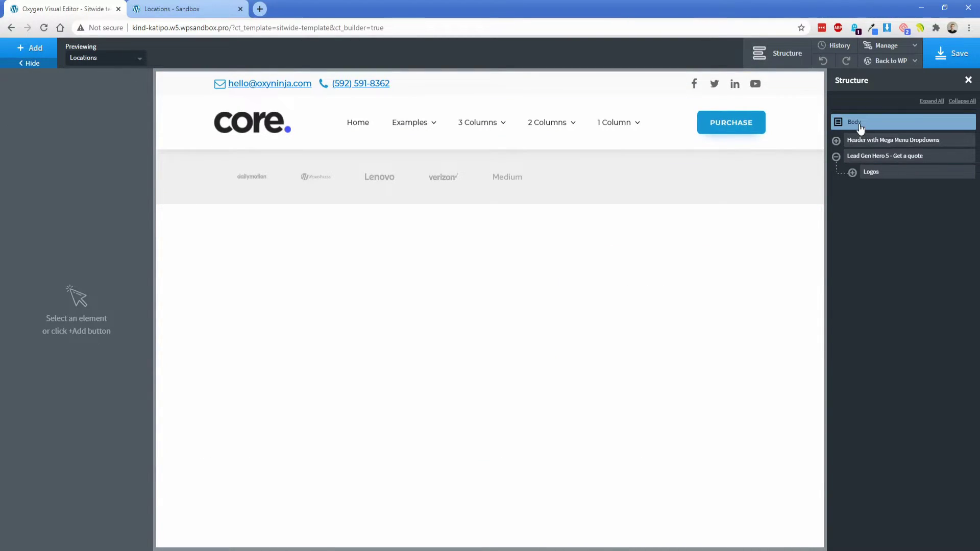
{"action": "left_click", "coordinate": [868, 160]}
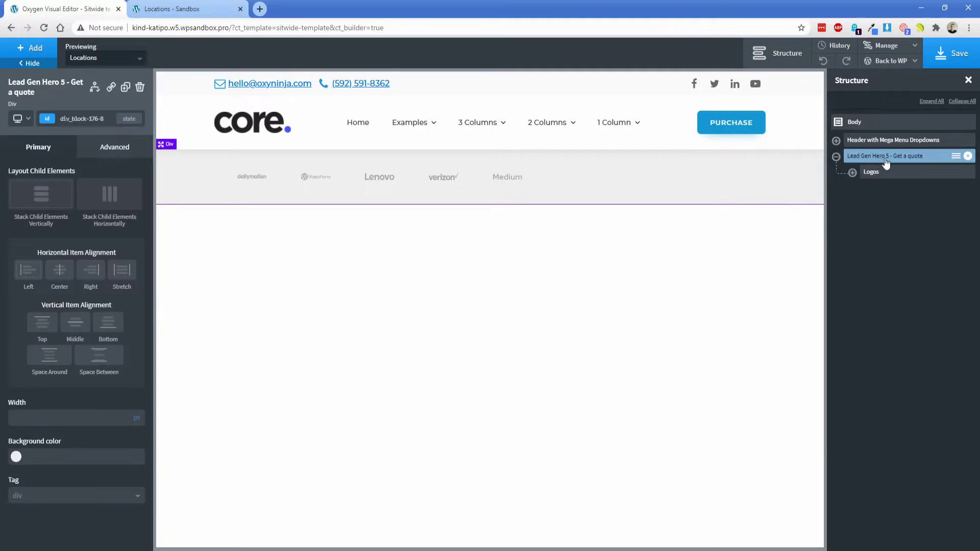
{"action": "left_click", "coordinate": [969, 156]}
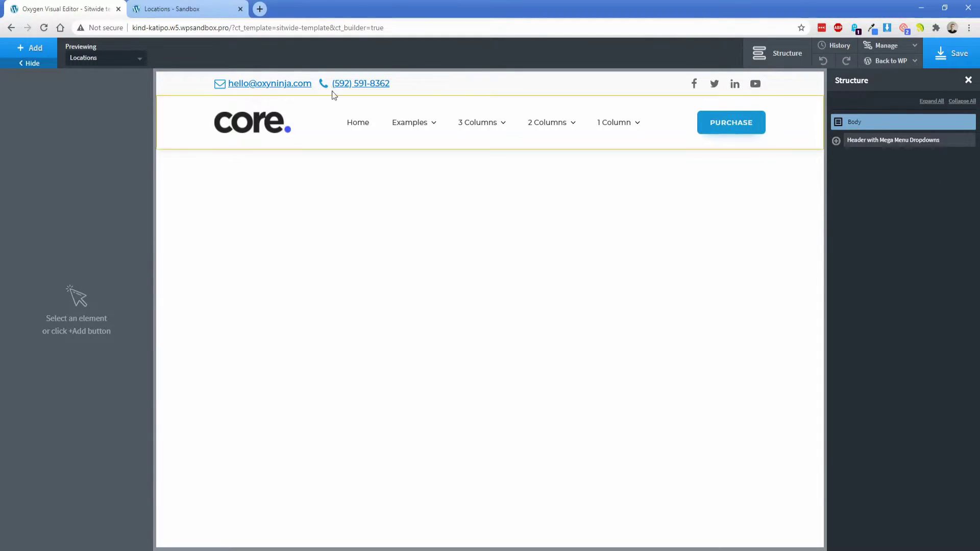
Add a Basics Inner Content element and set its minimum height to 85 vh
{"action": "left_click", "coordinate": [30, 48]}
{"action": "left_click", "coordinate": [16, 106]}
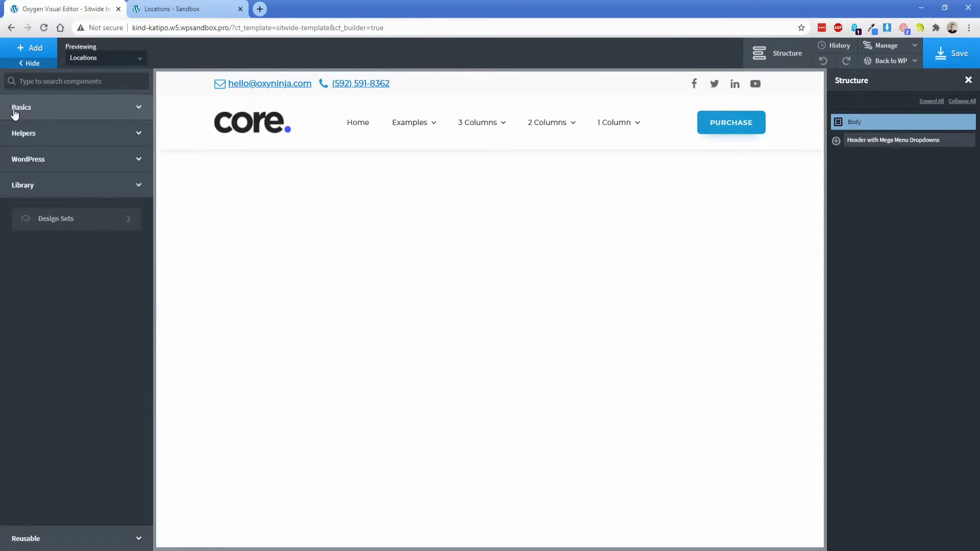
{"action": "left_click", "coordinate": [15, 108]}
{"action": "scroll", "coordinate": [82, 311], "scroll_direction": "down", "scroll_amount": 5}
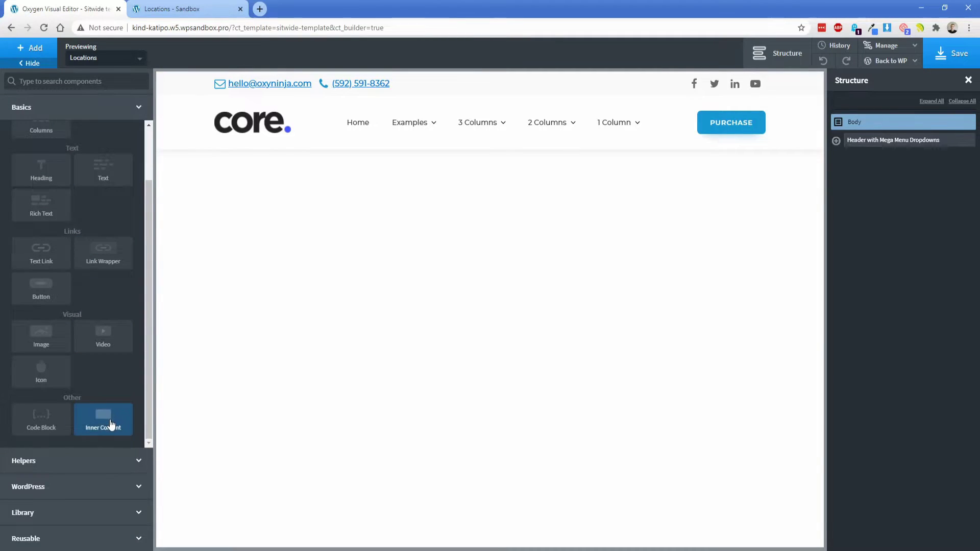
{"action": "left_click", "coordinate": [107, 416]}
{"action": "left_click", "coordinate": [71, 173]}
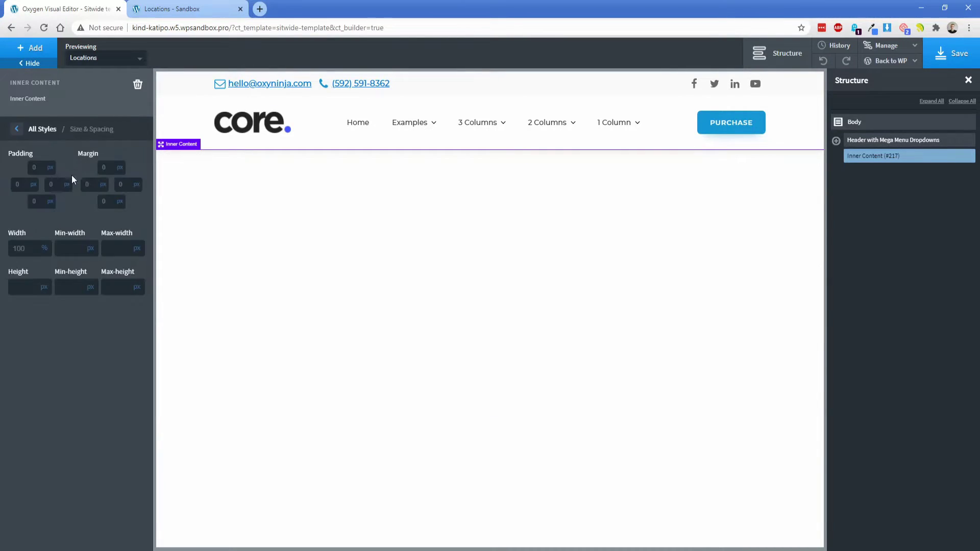
{"action": "left_click", "coordinate": [90, 287]}
{"action": "left_click", "coordinate": [97, 314]}
{"action": "type", "text": "85"}
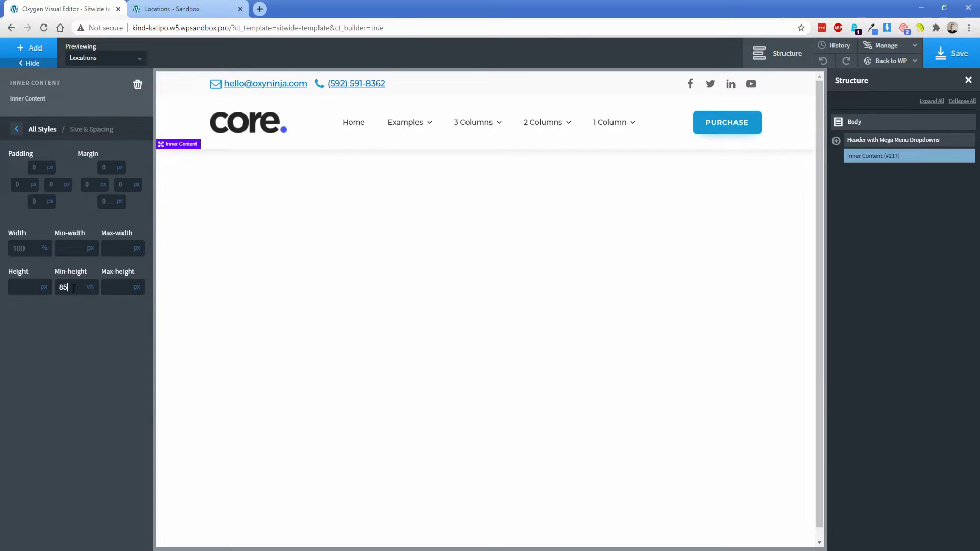
{"action": "left_click", "coordinate": [847, 122]}
Insert the second light Core footer with Products, Features, Support and Company columns from the library
{"action": "left_click", "coordinate": [36, 54]}
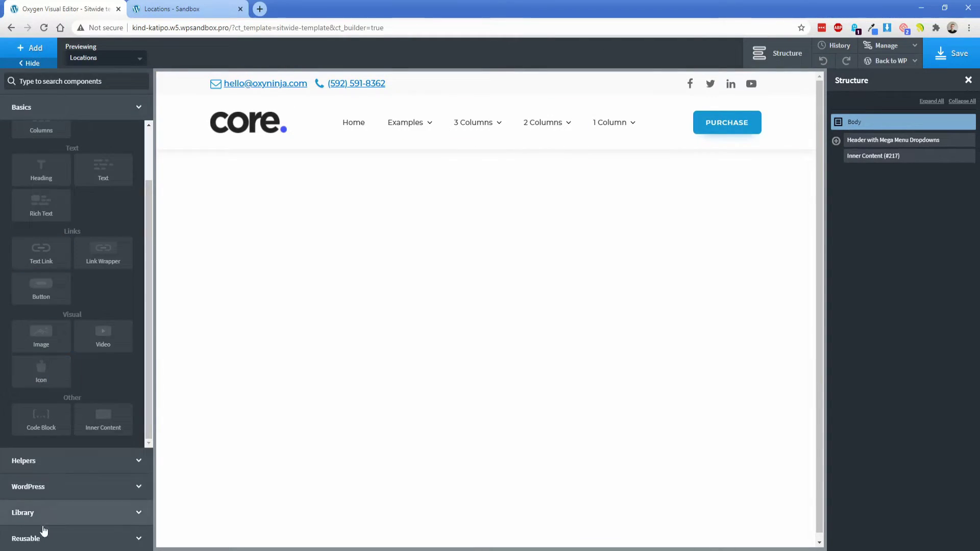
{"action": "left_click", "coordinate": [36, 513]}
{"action": "left_click", "coordinate": [76, 225]}
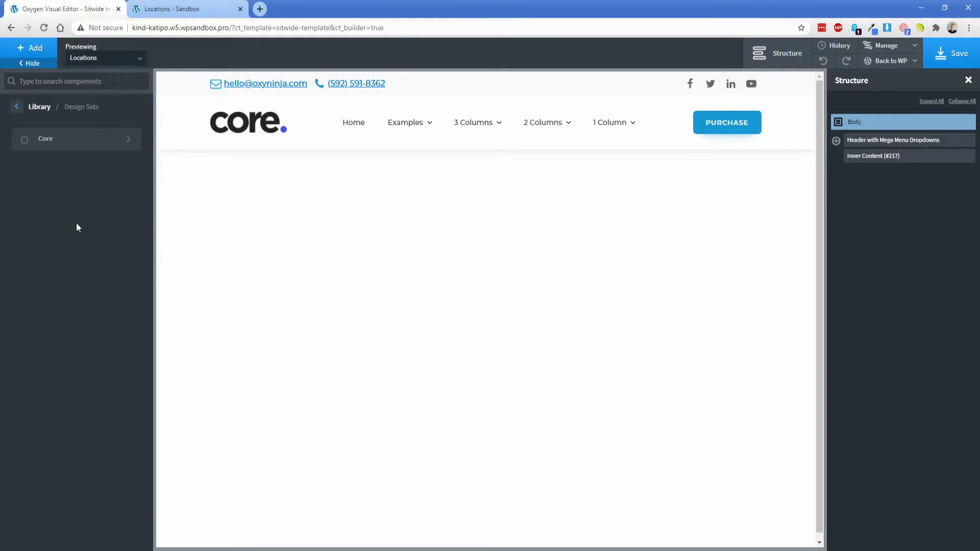
{"action": "left_click", "coordinate": [62, 146]}
{"action": "left_click", "coordinate": [61, 199]}
{"action": "mouse_move", "coordinate": [62, 199]}
{"action": "mouse_move", "coordinate": [59, 252]}
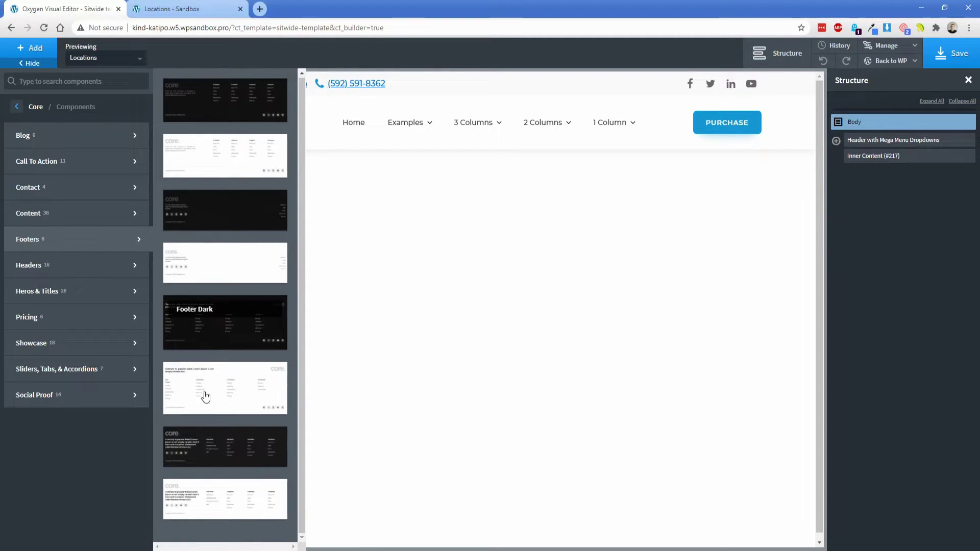
{"action": "left_click", "coordinate": [232, 158]}
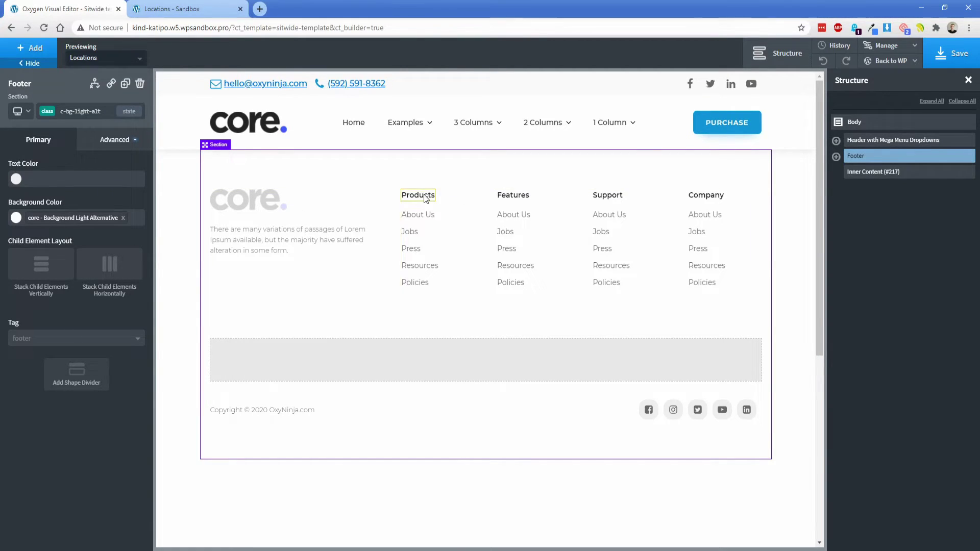
Inspect the footer About Us link's classes, then save the Sitwide template
{"action": "left_click", "coordinate": [417, 214]}
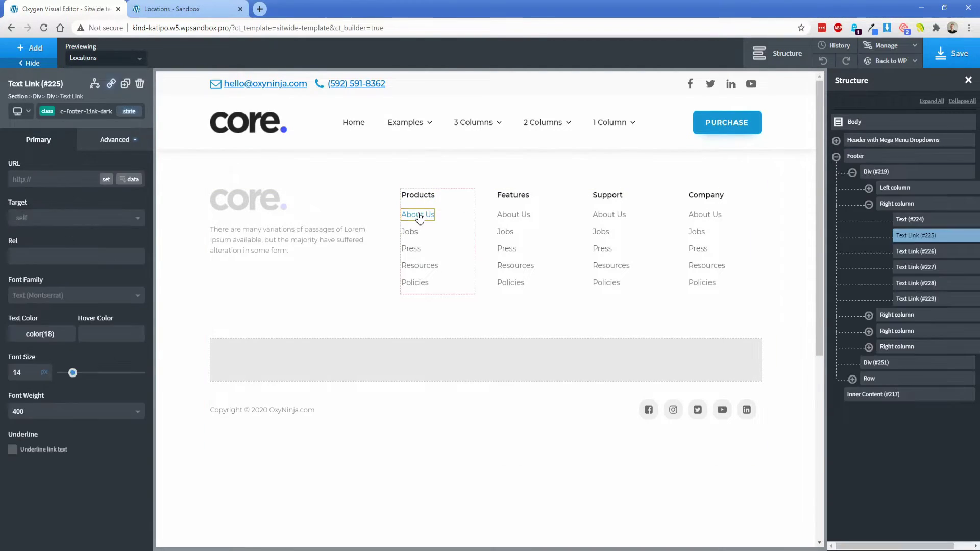
{"action": "left_click", "coordinate": [49, 111]}
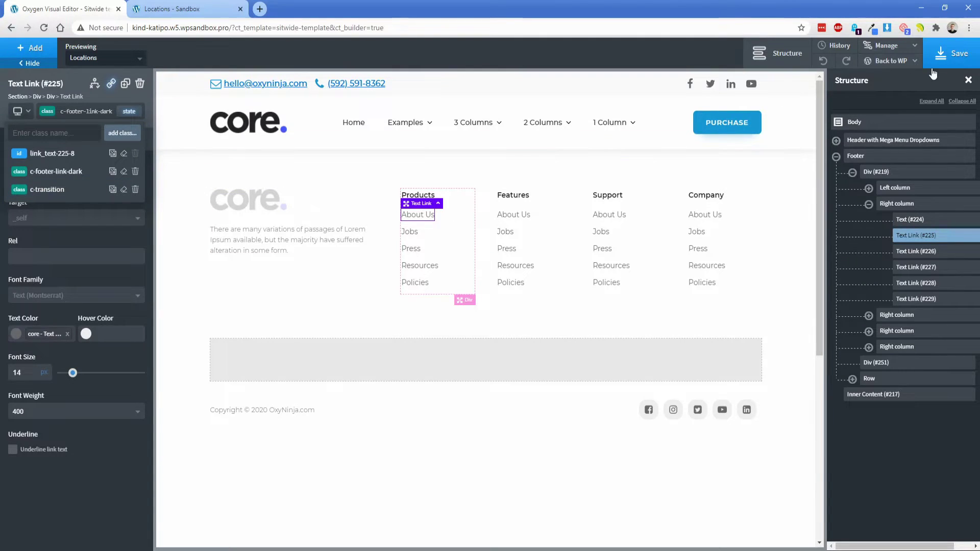
{"action": "left_click", "coordinate": [944, 58]}
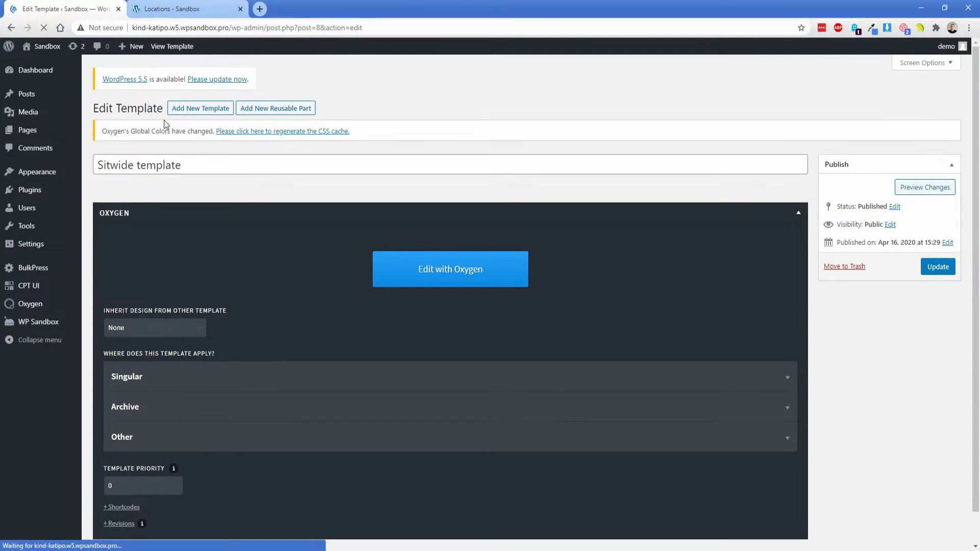
Deactivate and delete the Core by OxyNinja - Import plugin, then return to the Pages list
{"action": "left_click", "coordinate": [40, 130]}
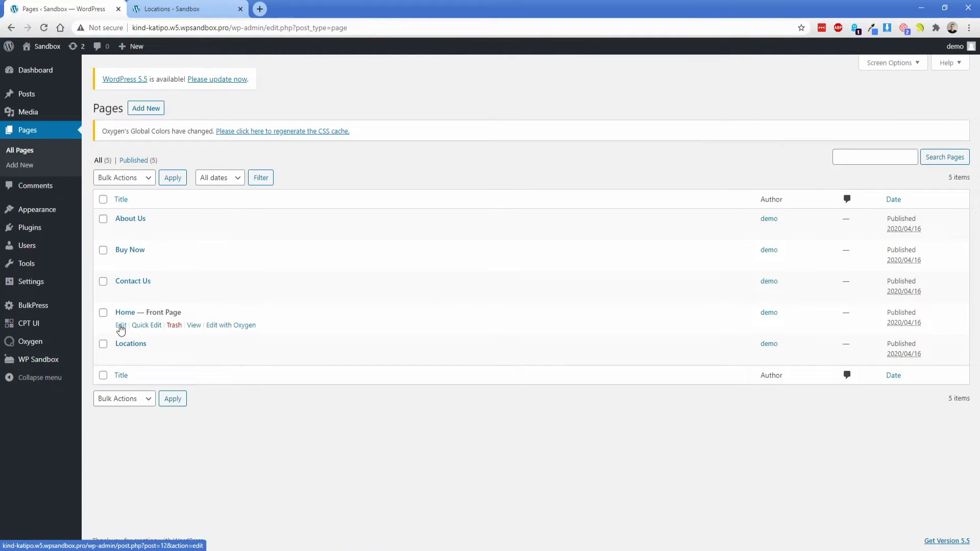
{"action": "left_click", "coordinate": [231, 327]}
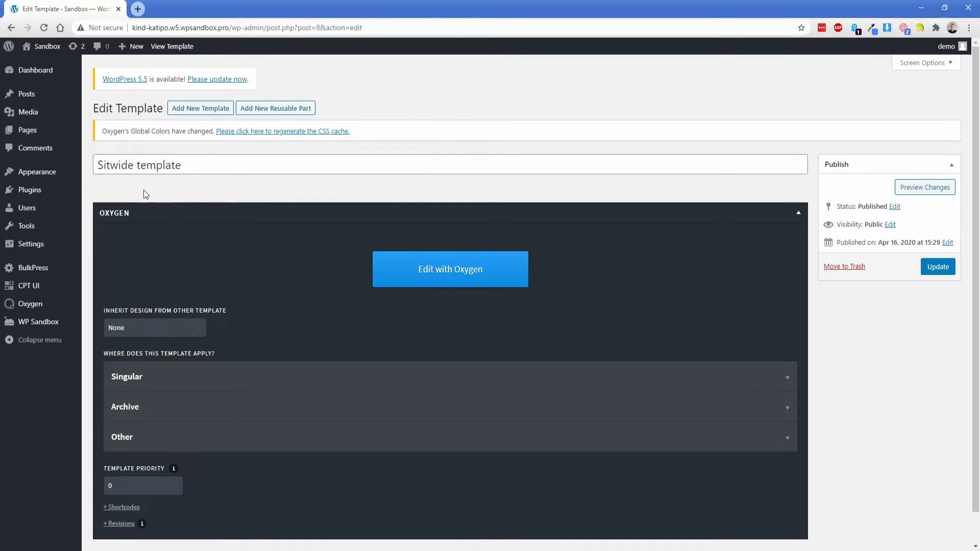
{"action": "left_click", "coordinate": [45, 193]}
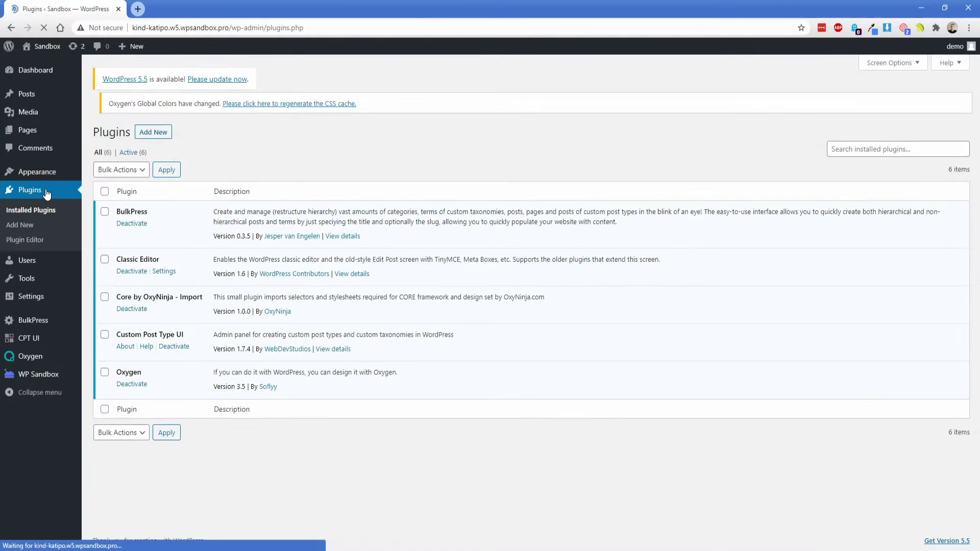
{"action": "left_click", "coordinate": [140, 318]}
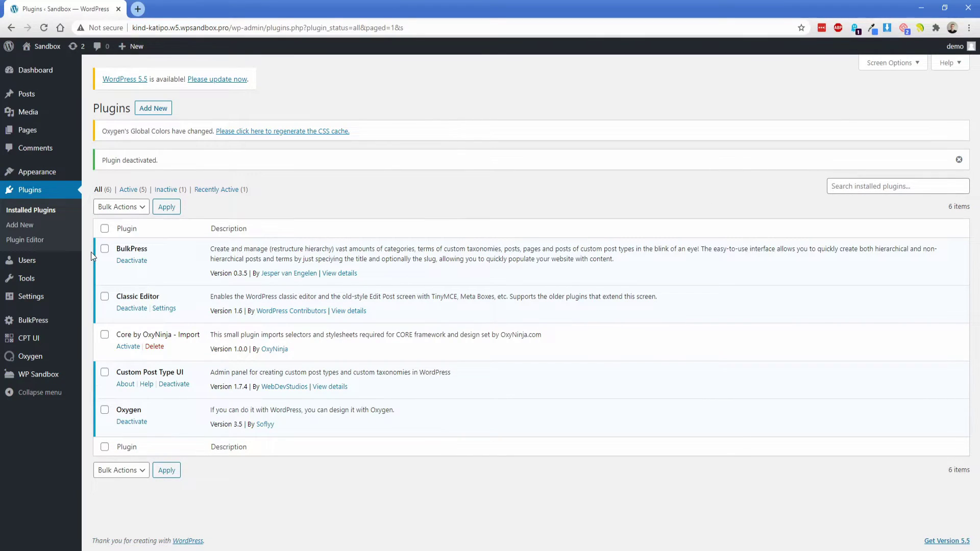
{"action": "left_click", "coordinate": [154, 347]}
{"action": "key", "text": "Return"}
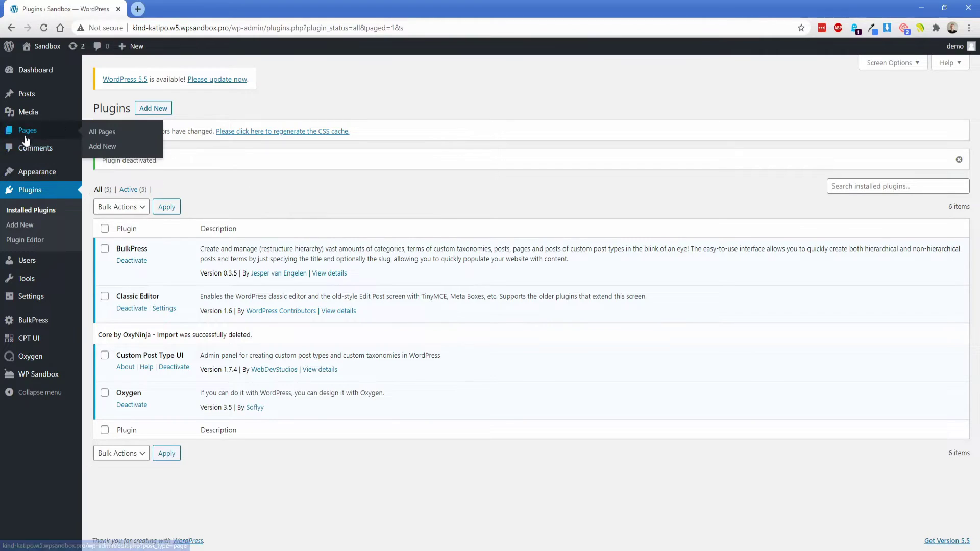
{"action": "left_click", "coordinate": [29, 131]}
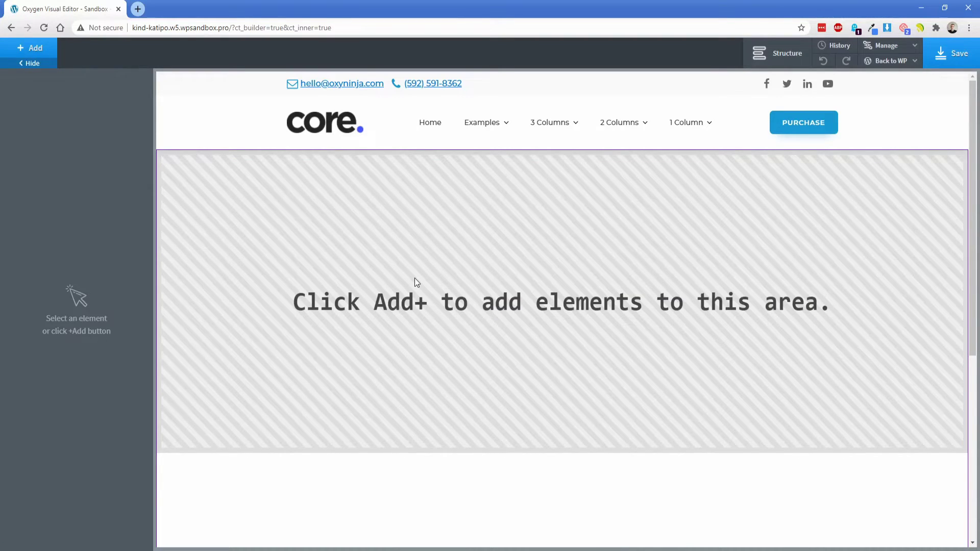
Insert the Core house-purchase hero section with its quote box from the component library
{"action": "left_click", "coordinate": [32, 48]}
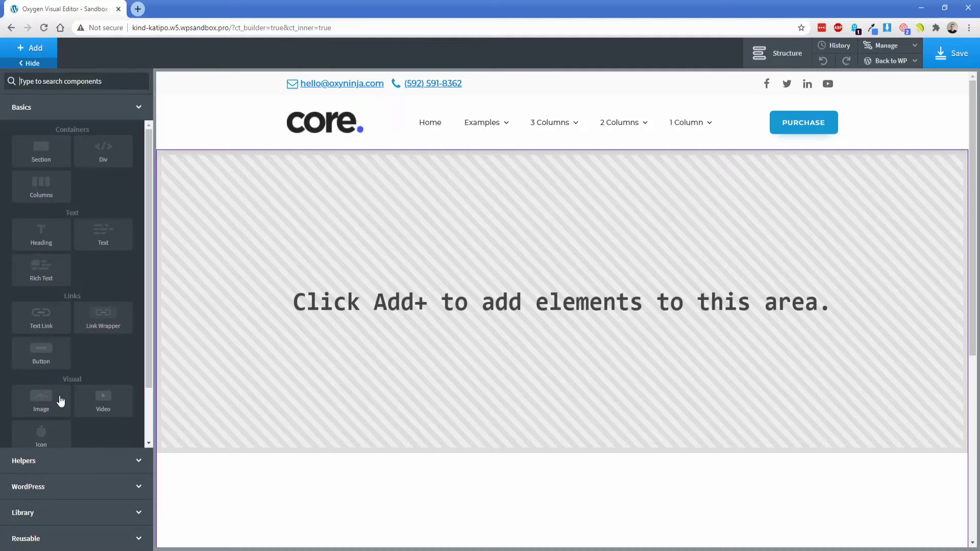
{"action": "left_click", "coordinate": [46, 510]}
{"action": "left_click", "coordinate": [49, 224]}
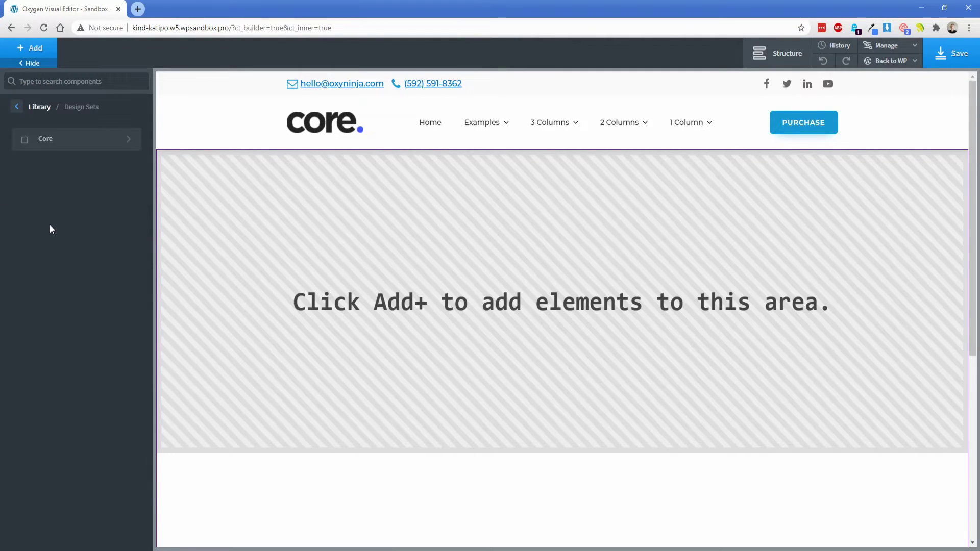
{"action": "left_click", "coordinate": [62, 147]}
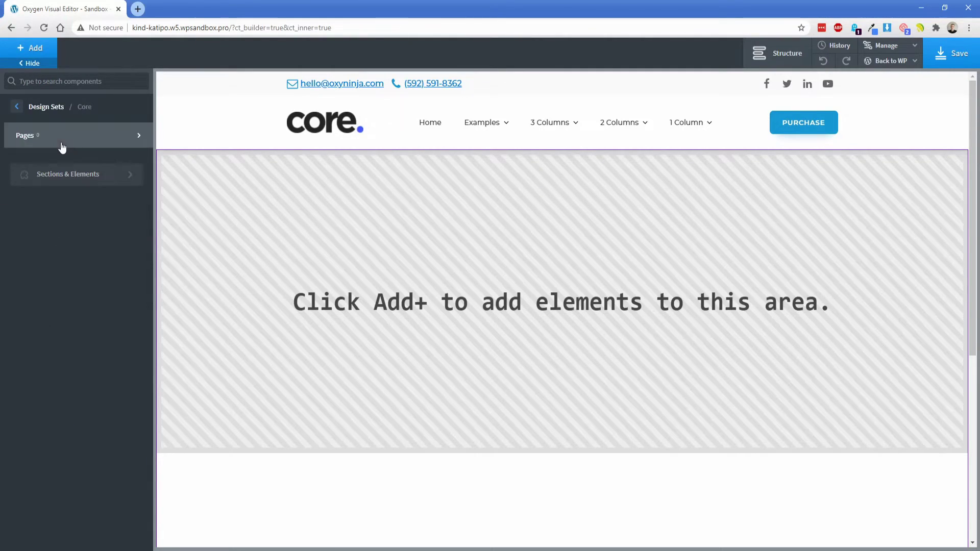
{"action": "left_click", "coordinate": [61, 171]}
{"action": "mouse_move", "coordinate": [59, 301]}
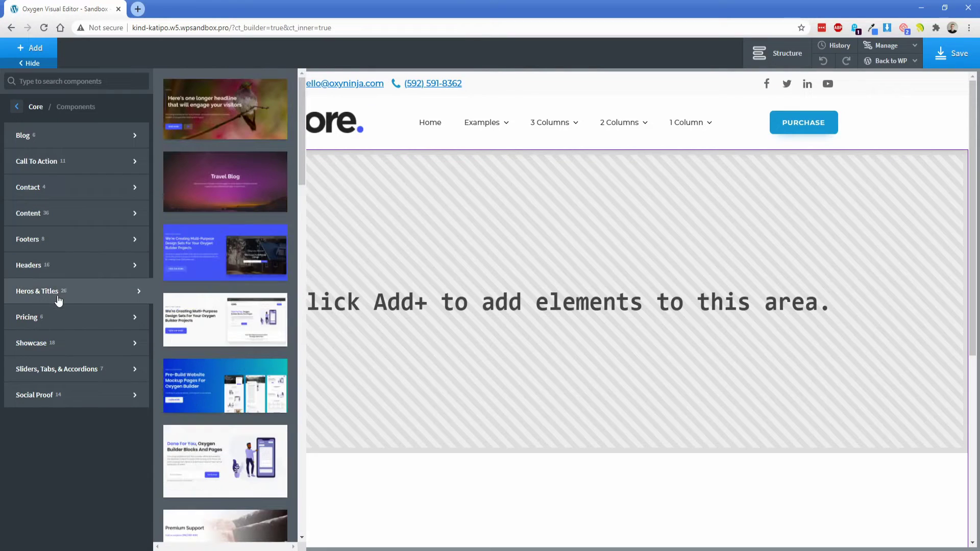
{"action": "scroll", "coordinate": [216, 342], "scroll_direction": "down", "scroll_amount": 5}
{"action": "left_click", "coordinate": [213, 327]}
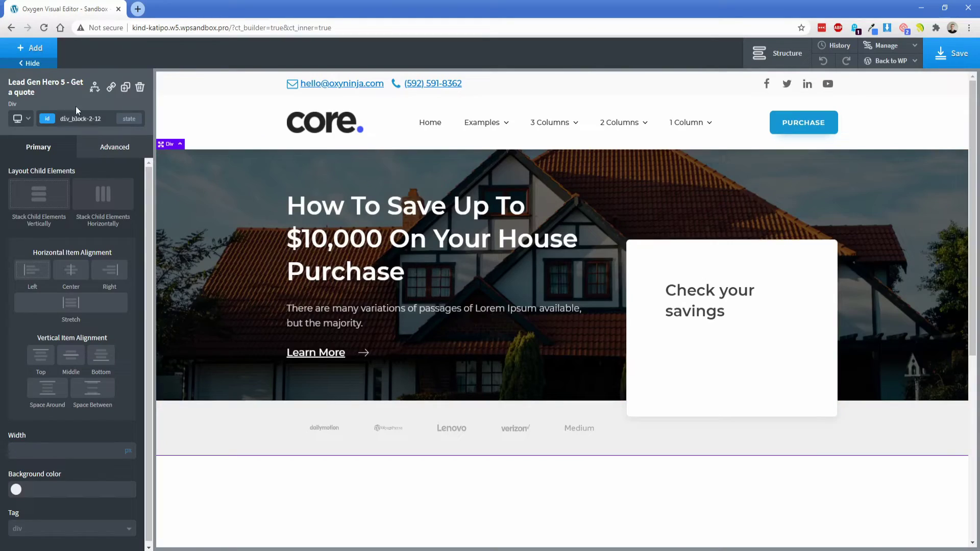
Add the 'Here's A Headline' three-card section below the hero
{"action": "left_click", "coordinate": [21, 48]}
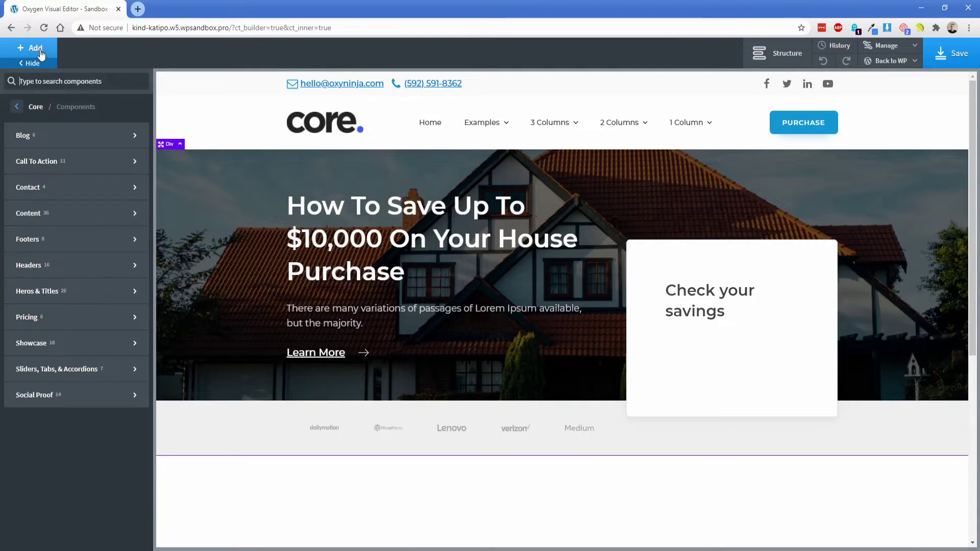
{"action": "mouse_move", "coordinate": [48, 213]}
{"action": "scroll", "coordinate": [228, 328], "scroll_direction": "down", "scroll_amount": 4}
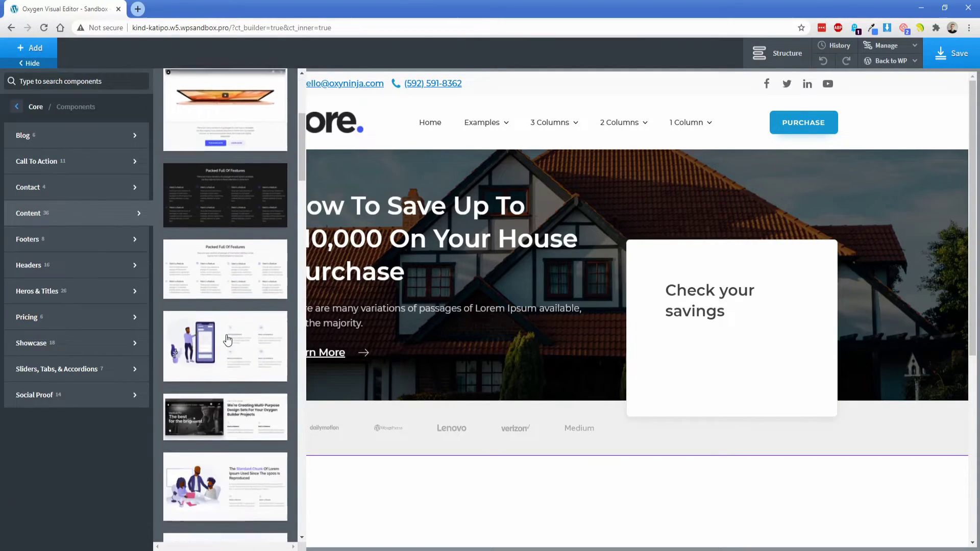
{"action": "scroll", "coordinate": [228, 334], "scroll_direction": "up", "scroll_amount": 4}
{"action": "left_click", "coordinate": [237, 206]}
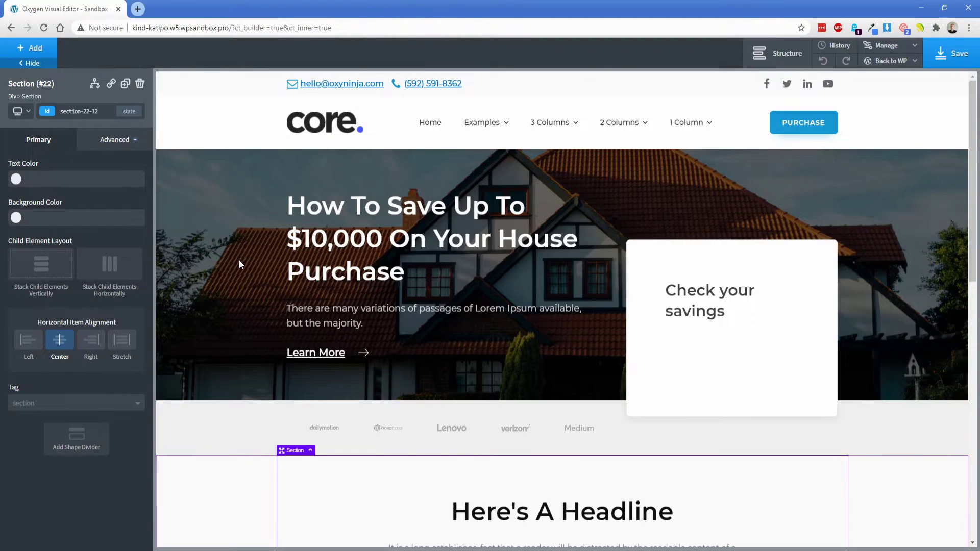
{"action": "scroll", "coordinate": [240, 263], "scroll_direction": "down", "scroll_amount": 5}
Add the 'Packed Full Of Features' columns section below the cards
{"action": "left_click", "coordinate": [36, 49]}
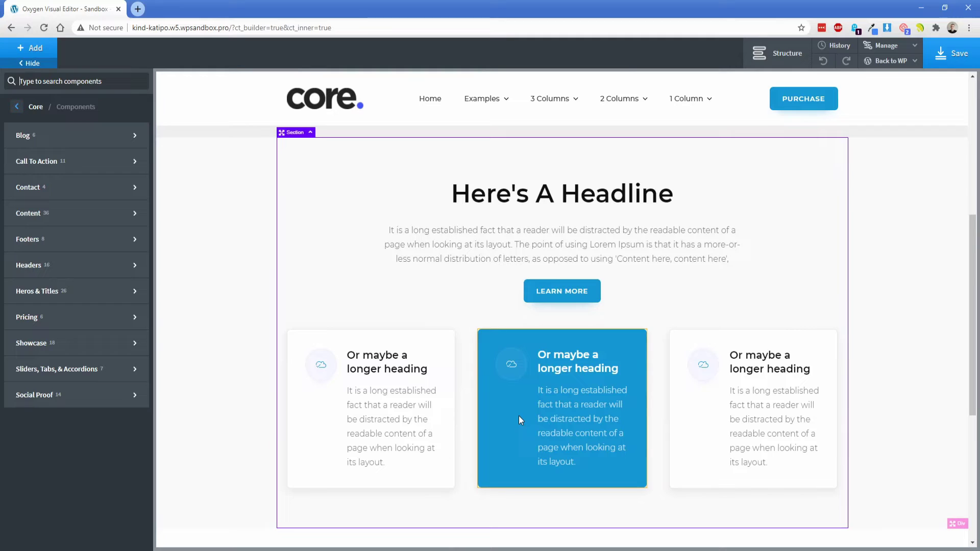
{"action": "mouse_move", "coordinate": [84, 214]}
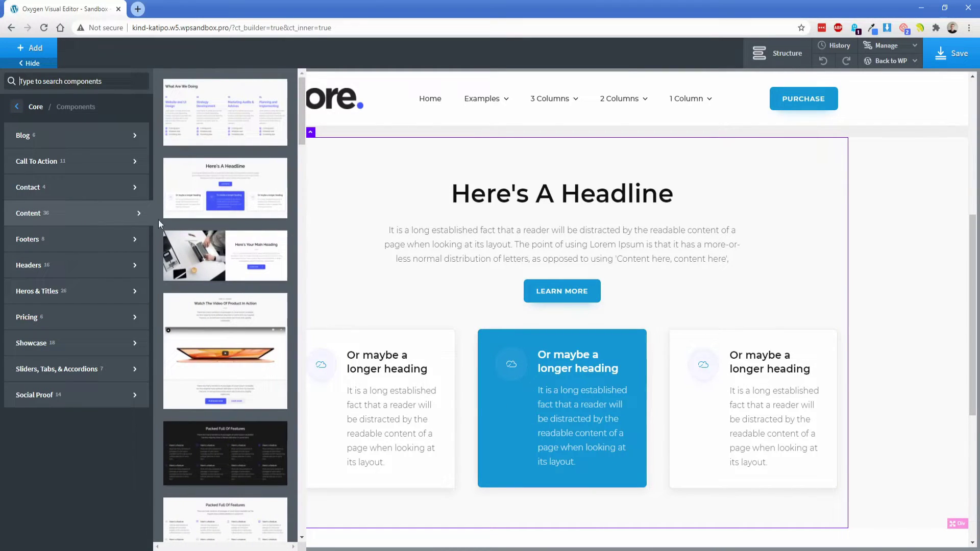
{"action": "scroll", "coordinate": [246, 354], "scroll_direction": "down", "scroll_amount": 5}
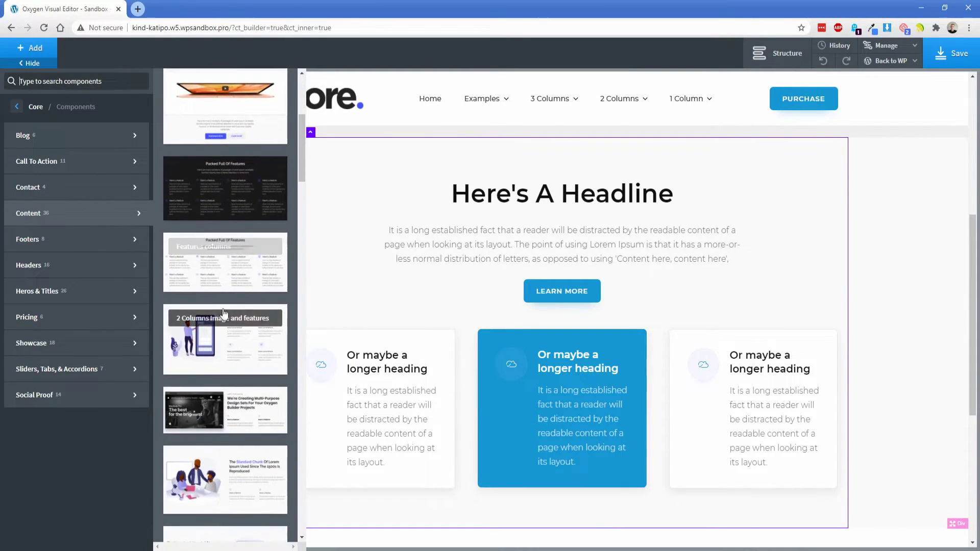
{"action": "left_click", "coordinate": [222, 276]}
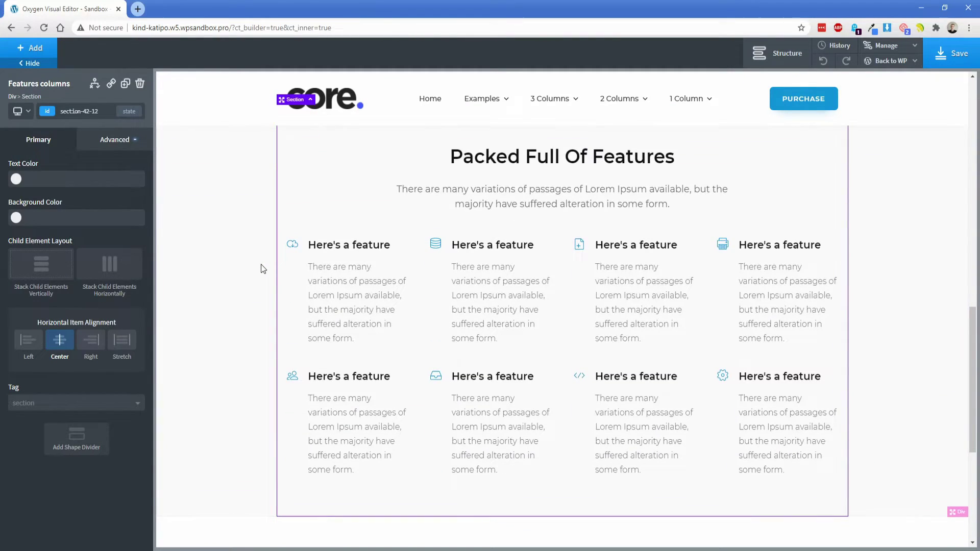
{"action": "scroll", "coordinate": [263, 269], "scroll_direction": "down", "scroll_amount": 1}
{"action": "scroll", "coordinate": [345, 290], "scroll_direction": "up", "scroll_amount": 3}
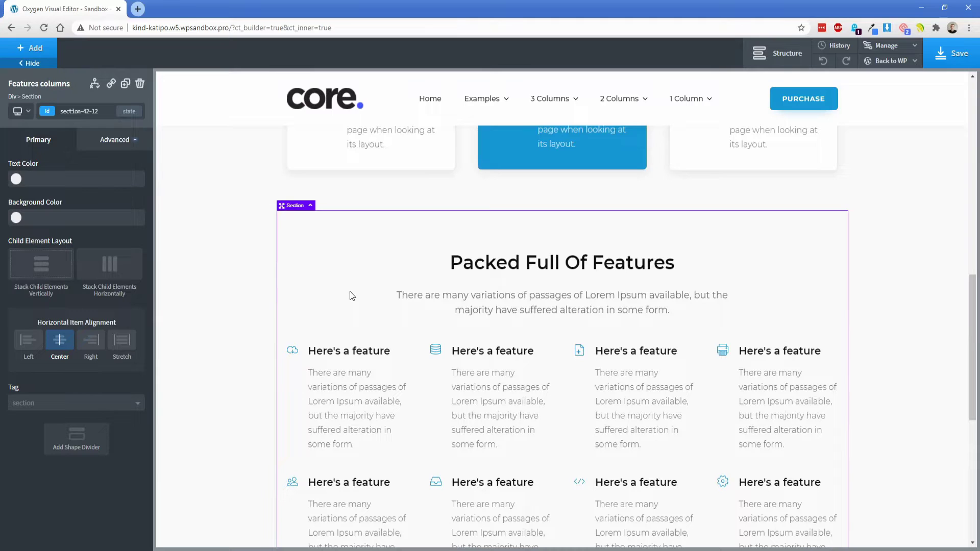
Insert the Gallery Section With CTA ('Download Thousands Of Stock Photos') below the features grid
{"action": "left_click", "coordinate": [36, 48]}
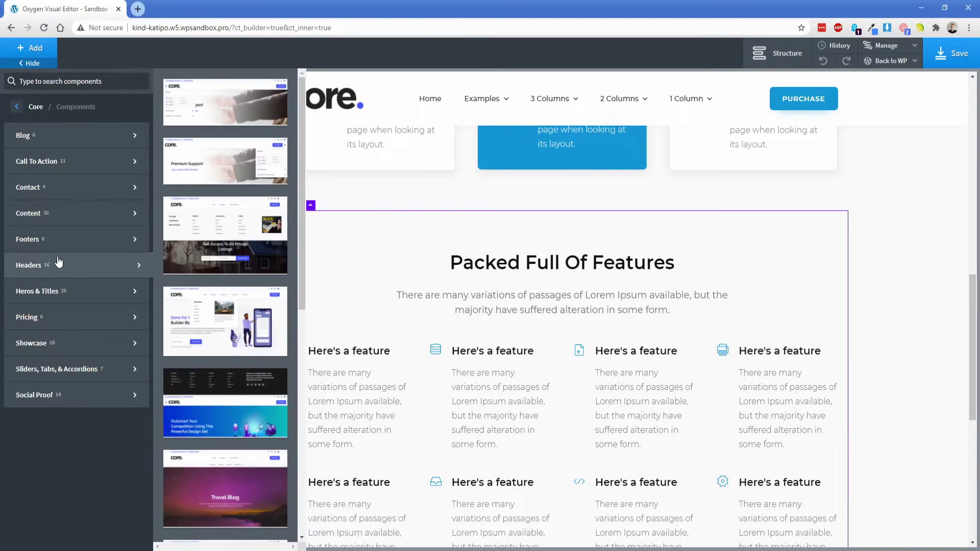
{"action": "mouse_move", "coordinate": [59, 214]}
{"action": "scroll", "coordinate": [211, 282], "scroll_direction": "down", "scroll_amount": 8}
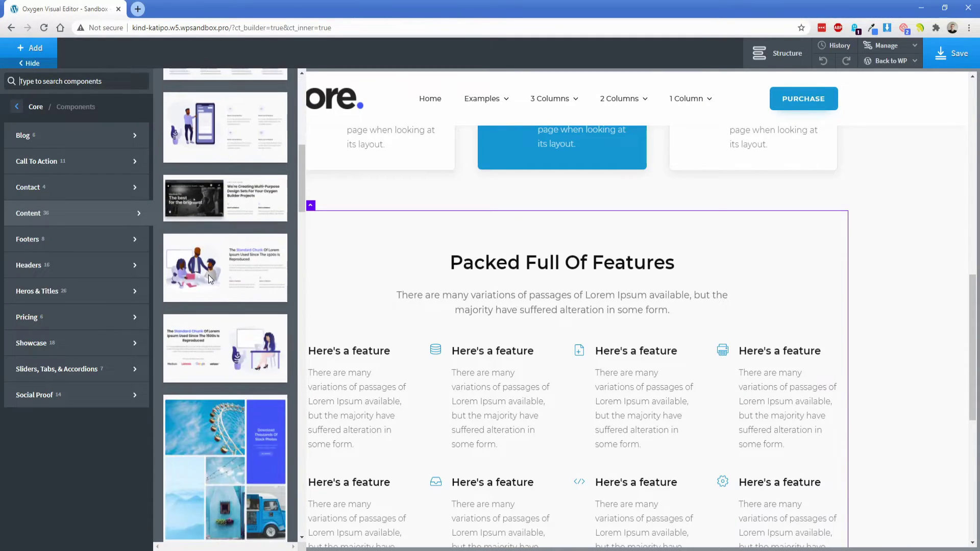
{"action": "left_click", "coordinate": [229, 352]}
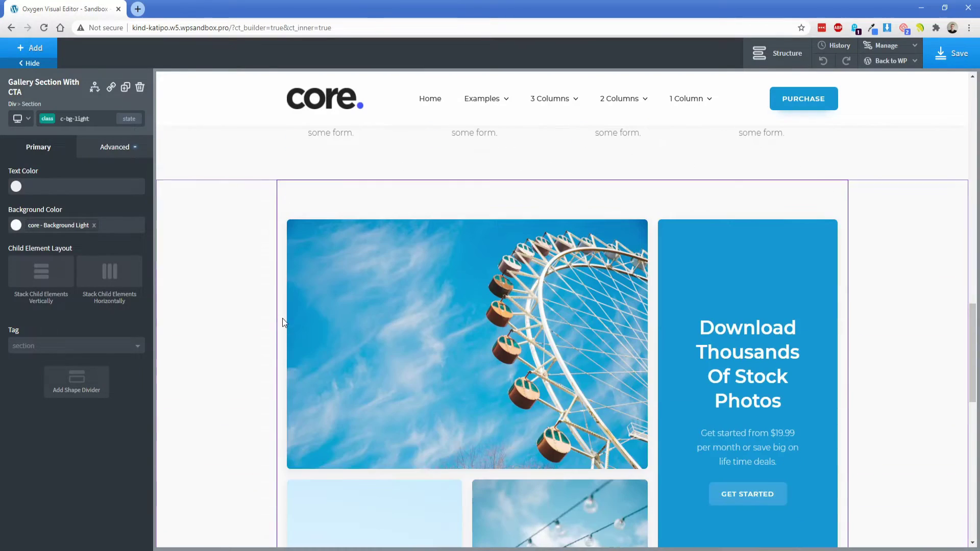
Select the gallery's Grid gallery container in the Structure tree
{"action": "left_click", "coordinate": [424, 296]}
{"action": "left_click", "coordinate": [777, 54]}
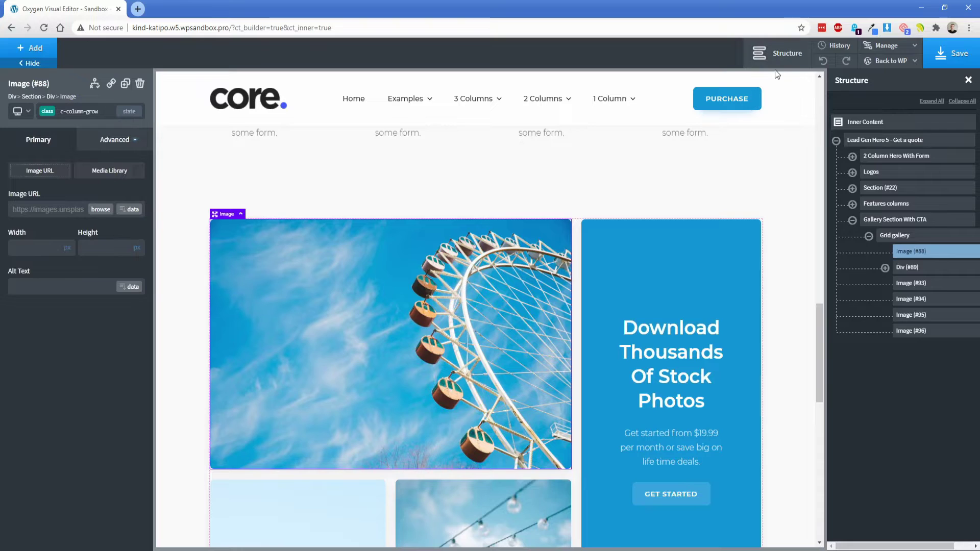
{"action": "left_click", "coordinate": [888, 237]}
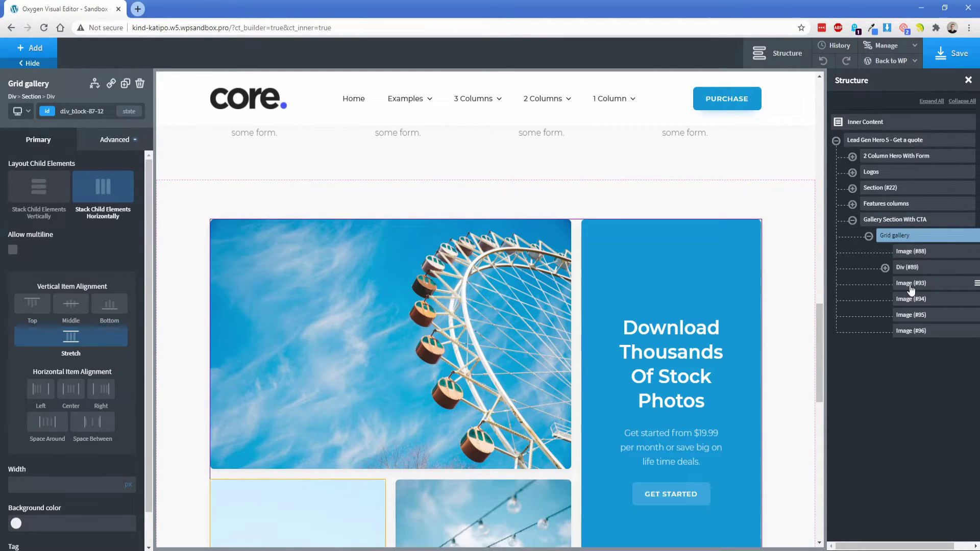
Inspect the Core-CSSGrid stylesheet's grid column rules under Uncategorized, then reselect the grid gallery
{"action": "left_click", "coordinate": [883, 45]}
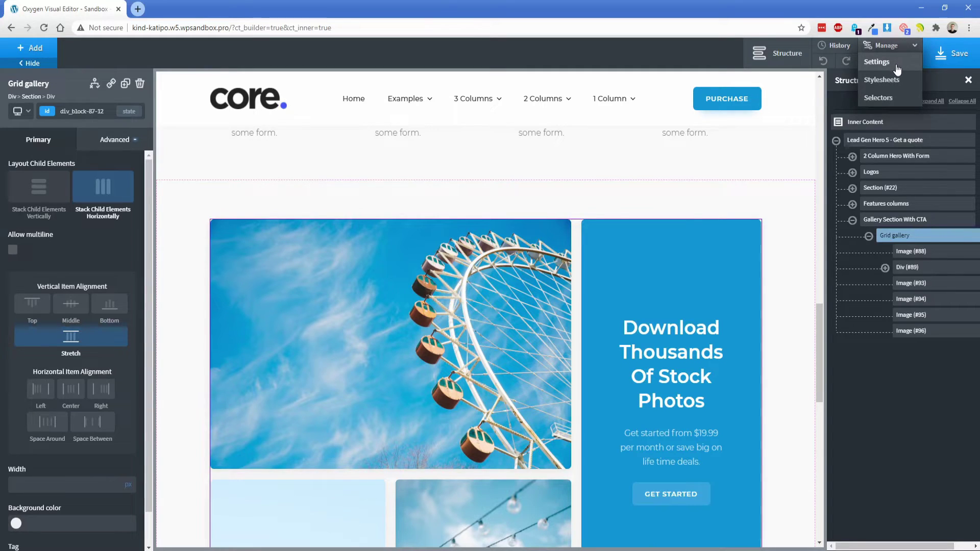
{"action": "left_click", "coordinate": [882, 80]}
{"action": "left_click", "coordinate": [836, 147]}
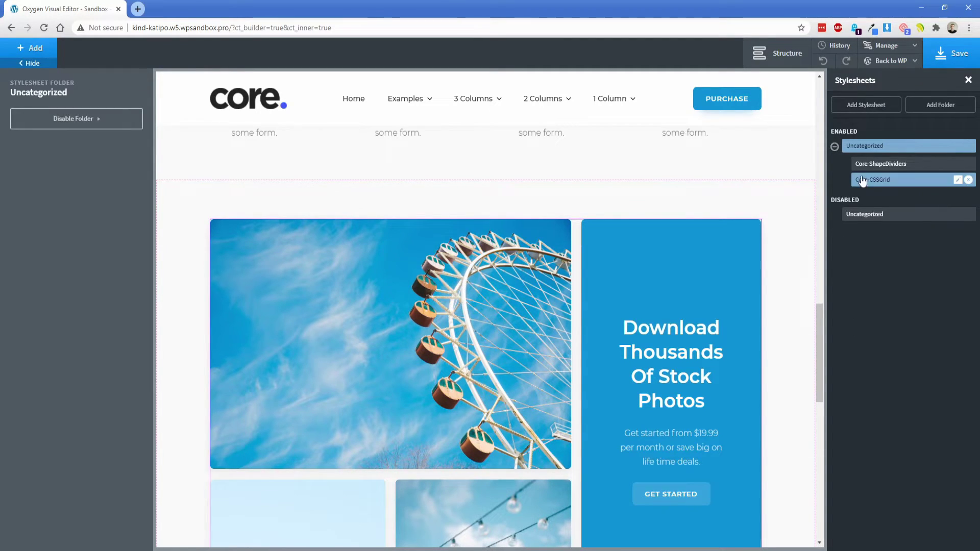
{"action": "left_click", "coordinate": [866, 181]}
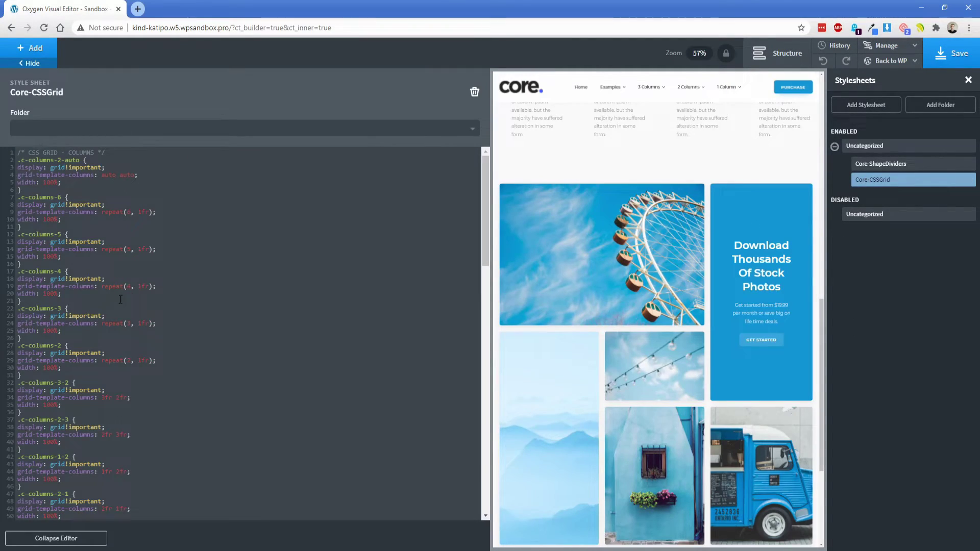
{"action": "scroll", "coordinate": [121, 300], "scroll_direction": "down", "scroll_amount": 3}
{"action": "scroll", "coordinate": [151, 307], "scroll_direction": "up", "scroll_amount": 3}
{"action": "left_click", "coordinate": [600, 329]}
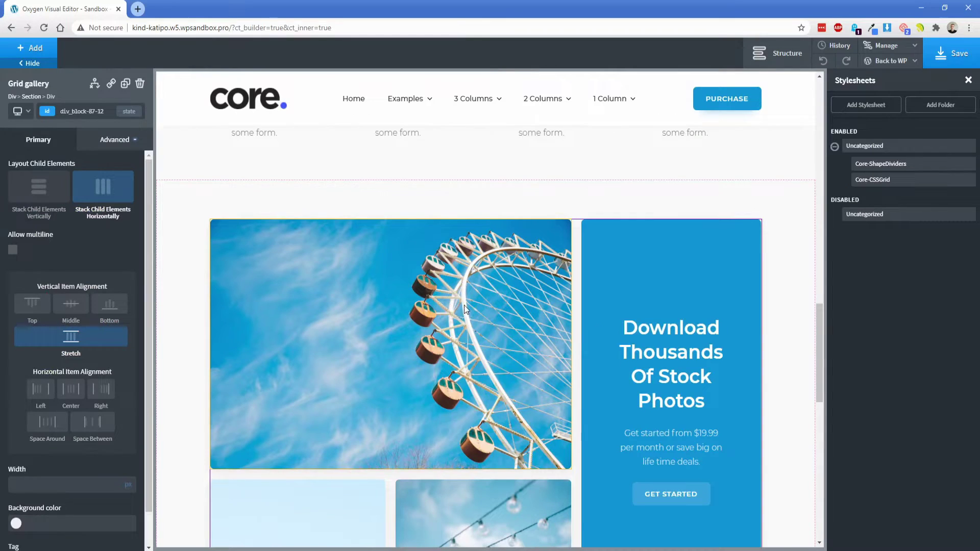
{"action": "scroll", "coordinate": [464, 305], "scroll_direction": "down", "scroll_amount": 7}
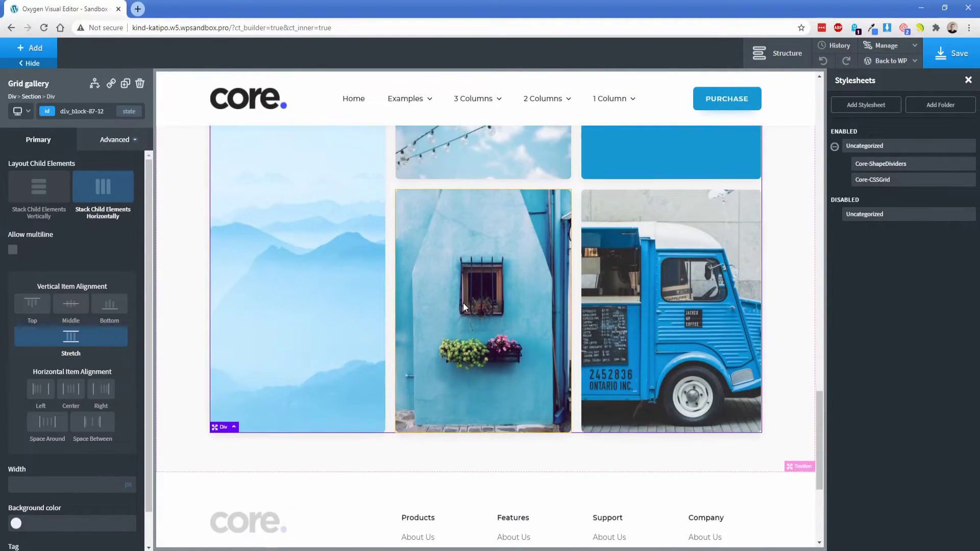
{"action": "scroll", "coordinate": [463, 302], "scroll_direction": "up", "scroll_amount": 8}
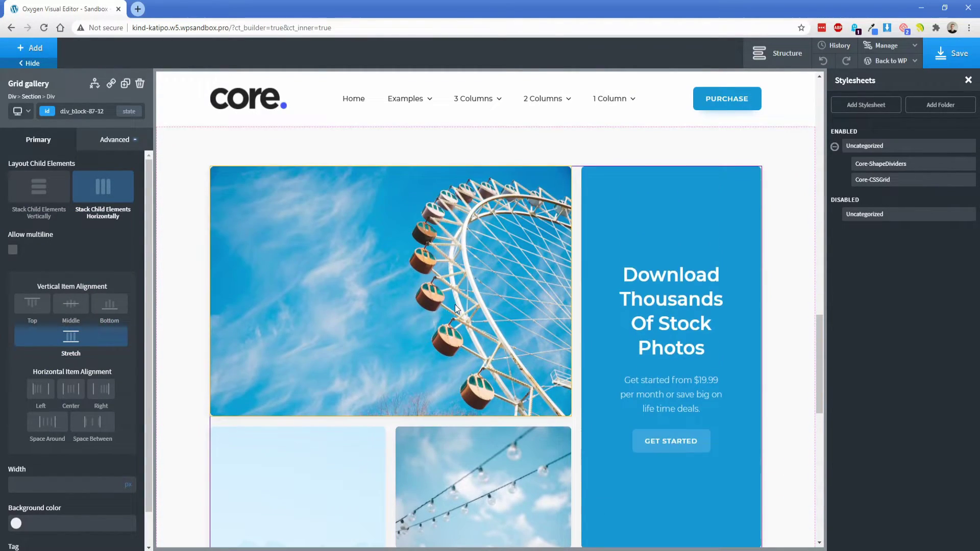
Swap the gallery's large ferris-wheel image for the carrots photo from the Media Library
{"action": "left_click", "coordinate": [458, 308]}
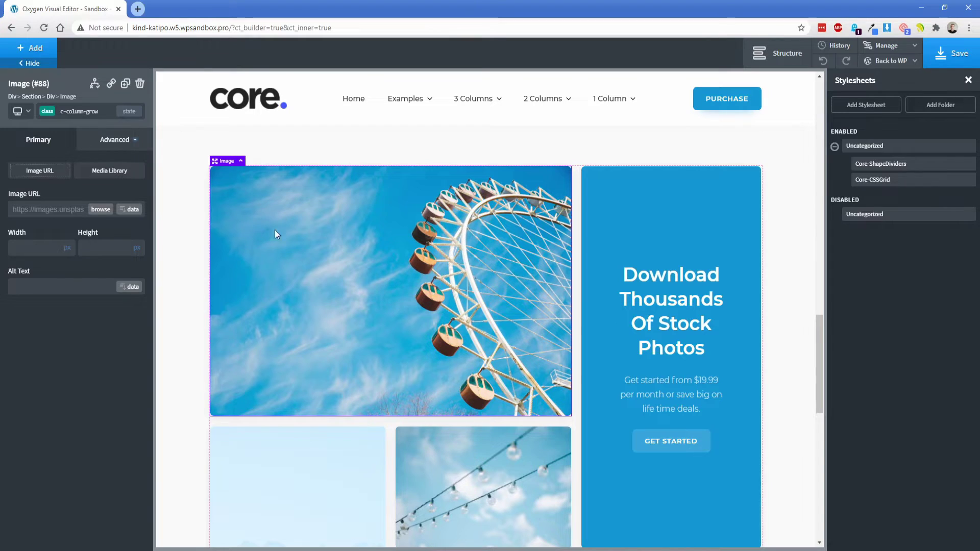
{"action": "left_click", "coordinate": [100, 210]}
{"action": "left_click", "coordinate": [86, 197]}
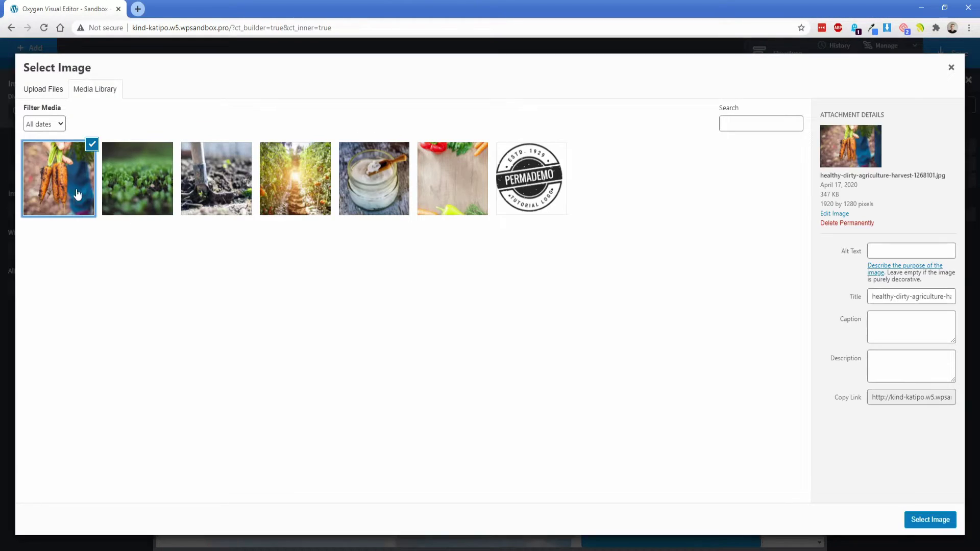
{"action": "left_click", "coordinate": [931, 520]}
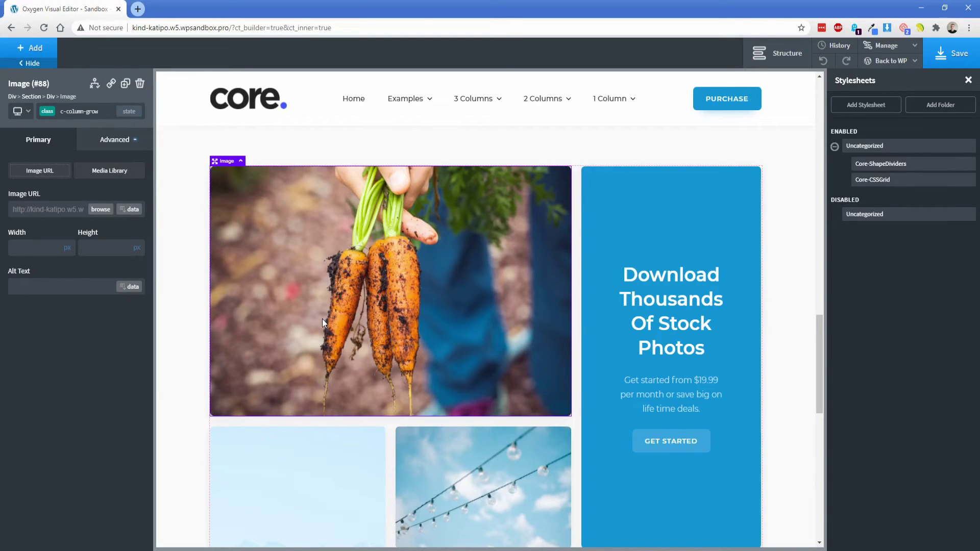
{"action": "left_click", "coordinate": [194, 240]}
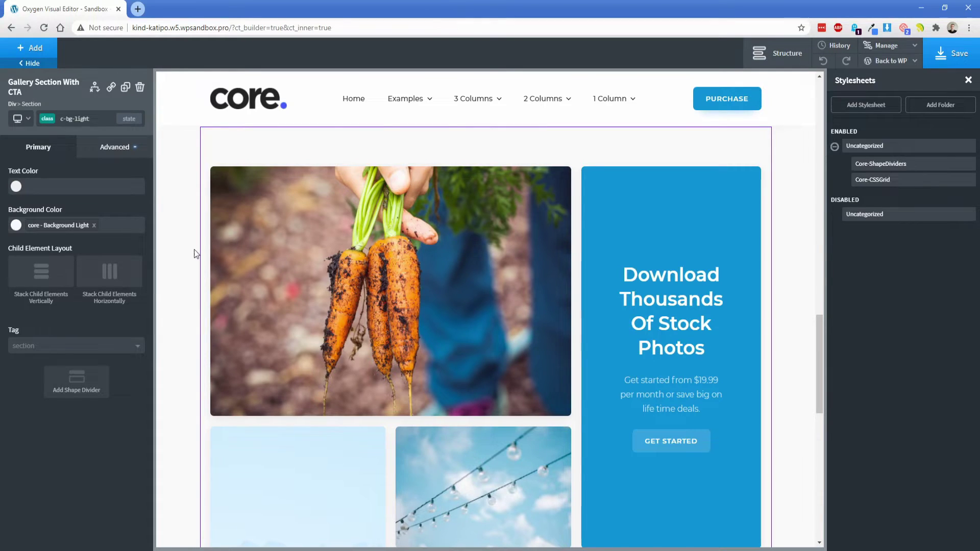
Scroll through every section from hero to footer, then save the Home page
{"action": "scroll", "coordinate": [197, 295], "scroll_direction": "down", "scroll_amount": 9}
{"action": "scroll", "coordinate": [195, 316], "scroll_direction": "up", "scroll_amount": 15}
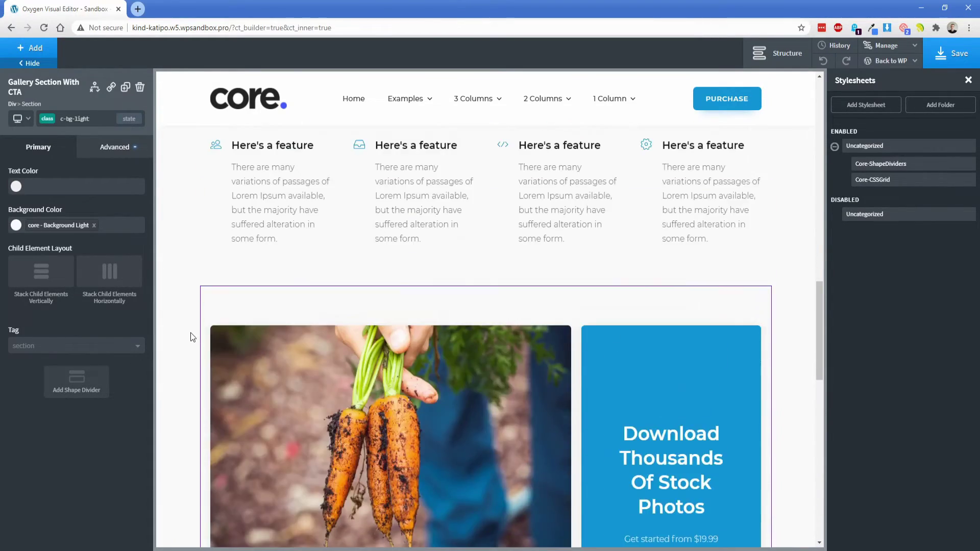
{"action": "scroll", "coordinate": [188, 336], "scroll_direction": "up", "scroll_amount": 1}
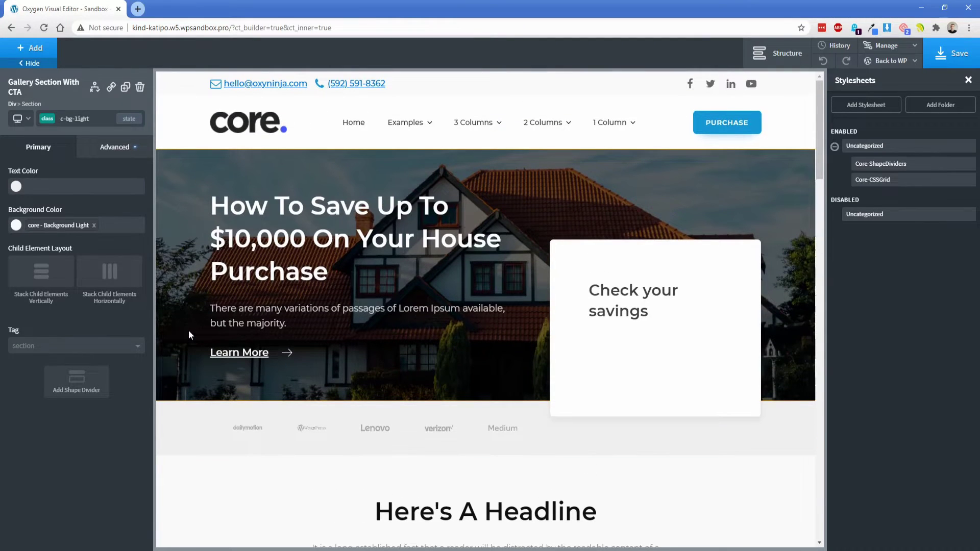
{"action": "scroll", "coordinate": [189, 332], "scroll_direction": "down", "scroll_amount": 7}
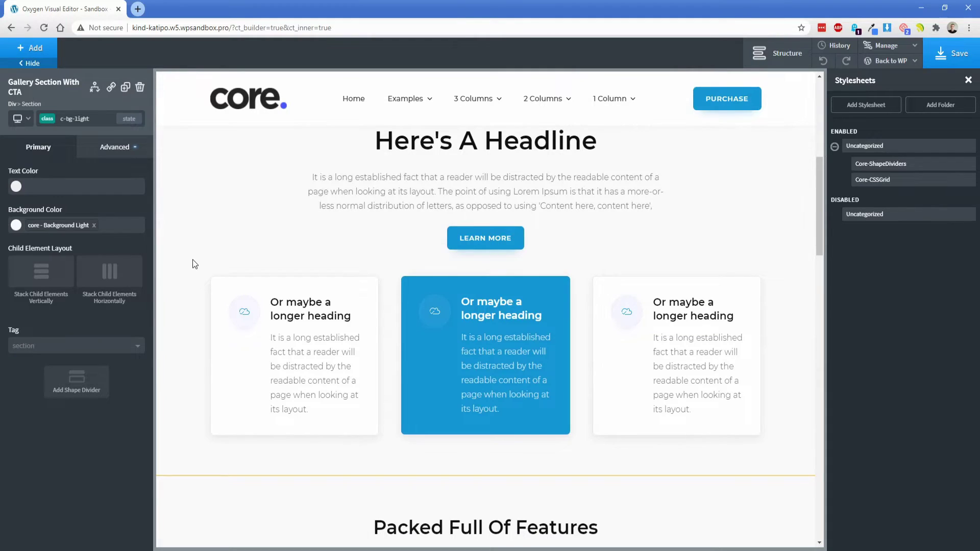
{"action": "scroll", "coordinate": [192, 318], "scroll_direction": "down", "scroll_amount": 7}
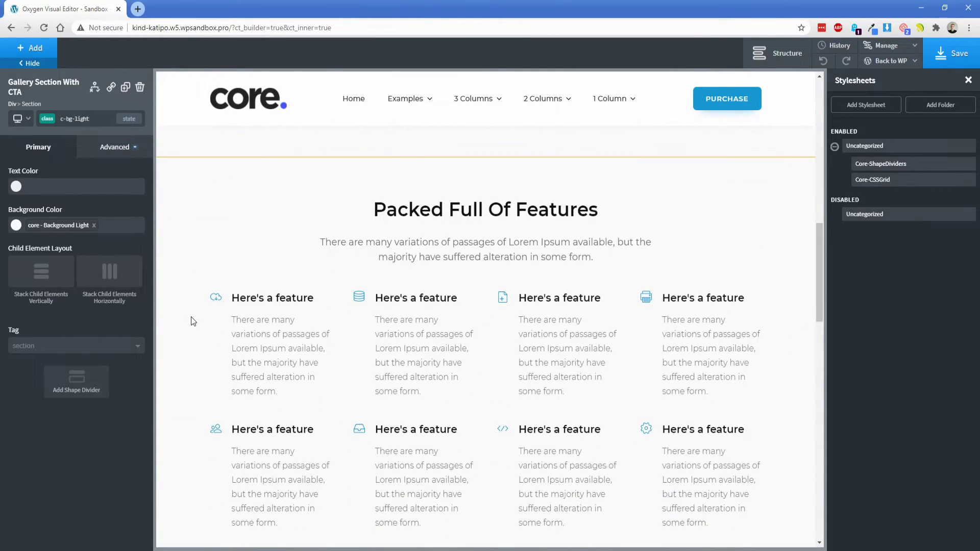
{"action": "scroll", "coordinate": [190, 316], "scroll_direction": "down", "scroll_amount": 1}
{"action": "scroll", "coordinate": [190, 315], "scroll_direction": "down", "scroll_amount": 10}
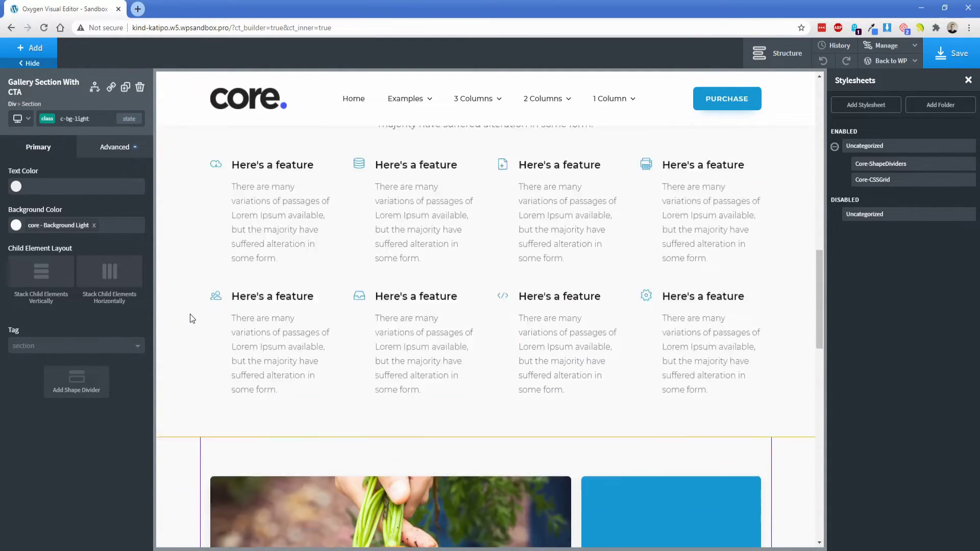
{"action": "scroll", "coordinate": [189, 317], "scroll_direction": "down", "scroll_amount": 6}
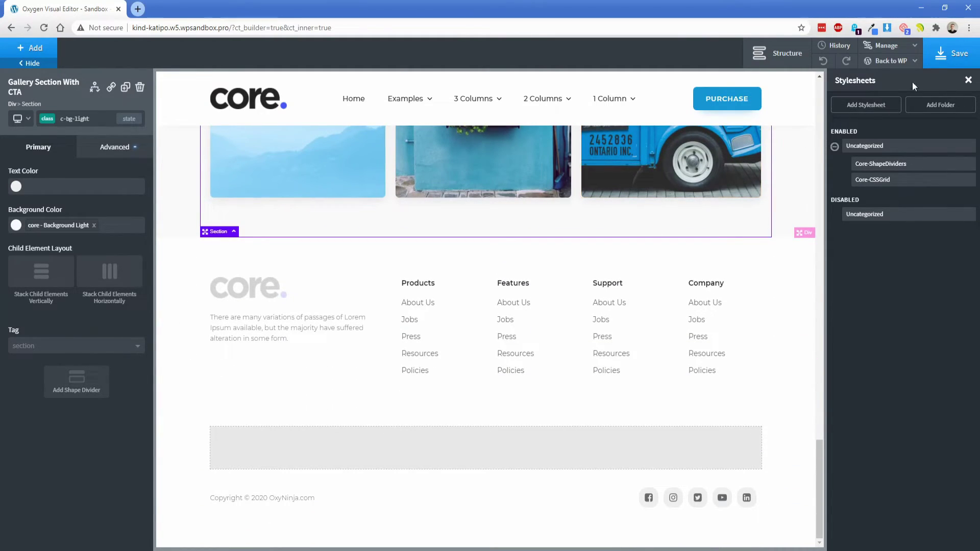
{"action": "left_click", "coordinate": [927, 61]}
{"action": "mouse_move", "coordinate": [883, 69]}
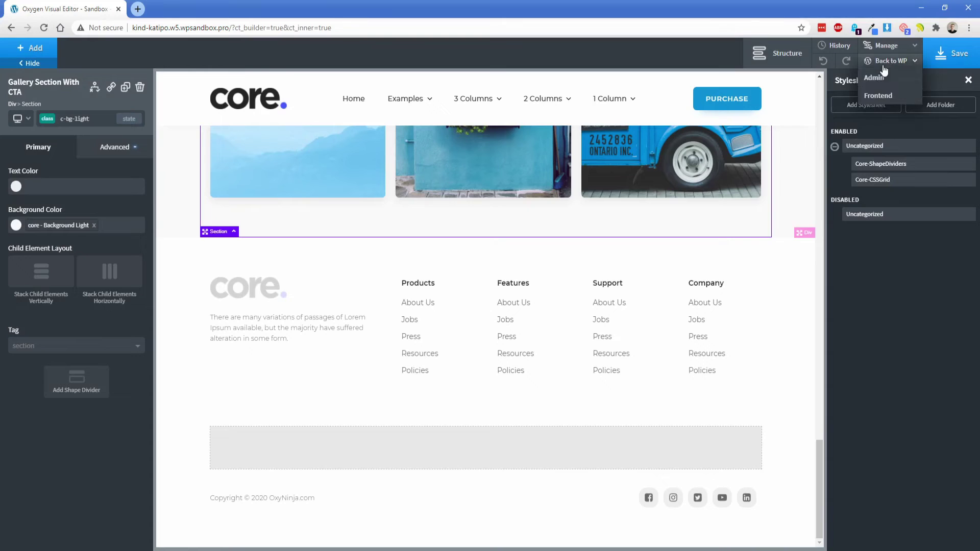
{"action": "left_click", "coordinate": [878, 96]}
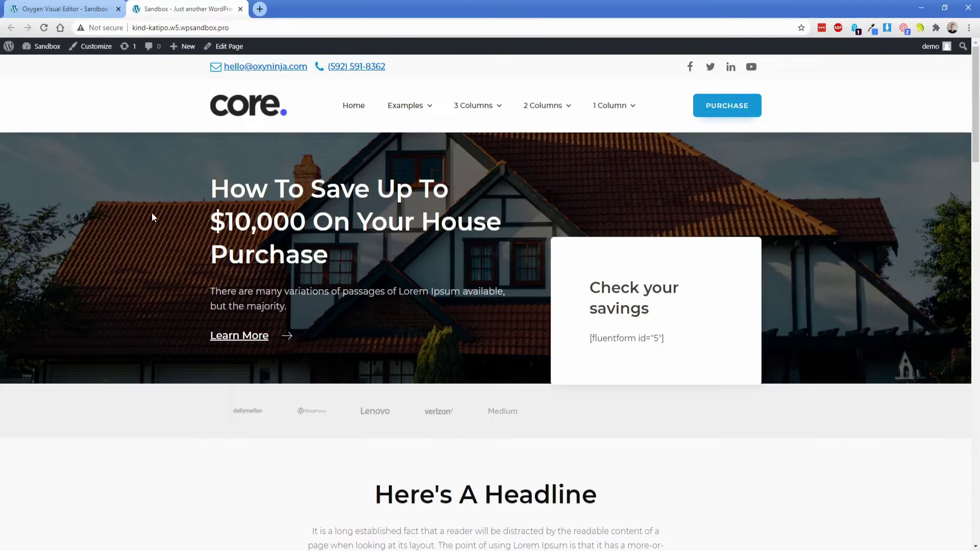
{"action": "scroll", "coordinate": [152, 217], "scroll_direction": "down", "scroll_amount": 10}
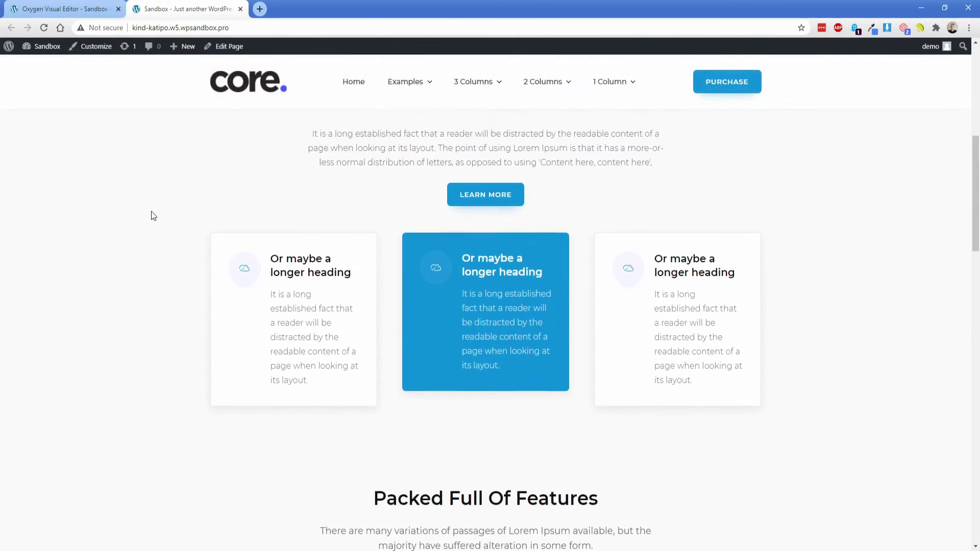
{"action": "scroll", "coordinate": [153, 215], "scroll_direction": "down", "scroll_amount": 6}
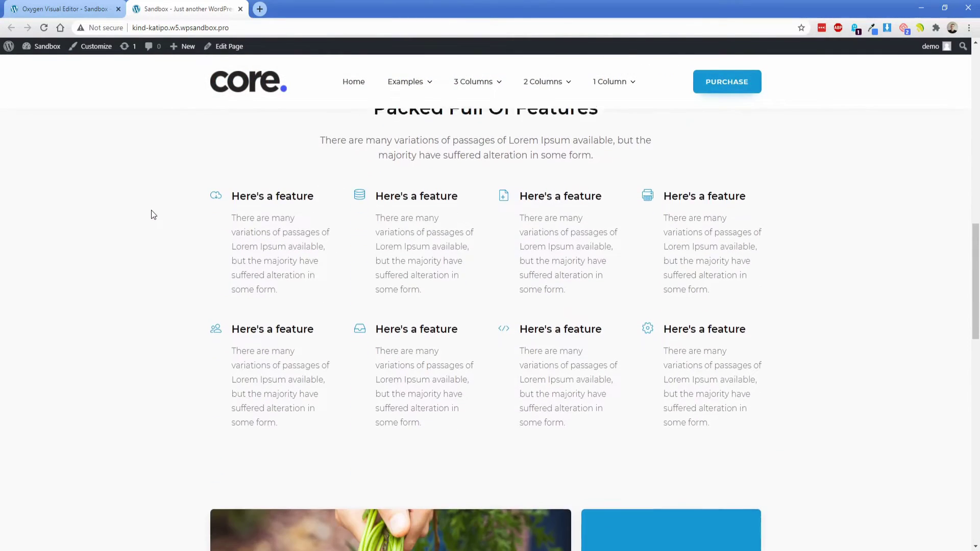
{"action": "scroll", "coordinate": [153, 215], "scroll_direction": "down", "scroll_amount": 10}
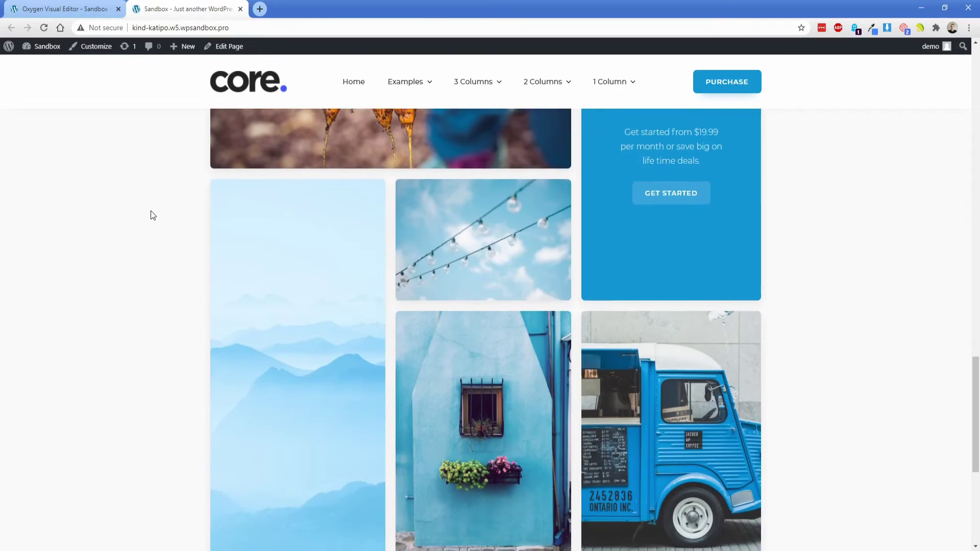
{"action": "scroll", "coordinate": [152, 217], "scroll_direction": "down", "scroll_amount": 1}
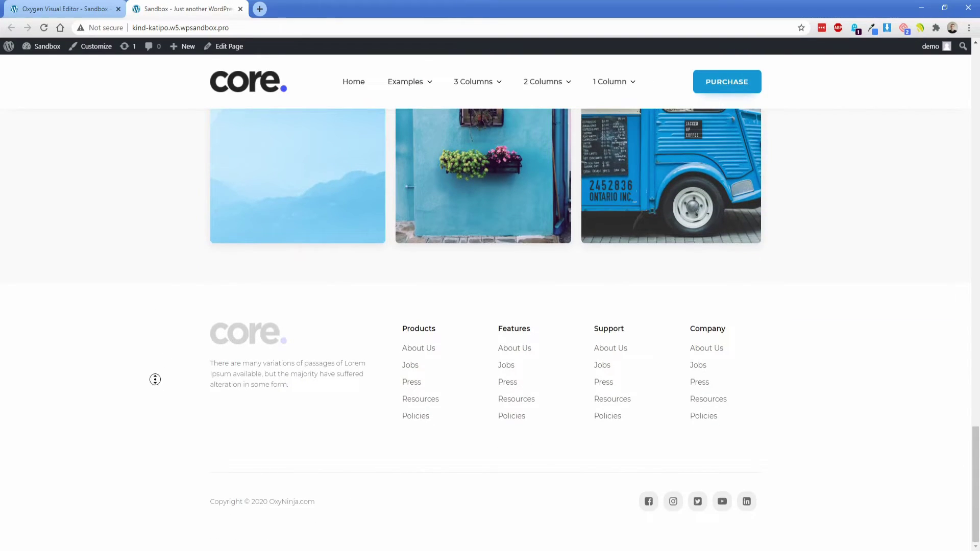
{"action": "scroll", "coordinate": [155, 379], "scroll_direction": "up", "scroll_amount": 20}
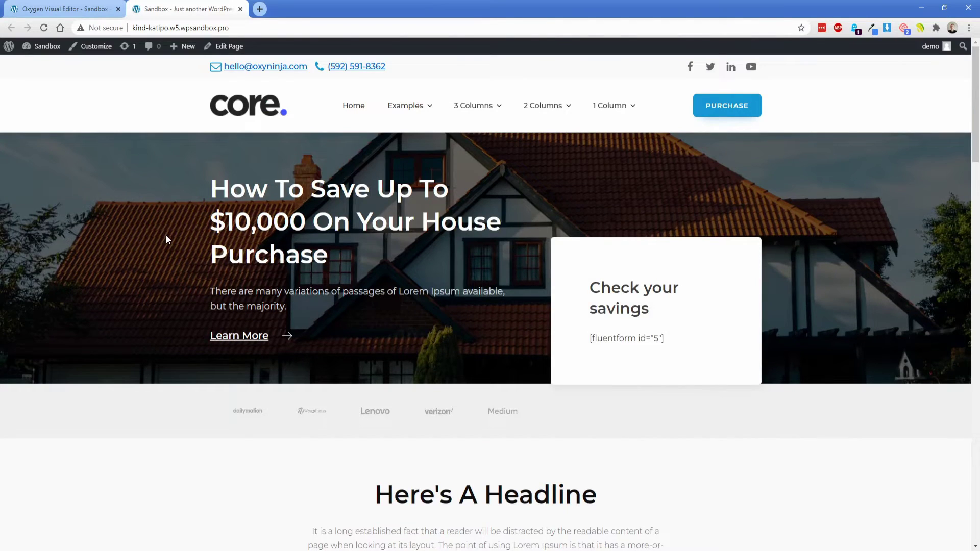
Close the preview, then delete and restore the Lead Gen Hero 5 section in Structure
{"action": "left_click", "coordinate": [240, 8]}
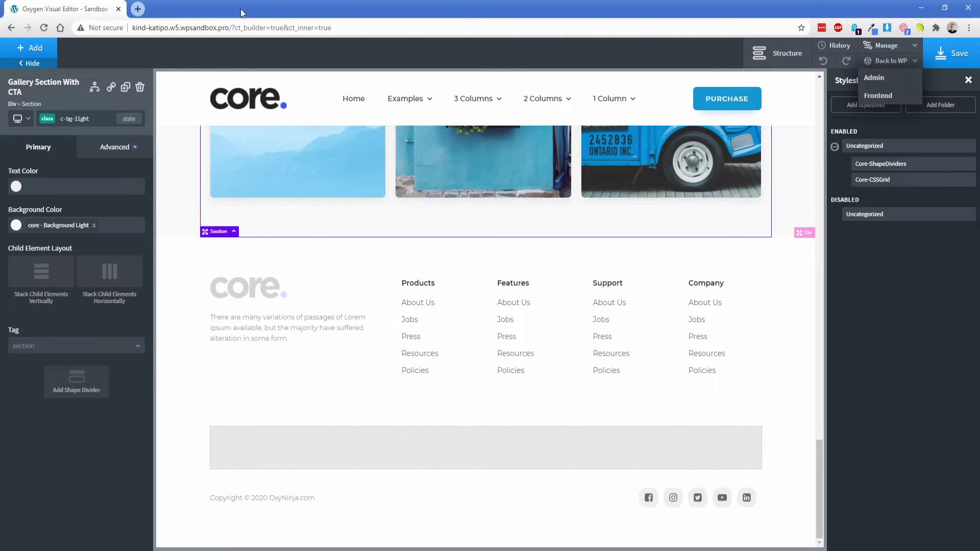
{"action": "left_click", "coordinate": [777, 53]}
{"action": "left_click", "coordinate": [869, 141]}
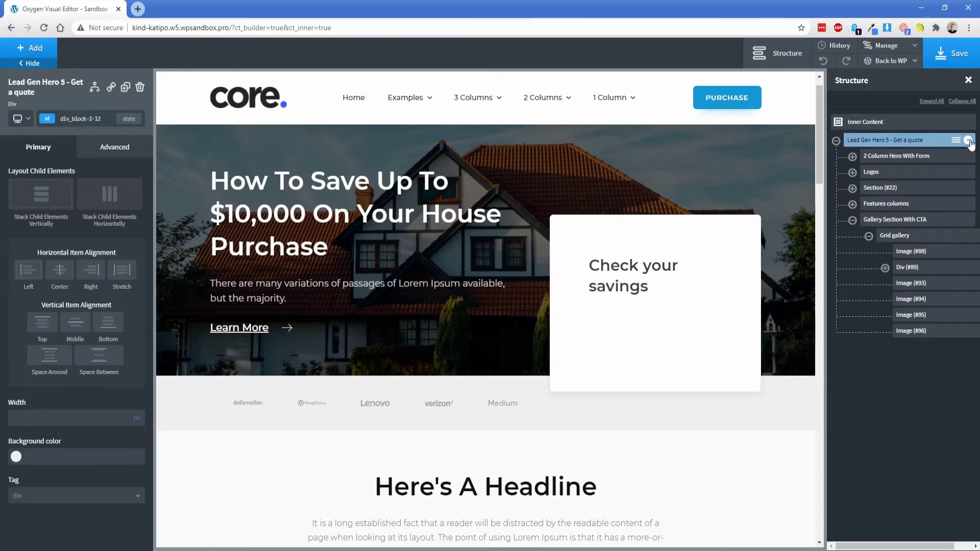
{"action": "left_click", "coordinate": [968, 140]}
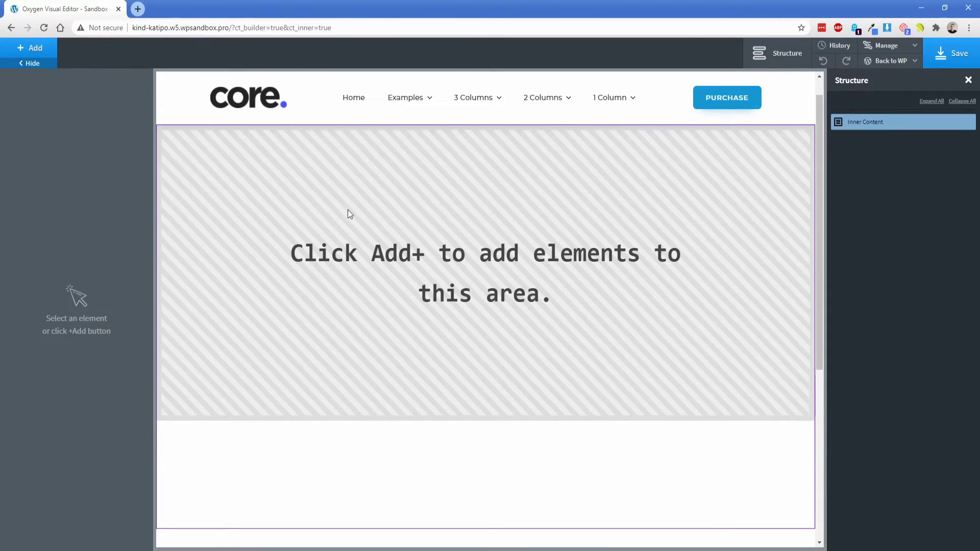
{"action": "left_click", "coordinate": [822, 61]}
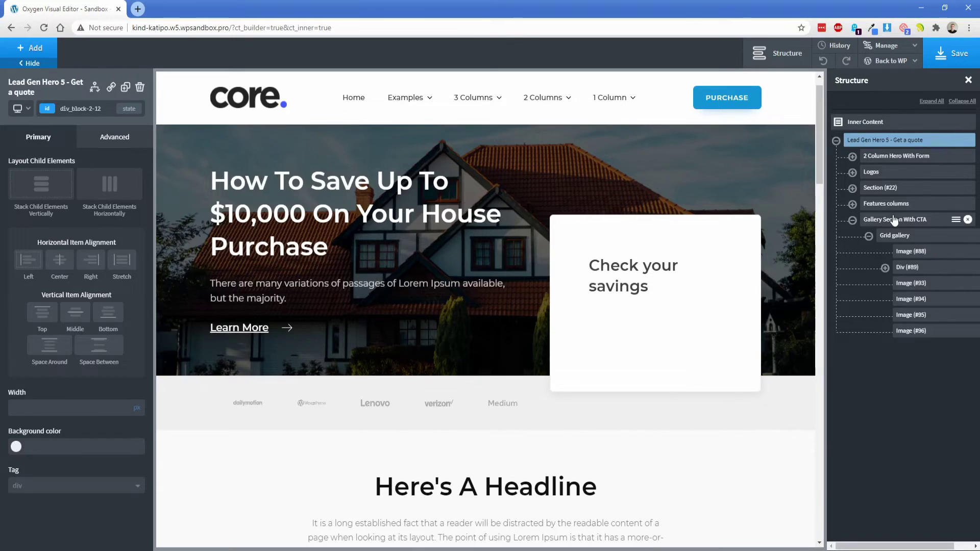
Drag the Features columns section to the top of the tree, above Lead Gen Hero 5
{"action": "left_click", "coordinate": [894, 220]}
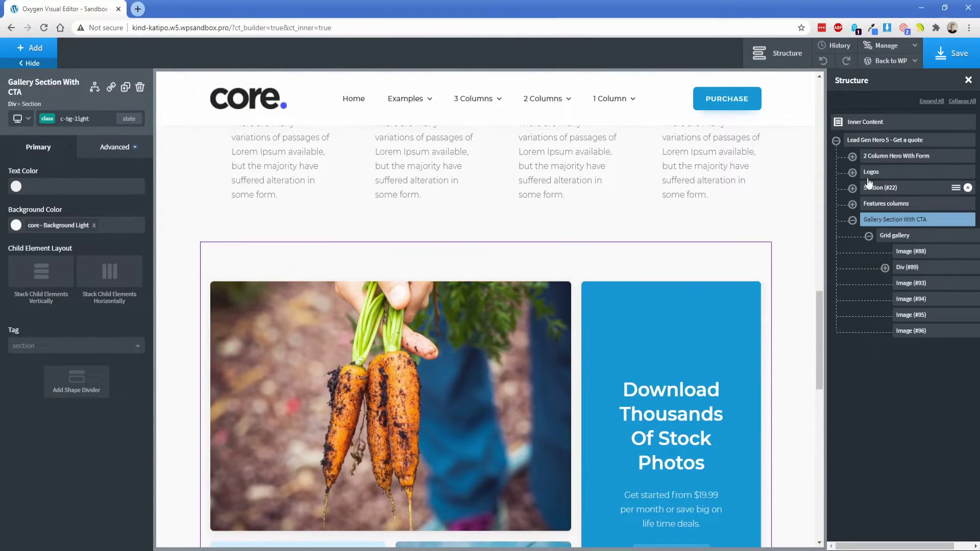
{"action": "left_click", "coordinate": [864, 145]}
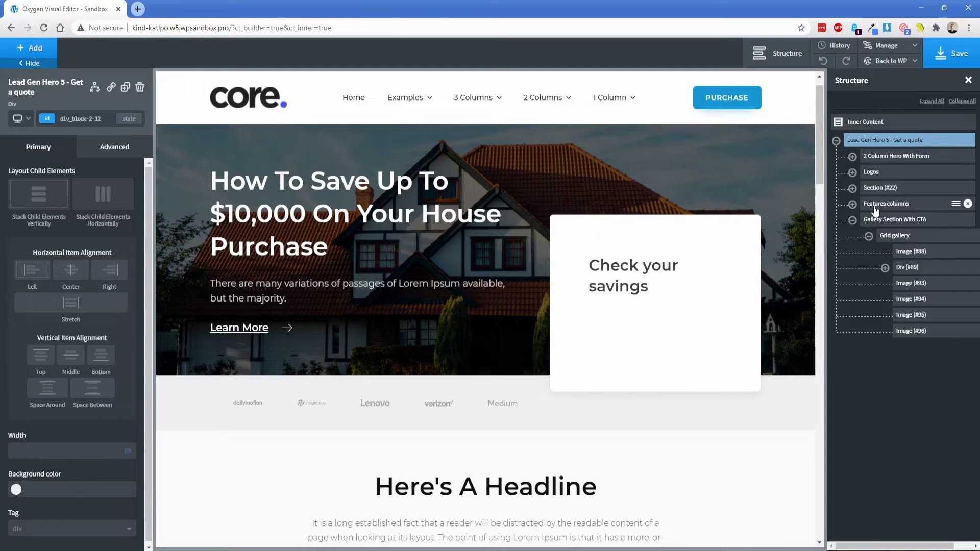
{"action": "left_click", "coordinate": [876, 209]}
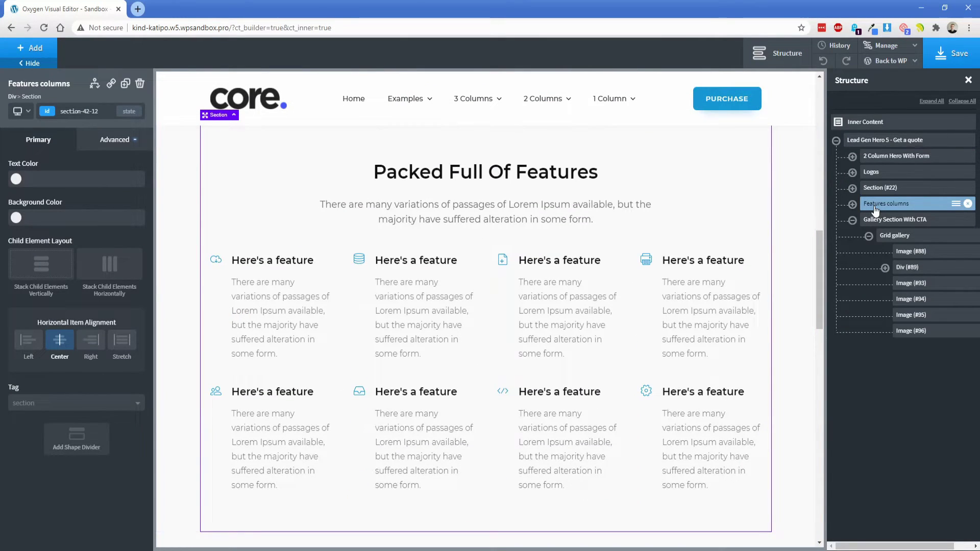
{"action": "left_click_drag", "start_coordinate": [875, 174], "coordinate": [881, 130]}
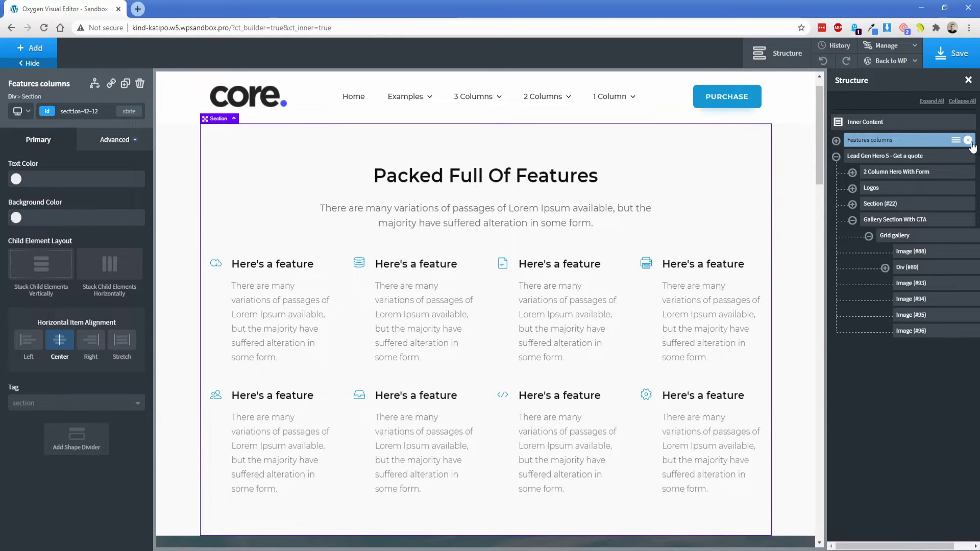
Delete both existing sections and insert the Core Blog With Sidebar layout
{"action": "left_click", "coordinate": [971, 143]}
{"action": "left_click", "coordinate": [971, 143]}
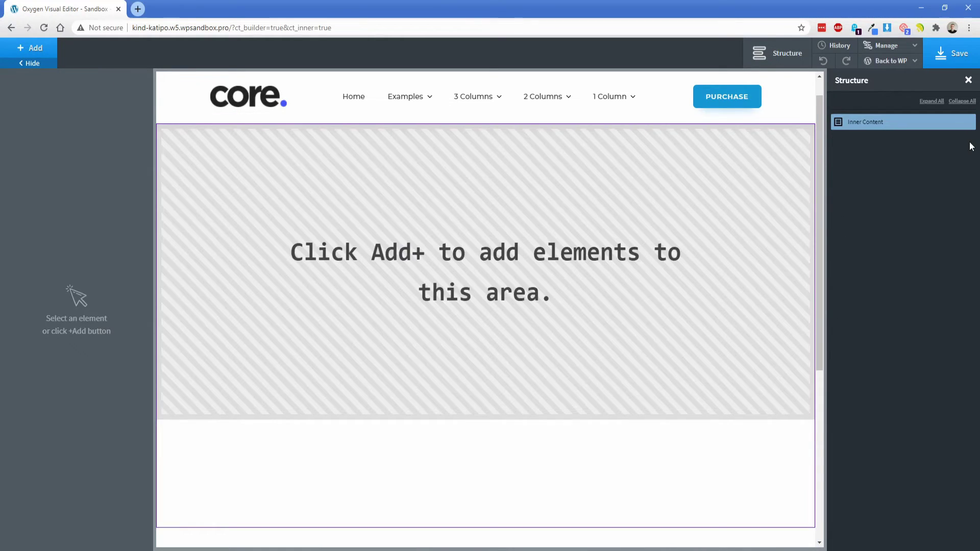
{"action": "left_click", "coordinate": [52, 60]}
{"action": "mouse_move", "coordinate": [55, 142]}
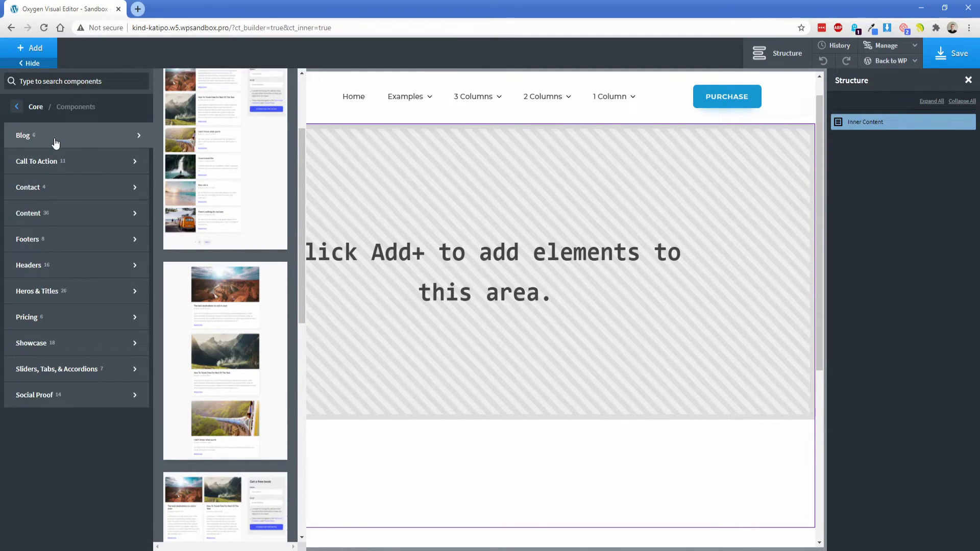
{"action": "left_click", "coordinate": [216, 161]}
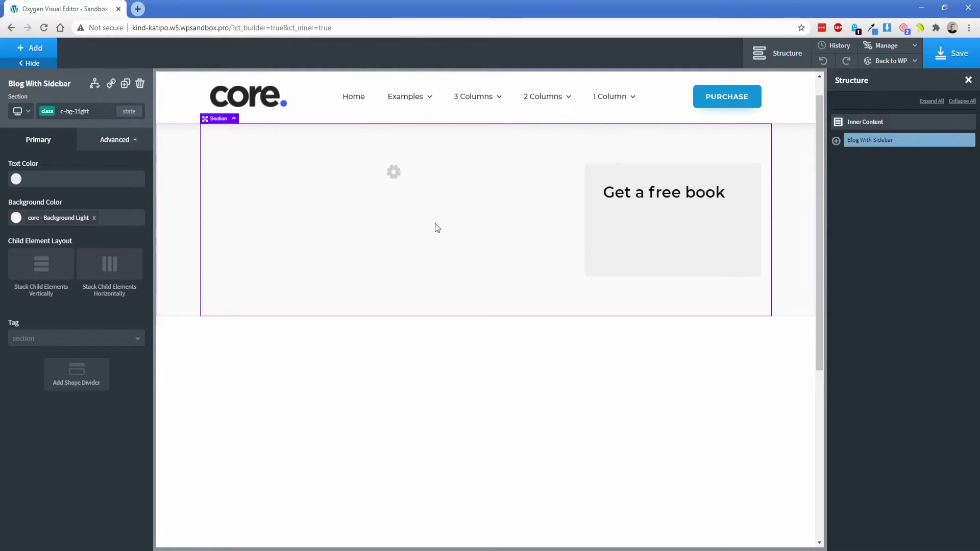
Expand the tree down to the Blog Repeater and bring up its Query settings
{"action": "left_click", "coordinate": [837, 142]}
{"action": "left_click", "coordinate": [852, 157]}
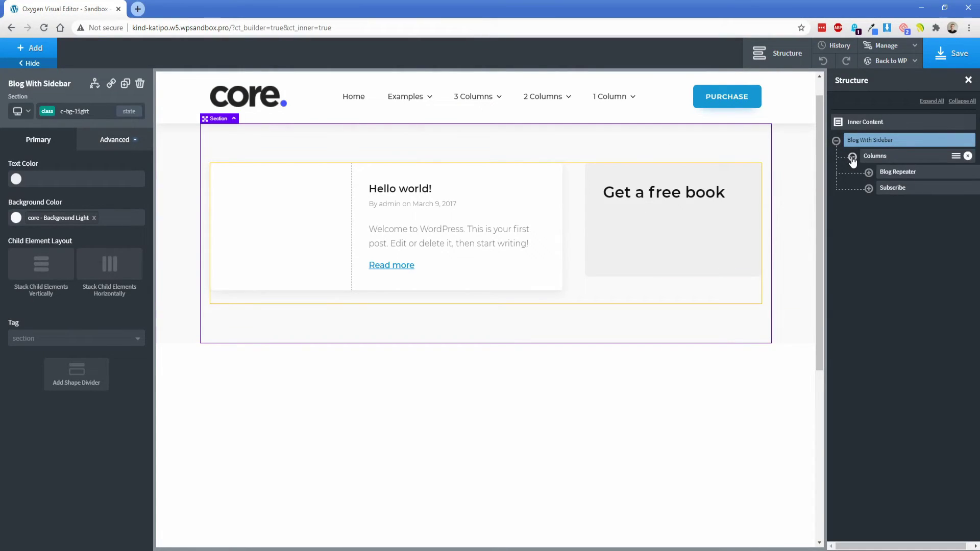
{"action": "left_click", "coordinate": [869, 173]}
{"action": "left_click", "coordinate": [898, 176]}
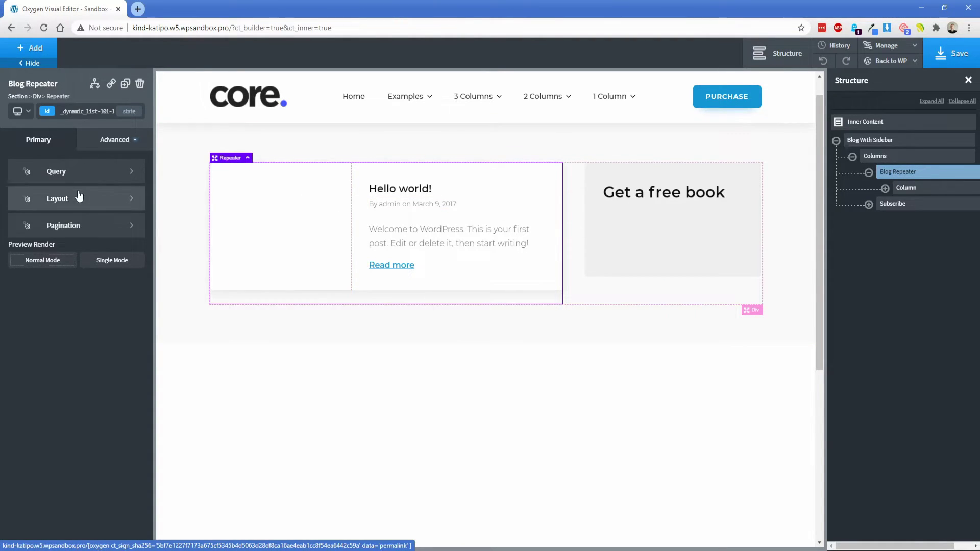
{"action": "left_click", "coordinate": [55, 171]}
Check the repeater's post type options, then add the two-column 'Travel Blog' layout below
{"action": "left_click", "coordinate": [62, 234]}
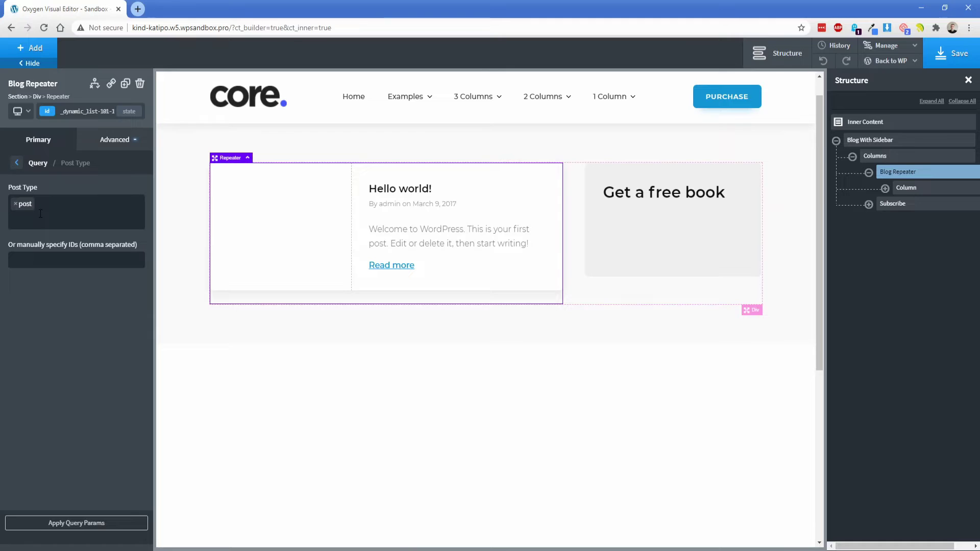
{"action": "left_click", "coordinate": [51, 146]}
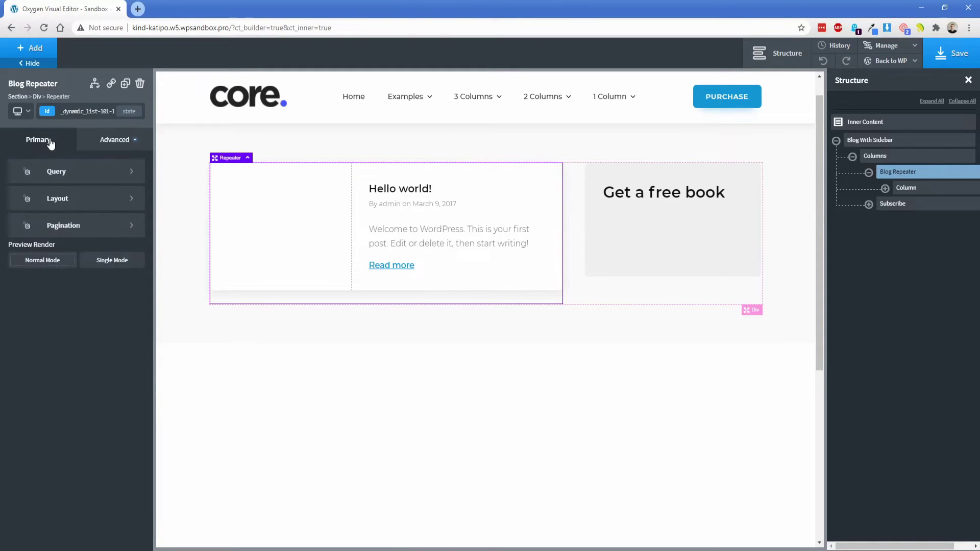
{"action": "left_click", "coordinate": [30, 47]}
{"action": "mouse_move", "coordinate": [56, 164]}
{"action": "mouse_move", "coordinate": [53, 142]}
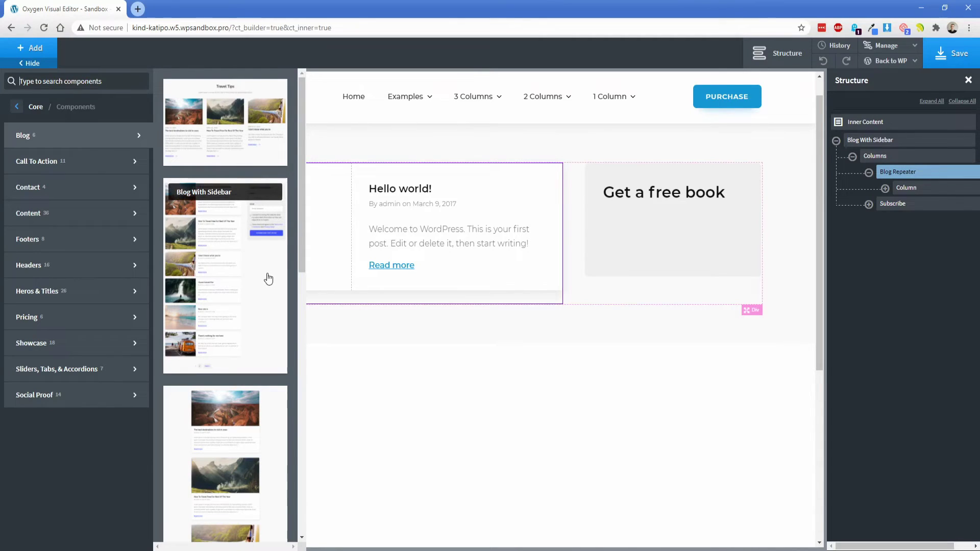
{"action": "scroll", "coordinate": [244, 333], "scroll_direction": "down", "scroll_amount": 3}
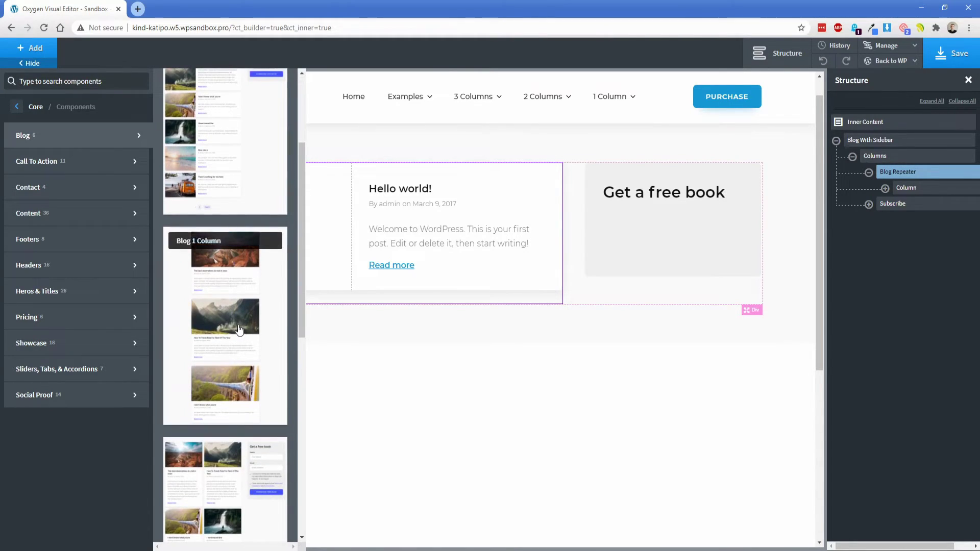
{"action": "scroll", "coordinate": [266, 329], "scroll_direction": "down", "scroll_amount": 5}
{"action": "scroll", "coordinate": [263, 327], "scroll_direction": "down", "scroll_amount": 3}
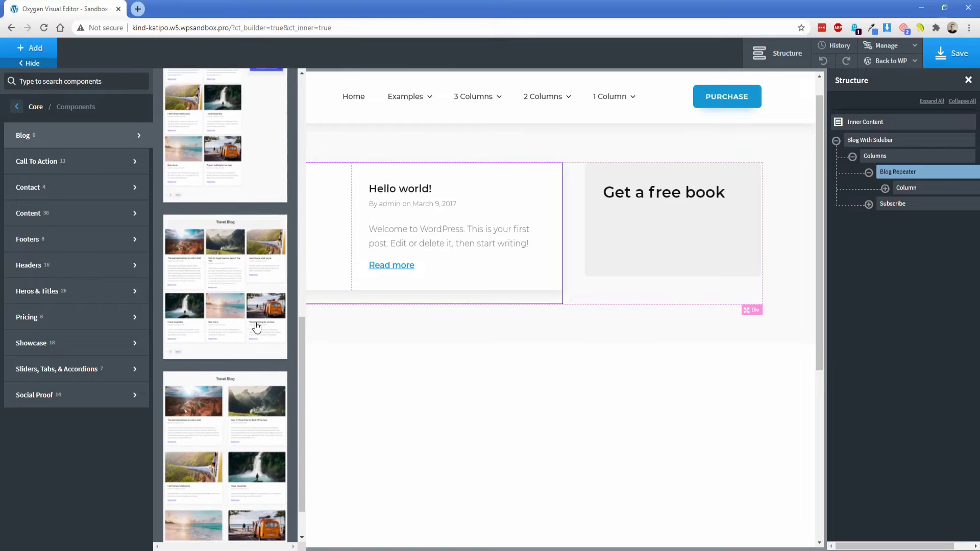
{"action": "left_click", "coordinate": [225, 370]}
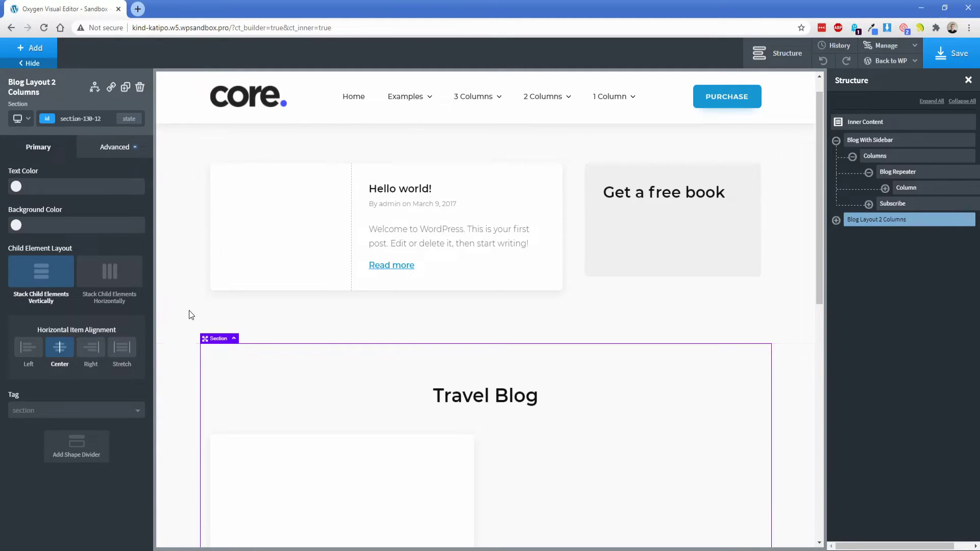
{"action": "scroll", "coordinate": [189, 310], "scroll_direction": "down", "scroll_amount": 5}
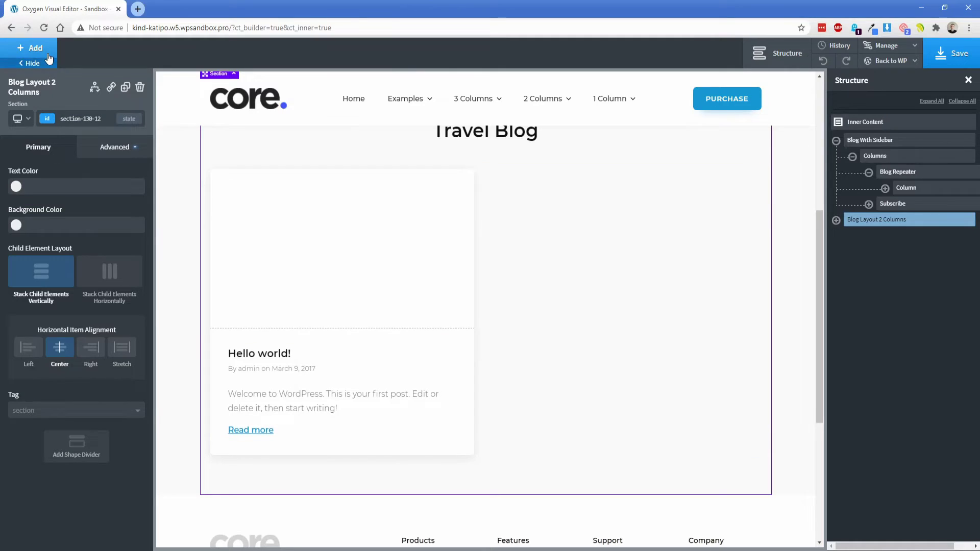
Add the Core 'Map and information' contact section to the page
{"action": "left_click", "coordinate": [30, 48]}
{"action": "left_click", "coordinate": [53, 163]}
{"action": "left_click", "coordinate": [53, 189]}
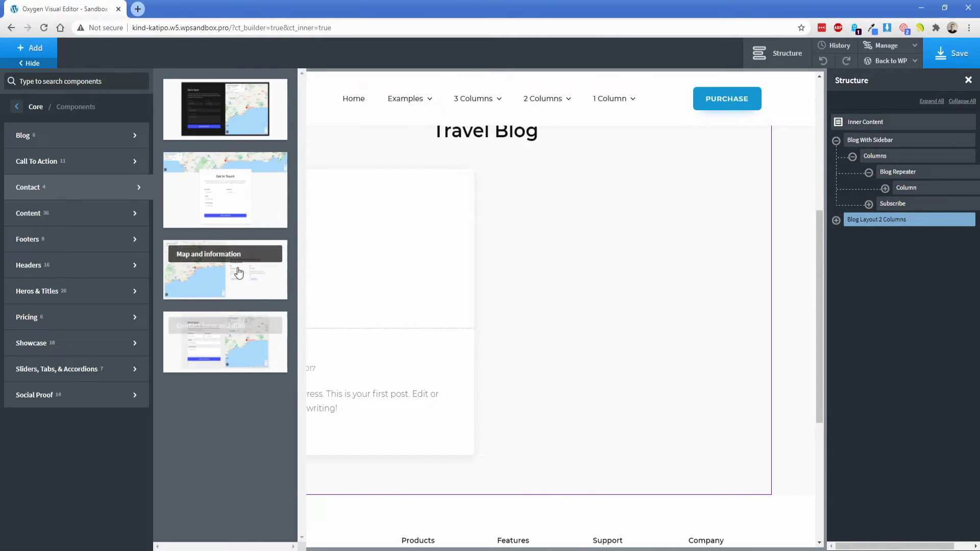
{"action": "left_click", "coordinate": [238, 293]}
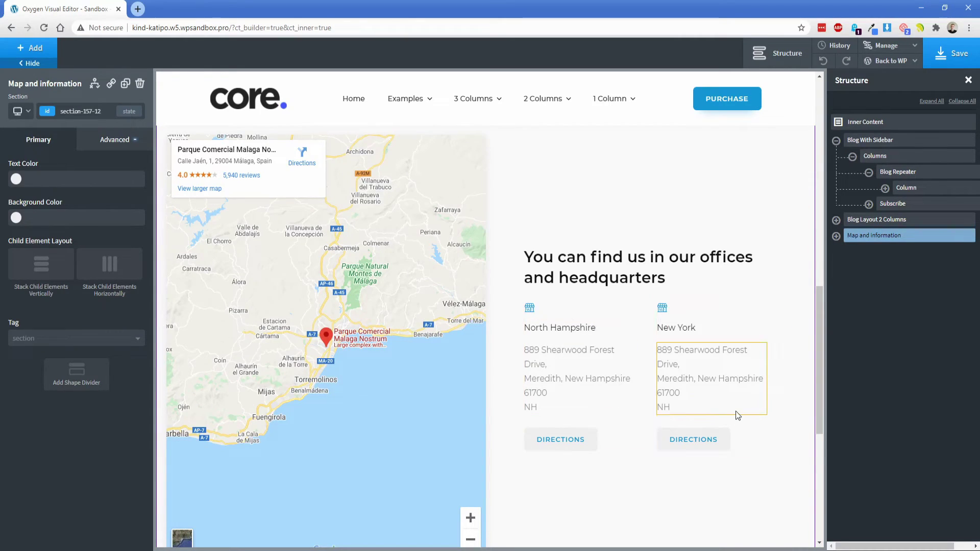
Insert the 2 Column Narrow Content section and select its family illustration image
{"action": "left_click", "coordinate": [40, 53]}
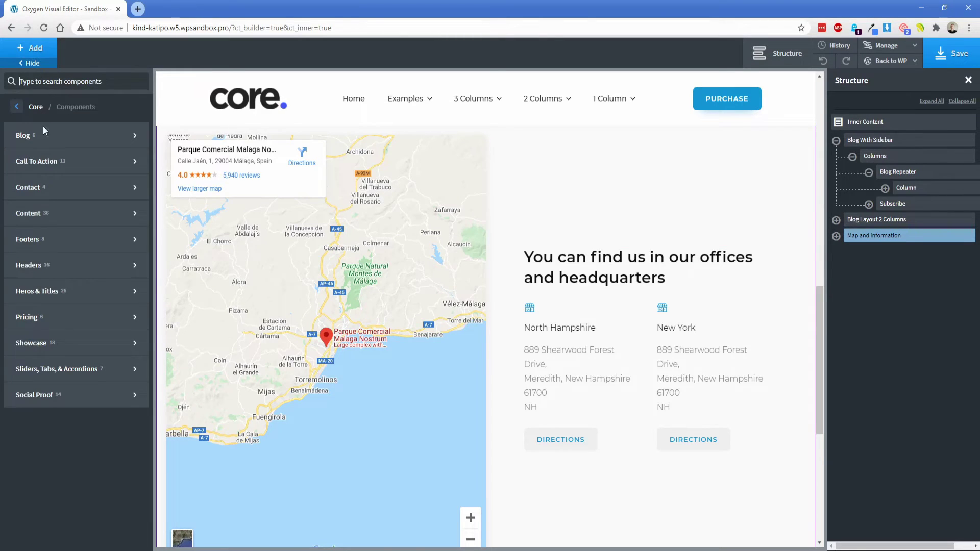
{"action": "mouse_move", "coordinate": [59, 213]}
{"action": "scroll", "coordinate": [206, 322], "scroll_direction": "down", "scroll_amount": 10}
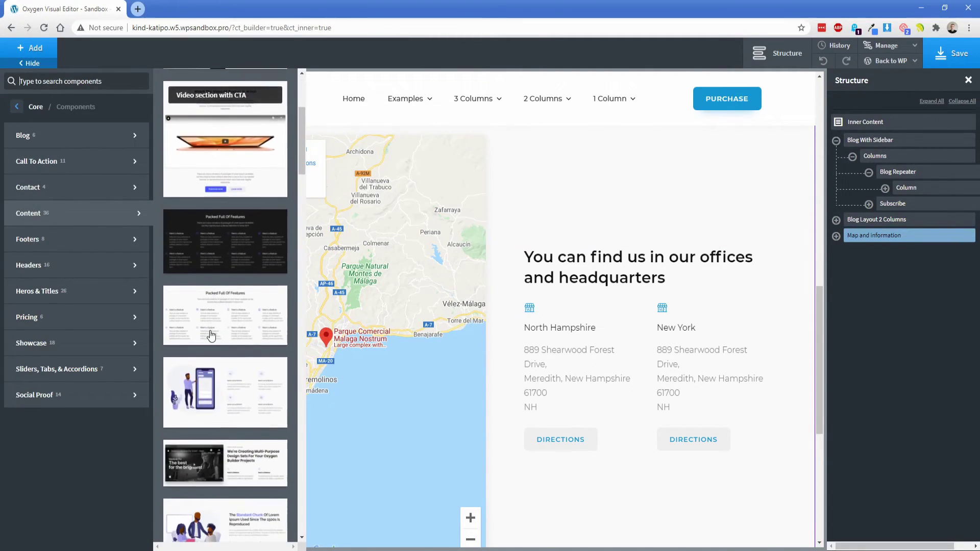
{"action": "scroll", "coordinate": [207, 337], "scroll_direction": "down", "scroll_amount": 10}
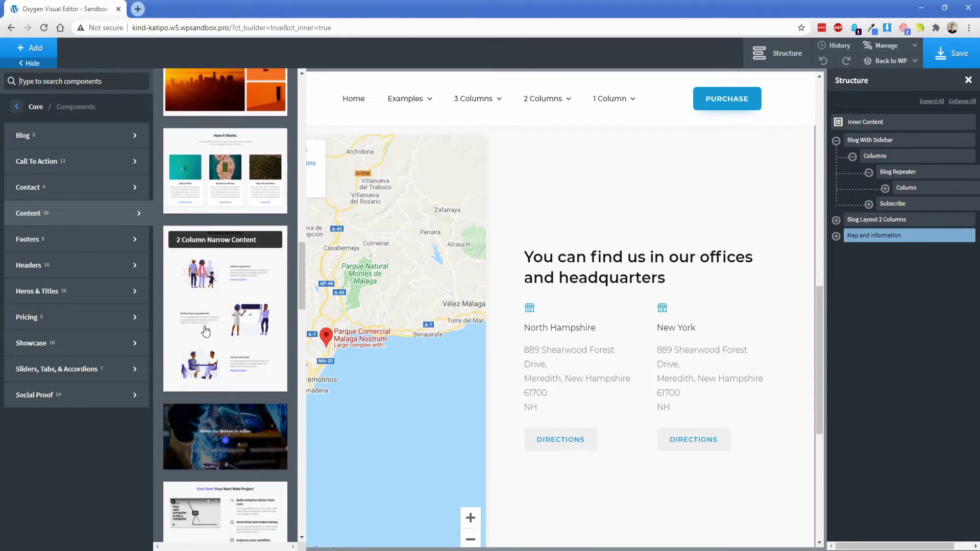
{"action": "left_click", "coordinate": [211, 312]}
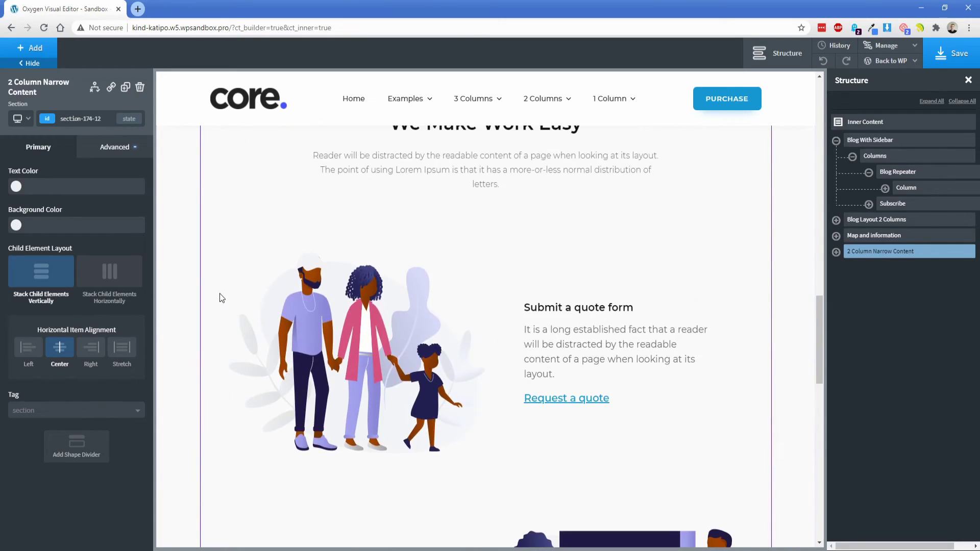
{"action": "left_click", "coordinate": [307, 302]}
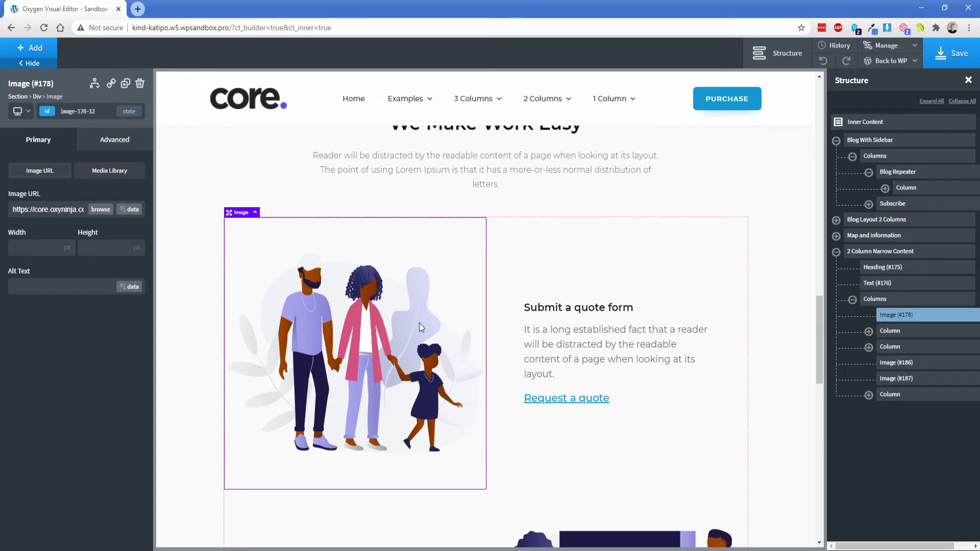
{"action": "scroll", "coordinate": [422, 326], "scroll_direction": "down", "scroll_amount": 3}
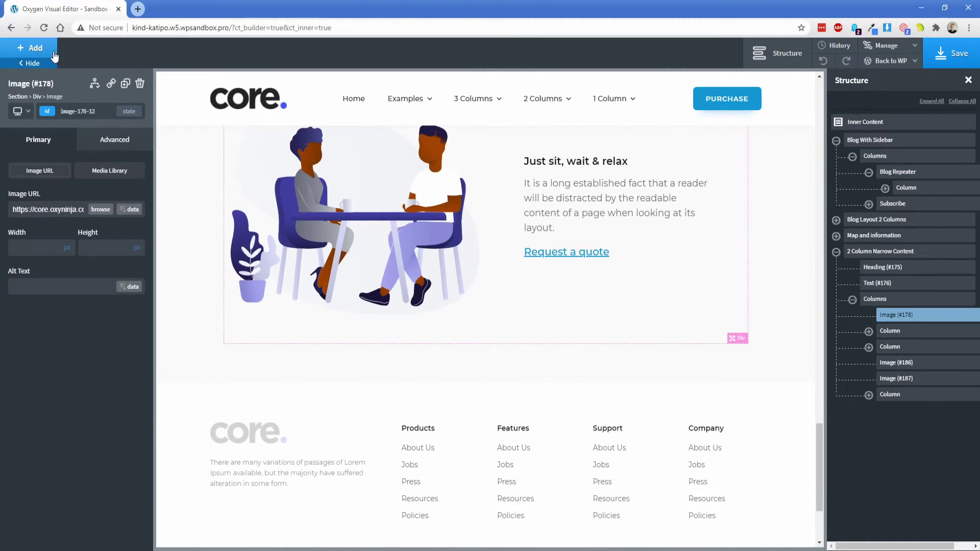
Insert the Core Pricing 'Plans' design with Start, Premium and Enterprise cards
{"action": "left_click", "coordinate": [29, 48]}
{"action": "left_click", "coordinate": [76, 265]}
{"action": "left_click", "coordinate": [89, 312]}
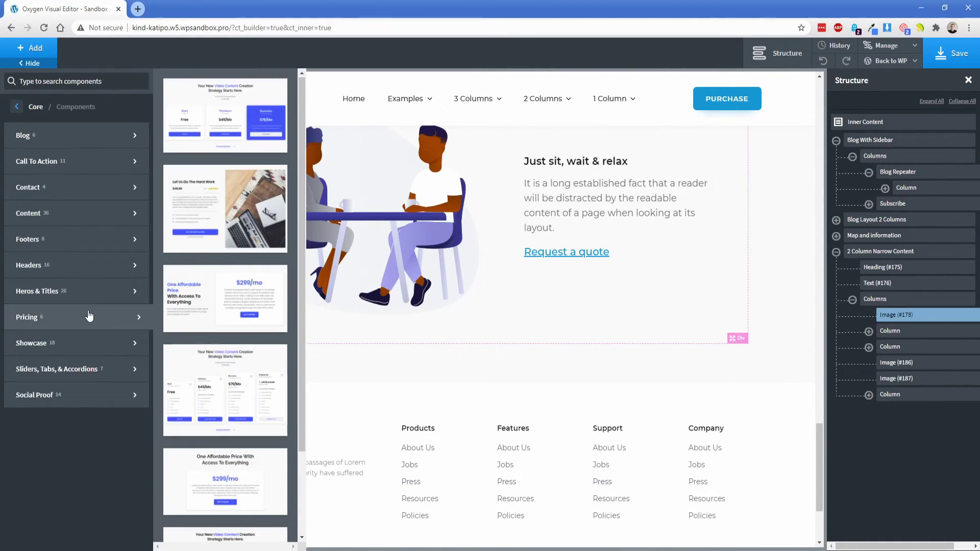
{"action": "scroll", "coordinate": [199, 322], "scroll_direction": "down", "scroll_amount": 2}
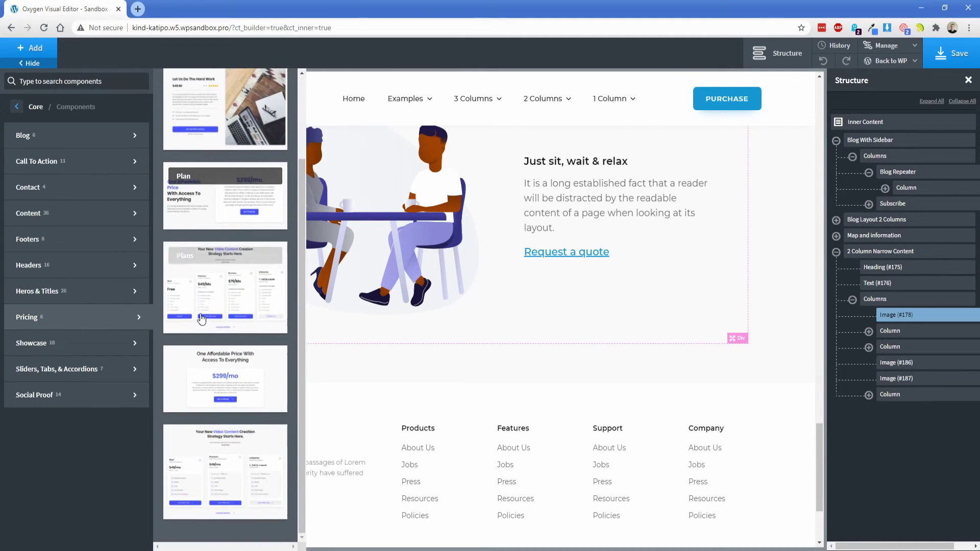
{"action": "left_click", "coordinate": [220, 470]}
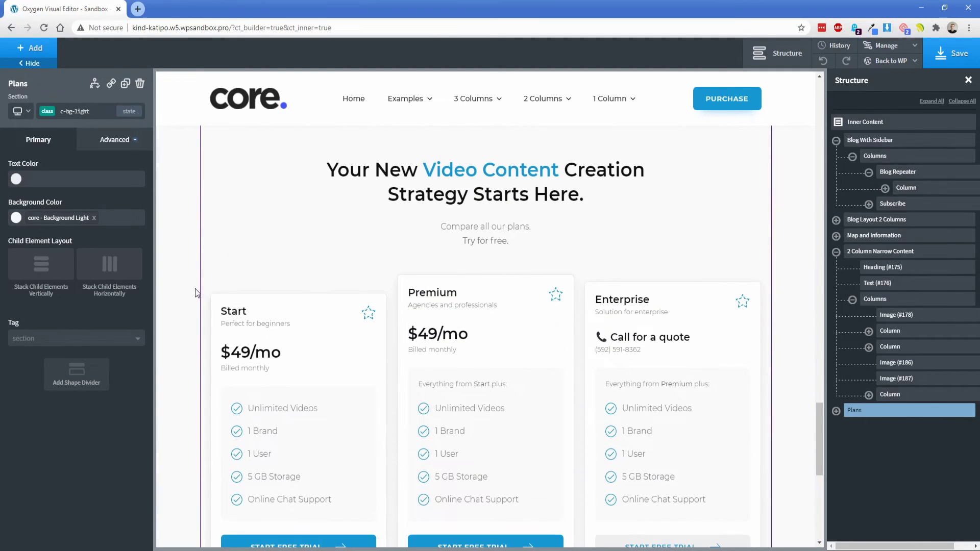
Inspect the Start plan card's structure: its Unlimited Videos feature row and text
{"action": "scroll", "coordinate": [192, 289], "scroll_direction": "down", "scroll_amount": 1}
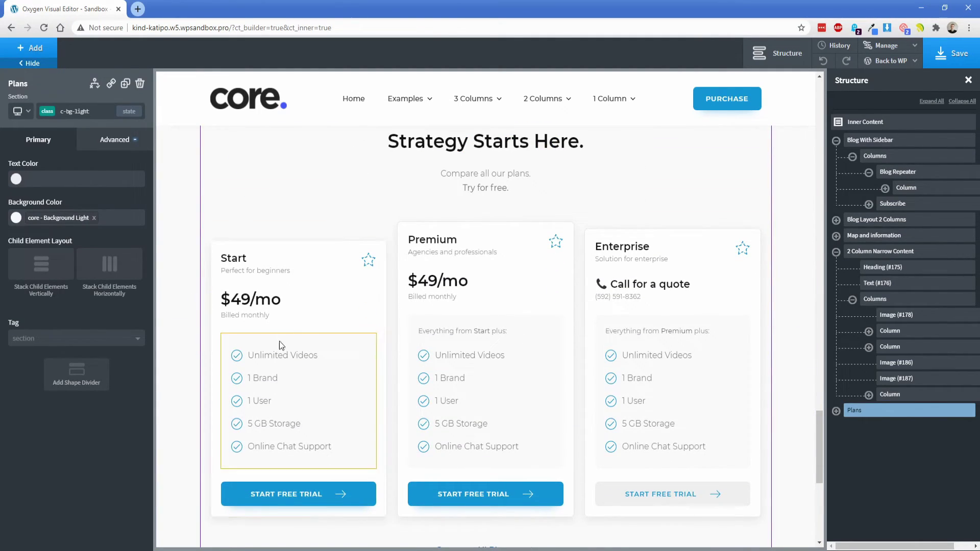
{"action": "left_click", "coordinate": [329, 310]}
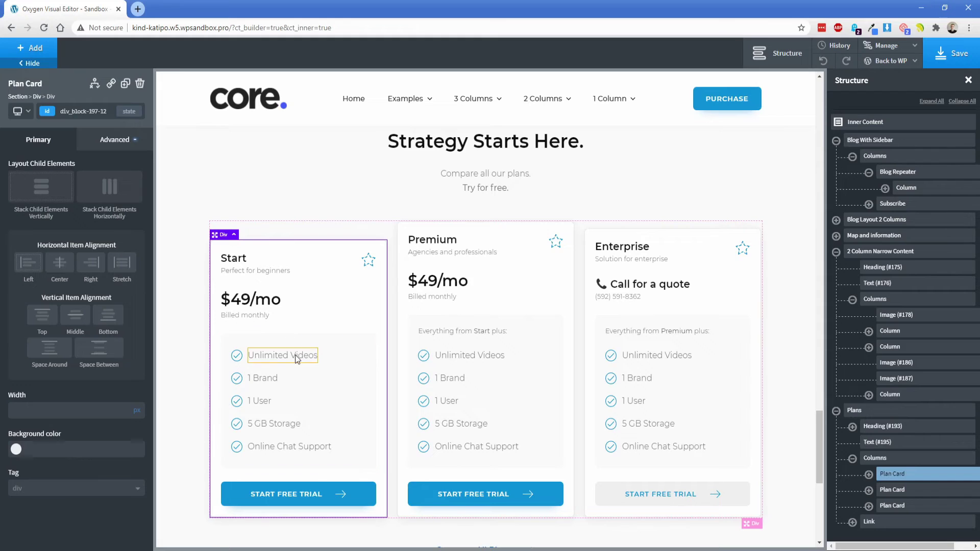
{"action": "left_click", "coordinate": [343, 360]}
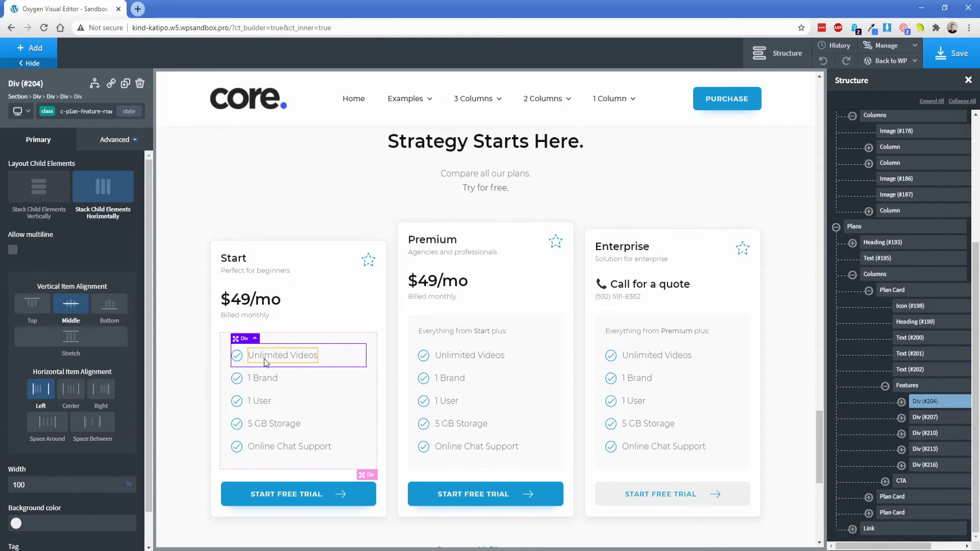
{"action": "left_click", "coordinate": [340, 362]}
{"action": "left_click", "coordinate": [348, 365]}
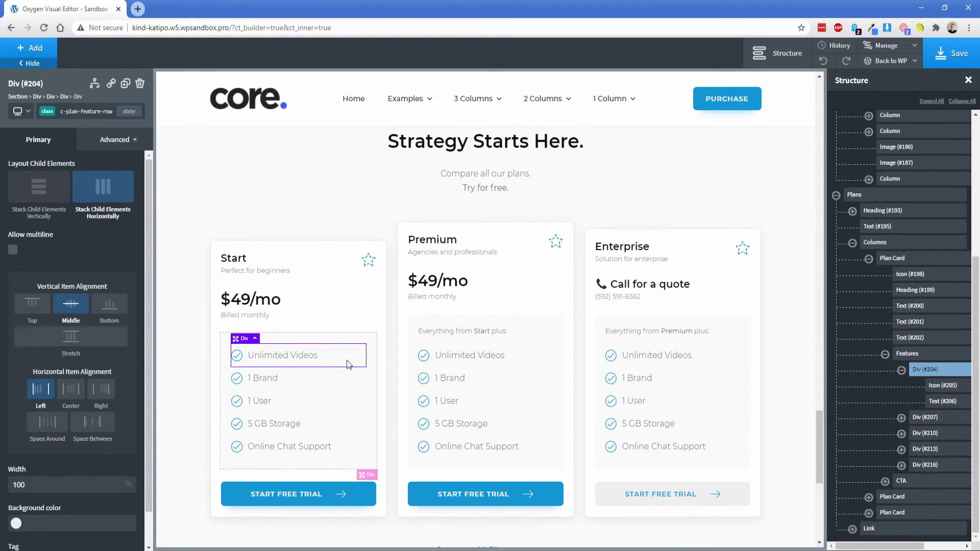
{"action": "left_click", "coordinate": [329, 311]}
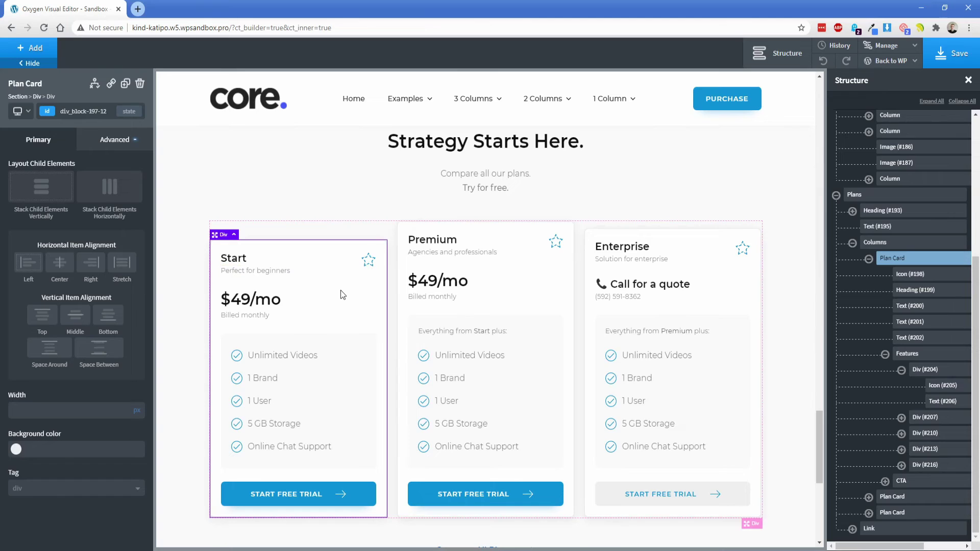
{"action": "scroll", "coordinate": [341, 294], "scroll_direction": "down", "scroll_amount": 3}
{"action": "scroll", "coordinate": [339, 299], "scroll_direction": "up", "scroll_amount": 2}
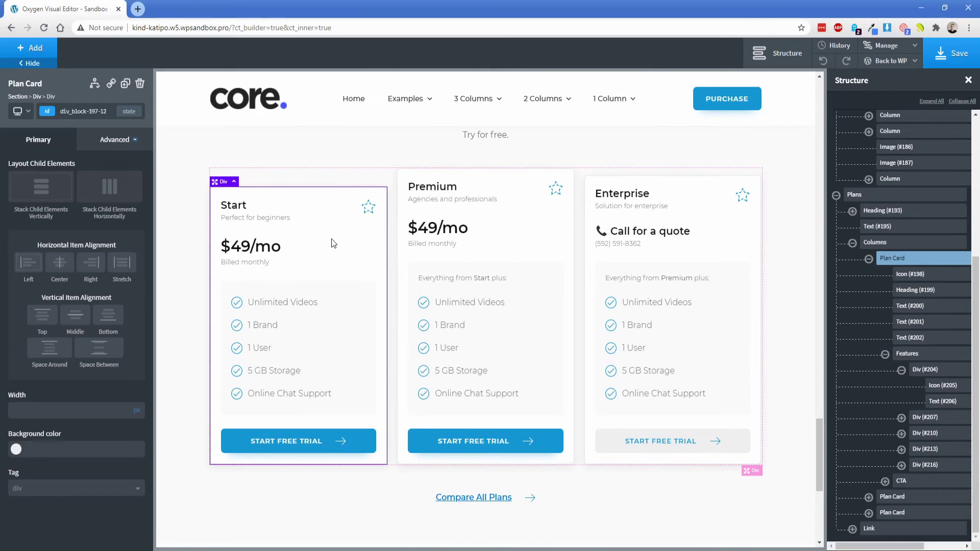
Insert the FAQ 3 accordion section from Sliders, Tabs, & Accordions below the pricing plans
{"action": "left_click", "coordinate": [35, 48]}
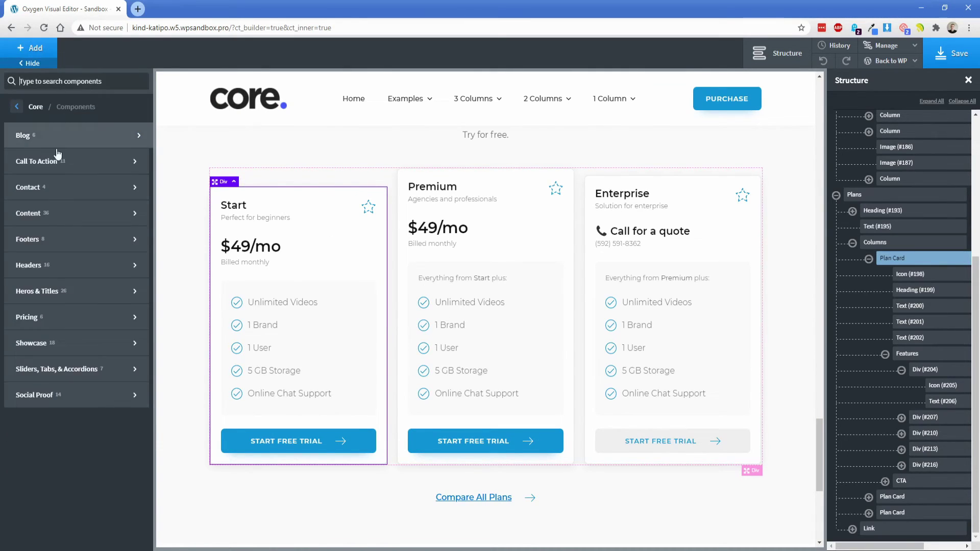
{"action": "mouse_move", "coordinate": [80, 347]}
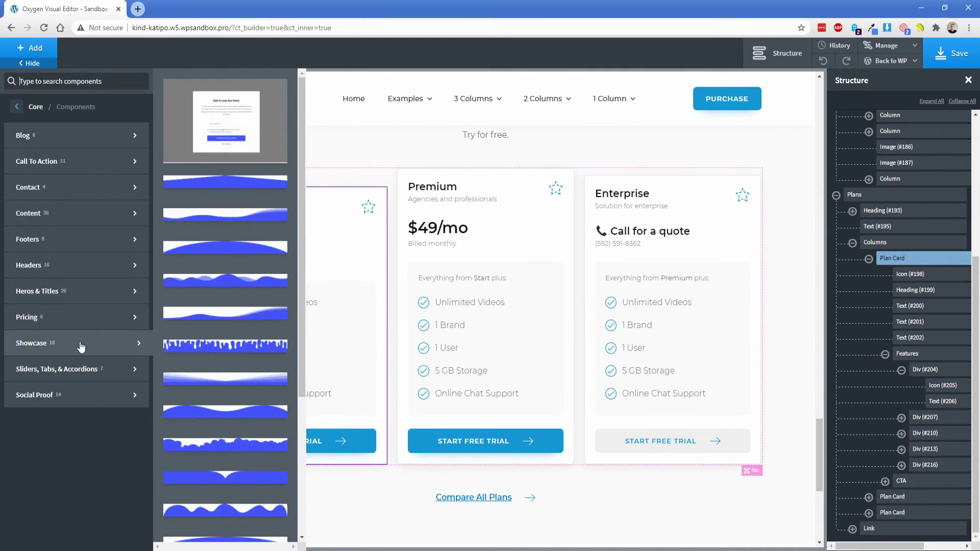
{"action": "mouse_move", "coordinate": [79, 374]}
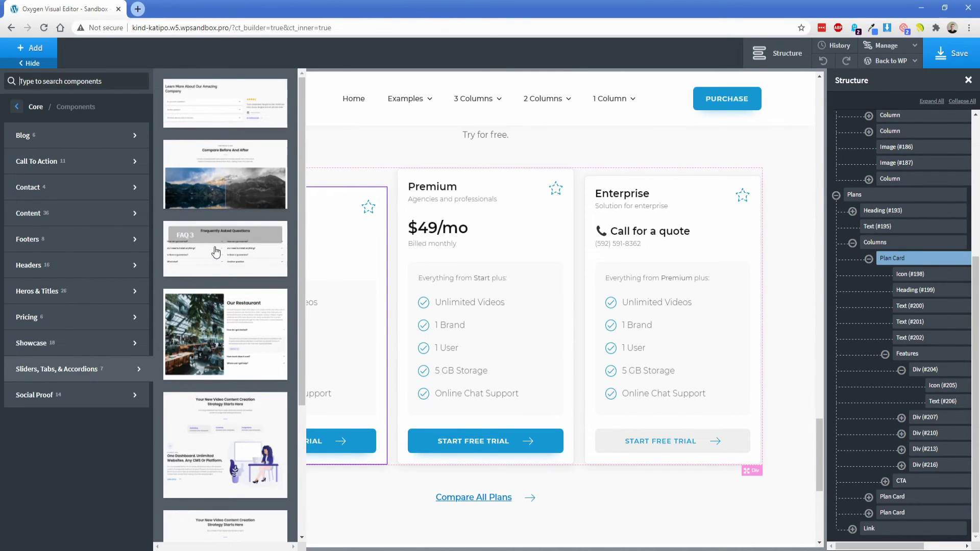
{"action": "left_click", "coordinate": [238, 275]}
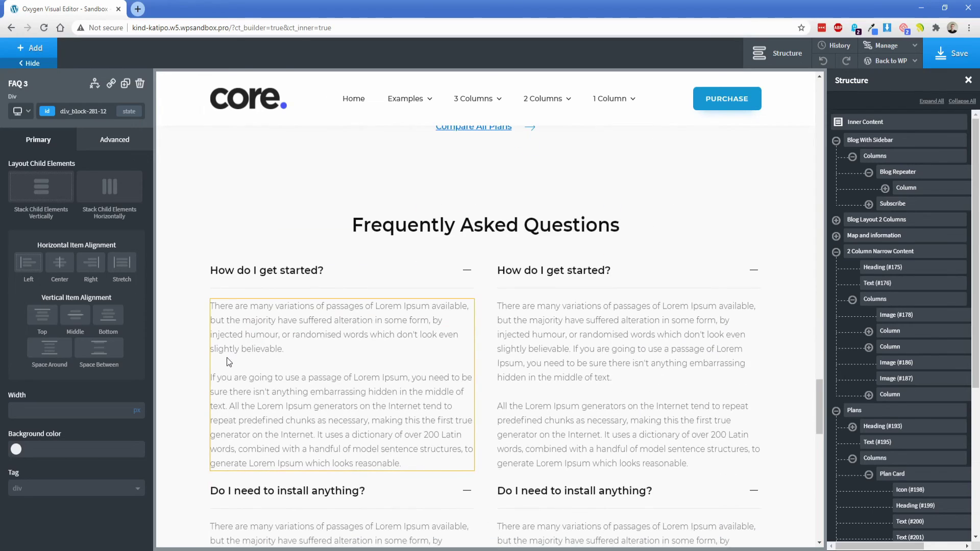
Inspect the first question's heading and toggle, select the FAQ section, and save the page
{"action": "left_click", "coordinate": [385, 278]}
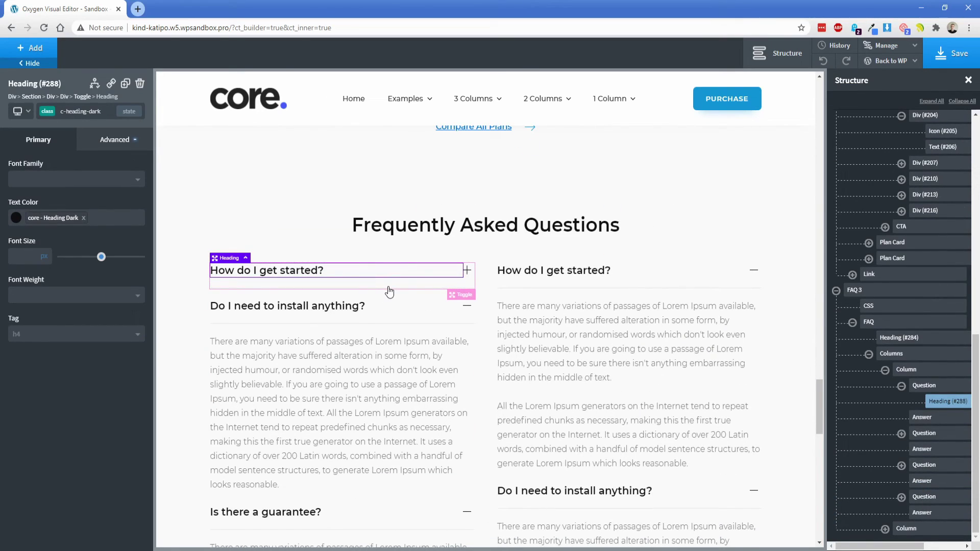
{"action": "left_click", "coordinate": [390, 291]}
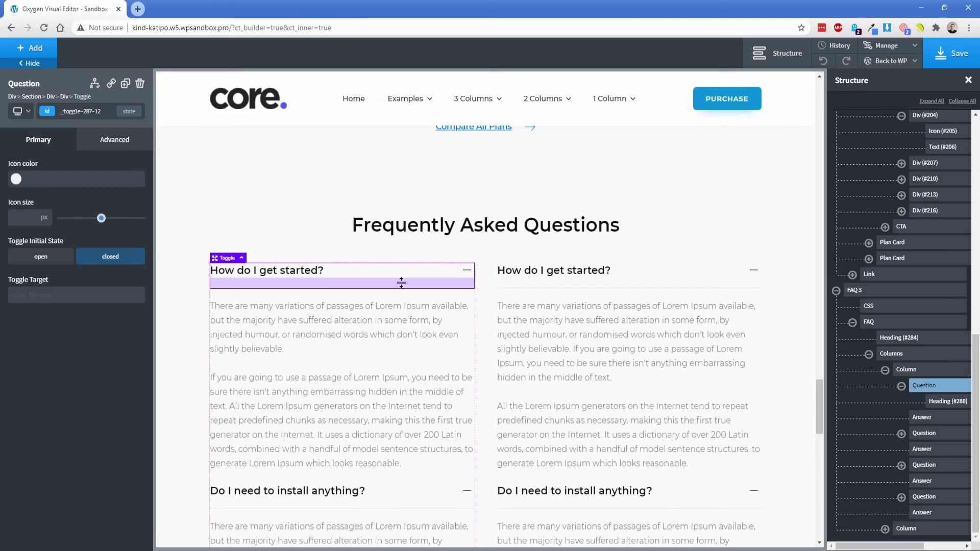
{"action": "left_click", "coordinate": [441, 274]}
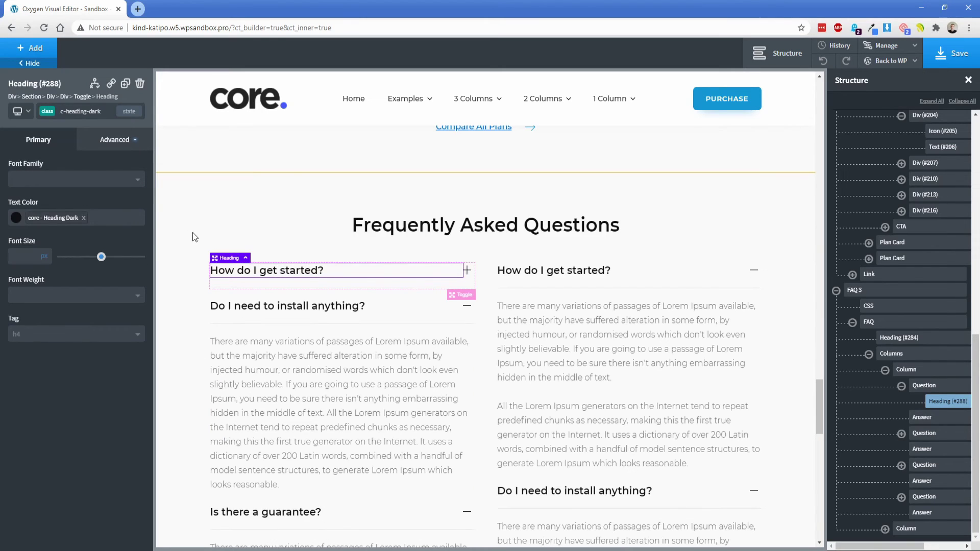
{"action": "left_click", "coordinate": [170, 216]}
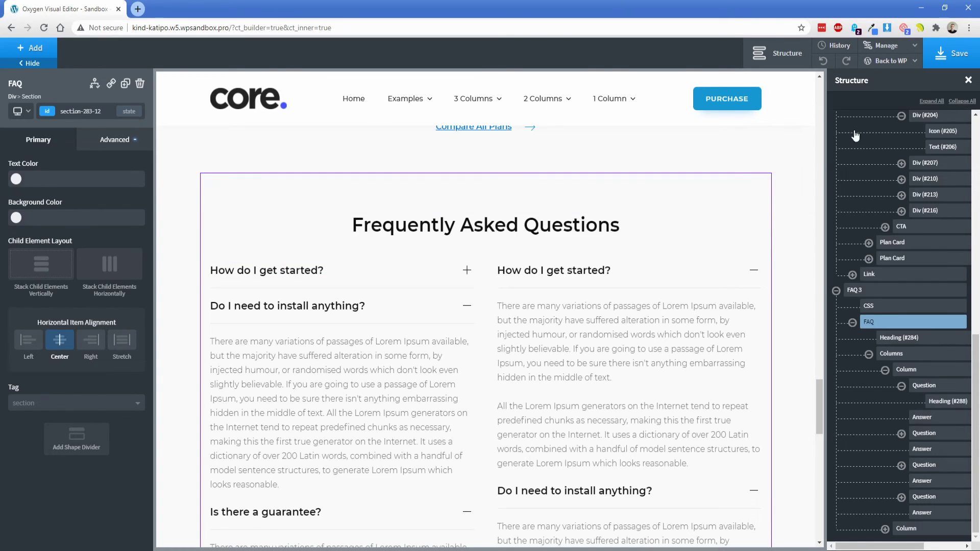
{"action": "left_click", "coordinate": [942, 55]}
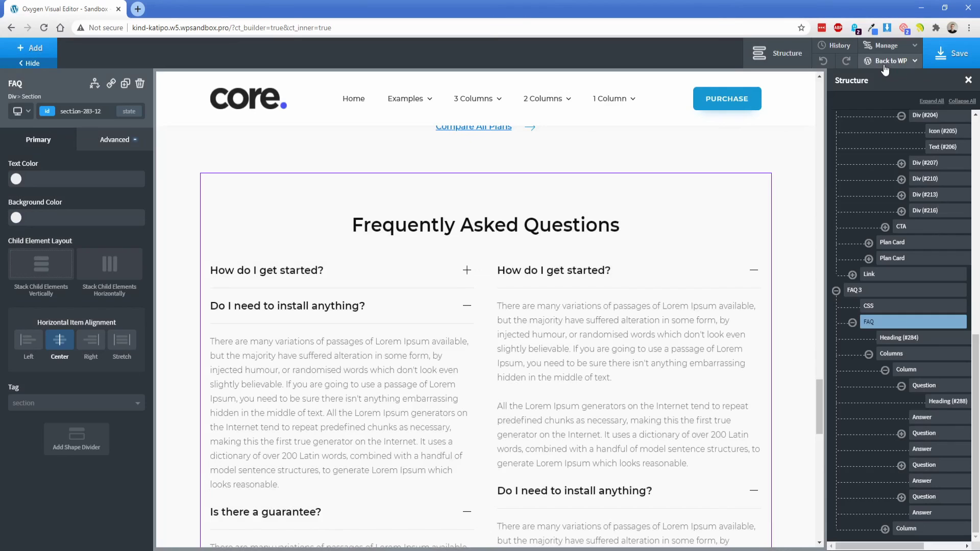
View the page on the live site, scrolling through blog, map, content, pricing and FAQ sections
{"action": "mouse_move", "coordinate": [885, 64]}
{"action": "left_click", "coordinate": [878, 95]}
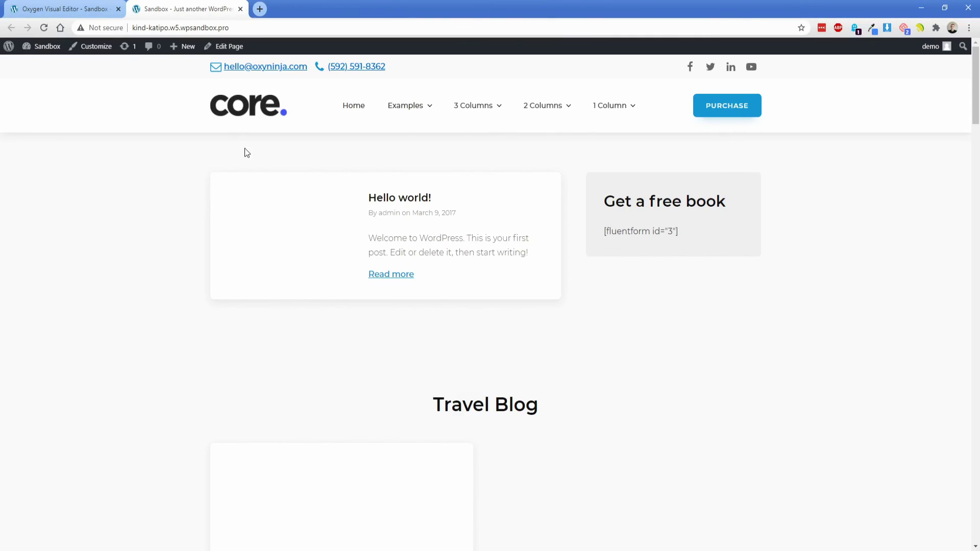
{"action": "scroll", "coordinate": [467, 340], "scroll_direction": "down", "scroll_amount": 5}
{"action": "scroll", "coordinate": [484, 321], "scroll_direction": "down", "scroll_amount": 12}
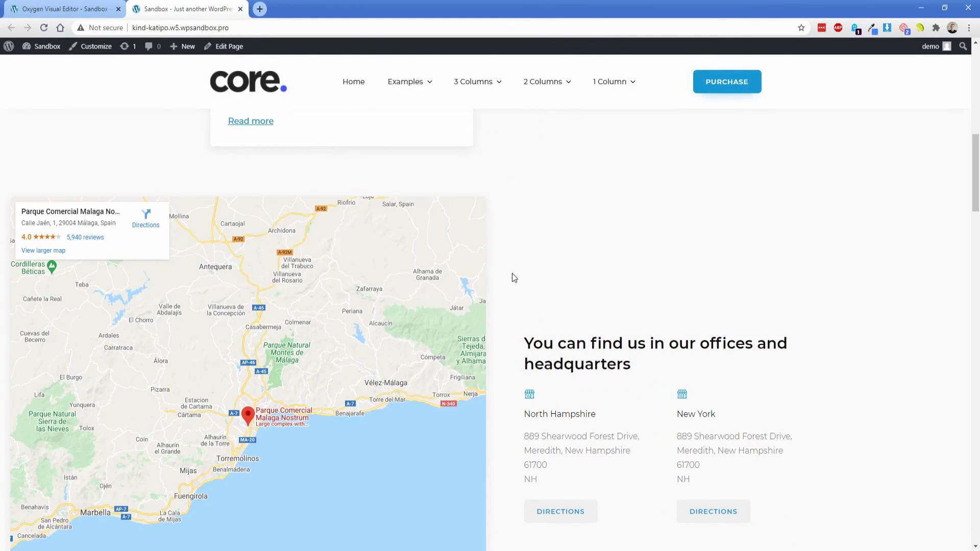
{"action": "scroll", "coordinate": [513, 269], "scroll_direction": "down", "scroll_amount": 20}
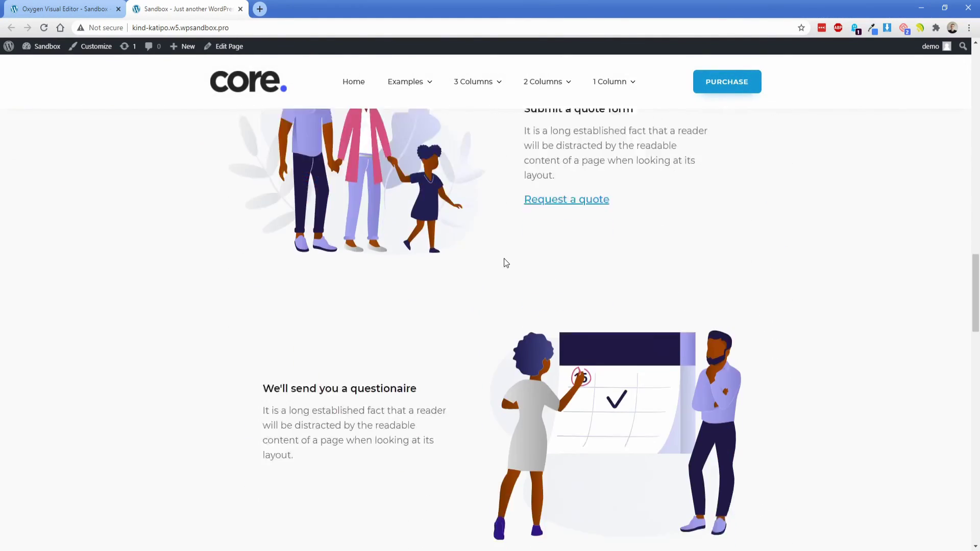
{"action": "scroll", "coordinate": [487, 256], "scroll_direction": "down", "scroll_amount": 5}
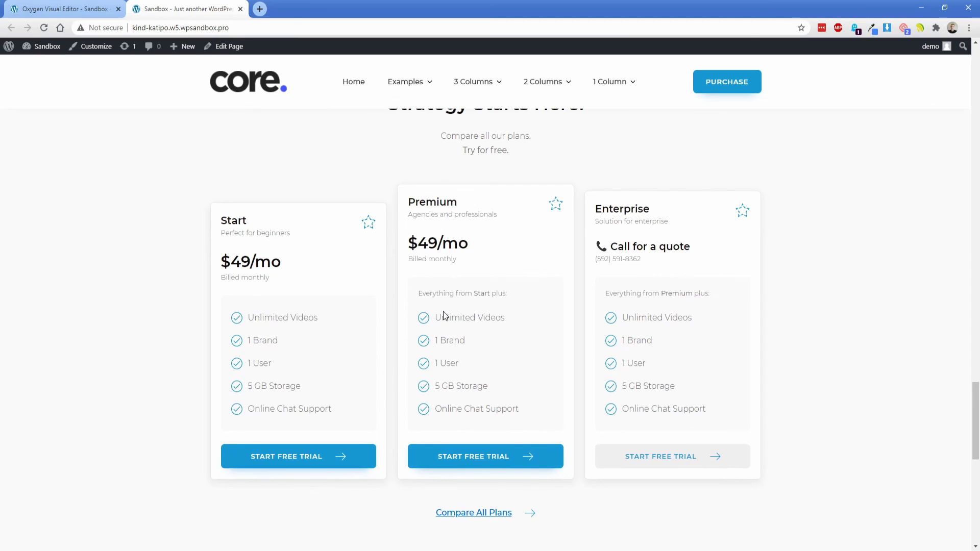
{"action": "scroll", "coordinate": [424, 327], "scroll_direction": "down", "scroll_amount": 4}
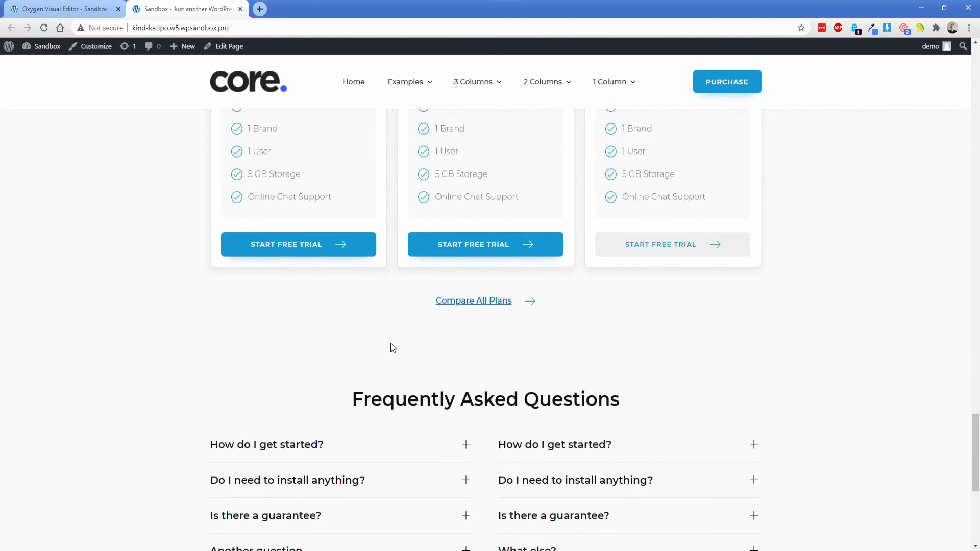
{"action": "scroll", "coordinate": [393, 347], "scroll_direction": "up", "scroll_amount": 20}
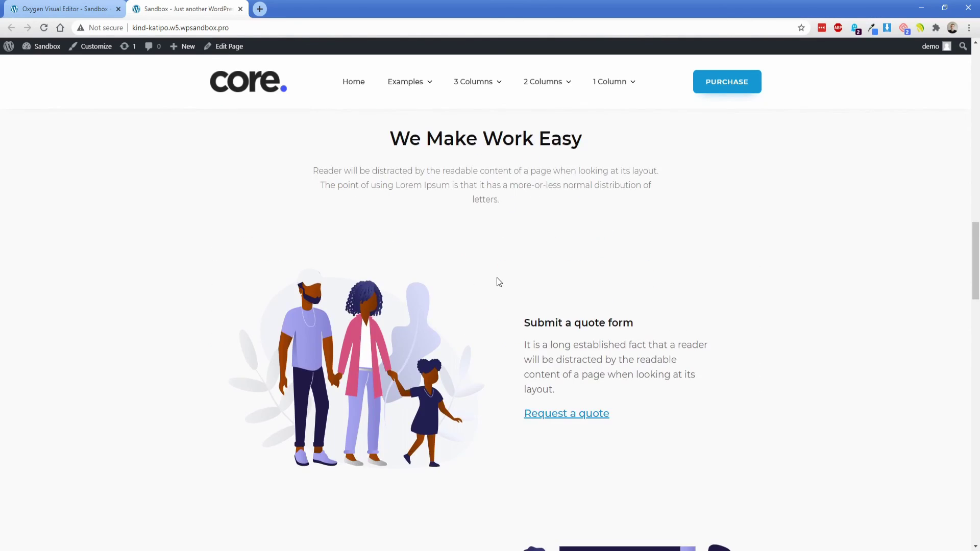